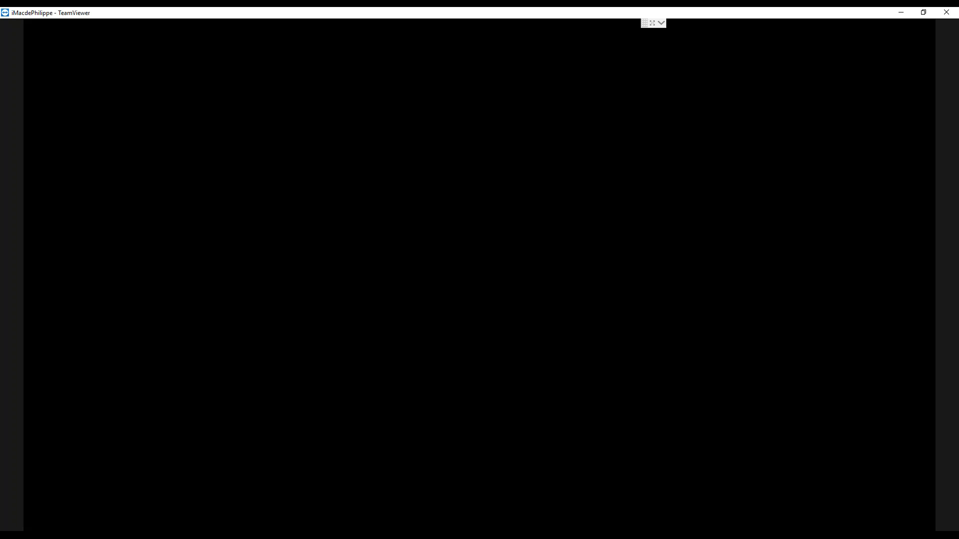
Switch from TeamViewer to HDL Buspro Setup Tool 2 and run a fast search for the bus devices.
left_click(902, 14)
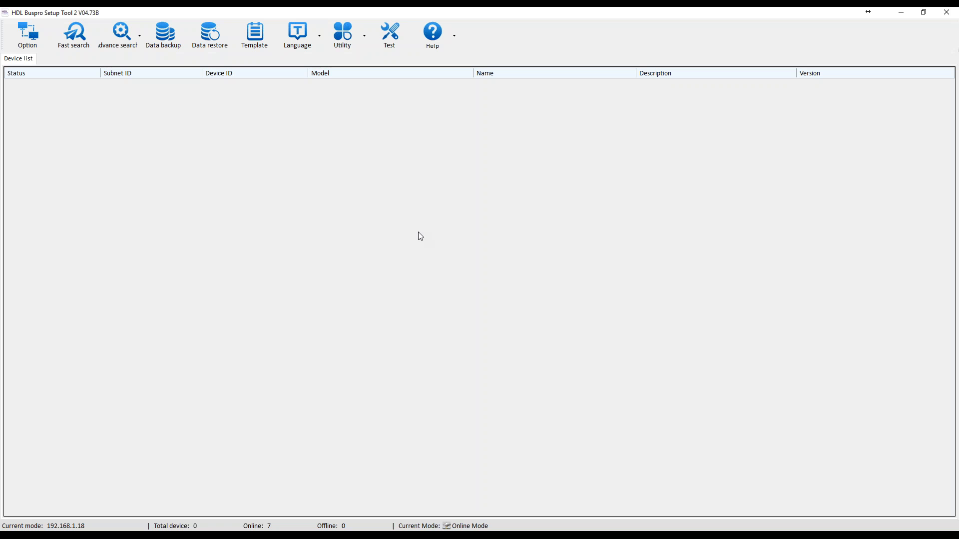
left_click(76, 32)
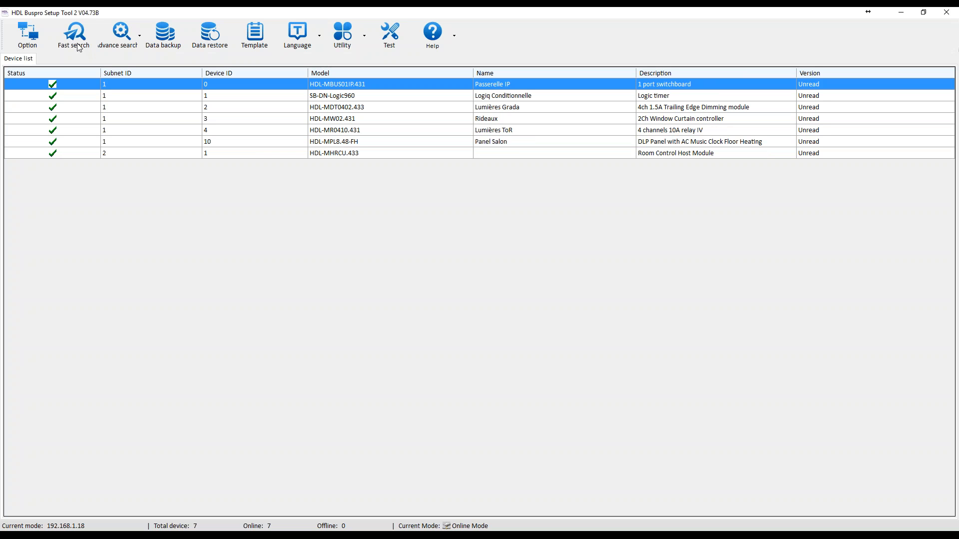
Examine the network information and filter settings of the Passerelle IP gateway, and close its window.
double_click(348, 85)
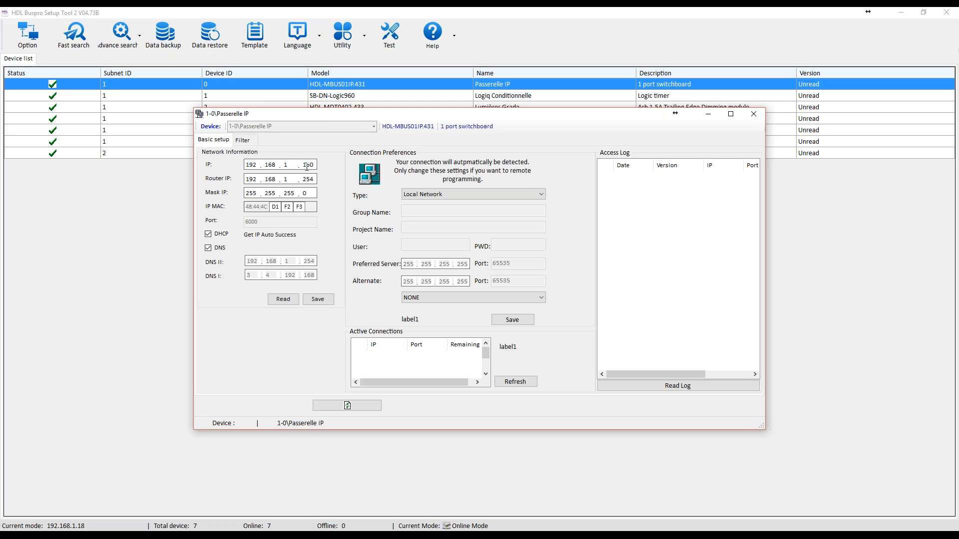
left_click_drag(303, 180, 315, 181)
left_click(288, 165)
left_click(243, 144)
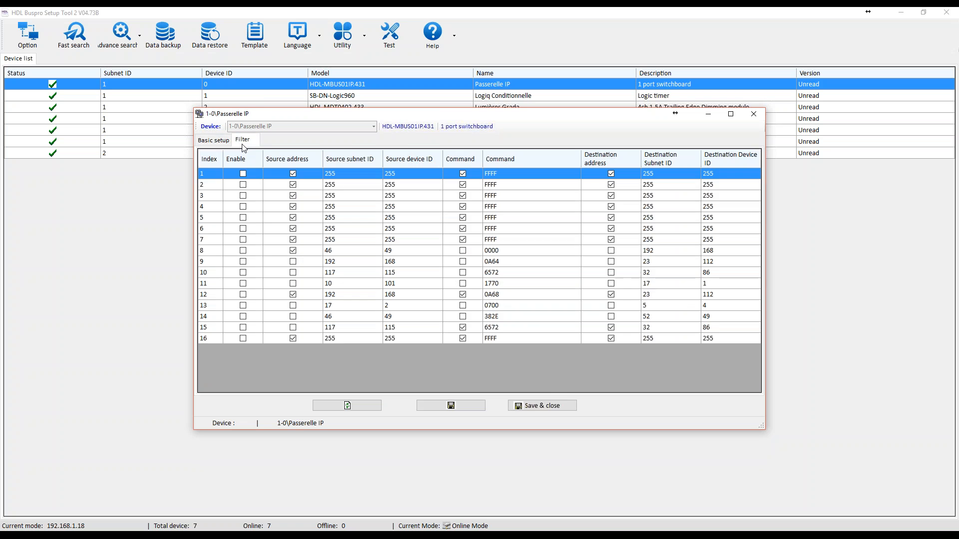
left_click(218, 142)
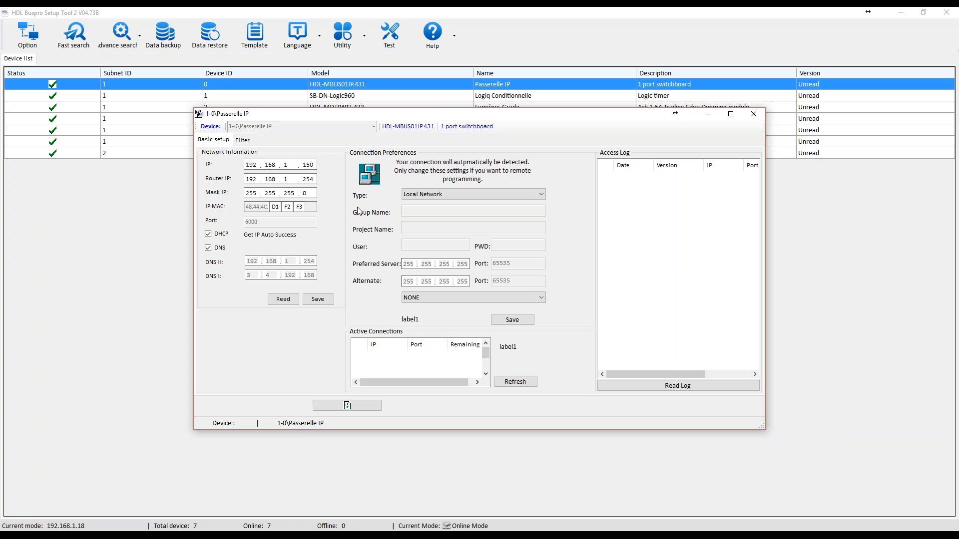
left_click(754, 114)
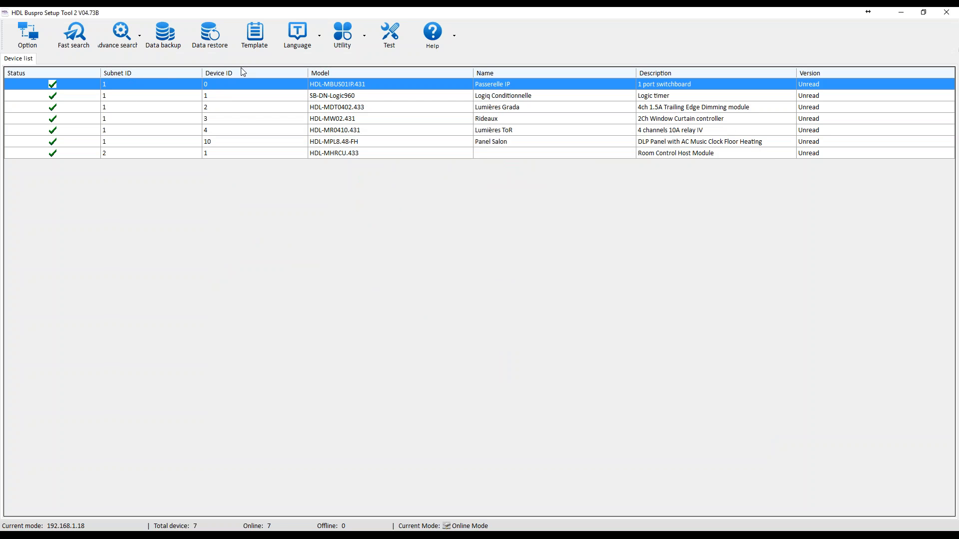
Open the address settings of the Passerelle IP gateway, read its MAC, and close the dialog without modifying the address.
double_click(218, 89)
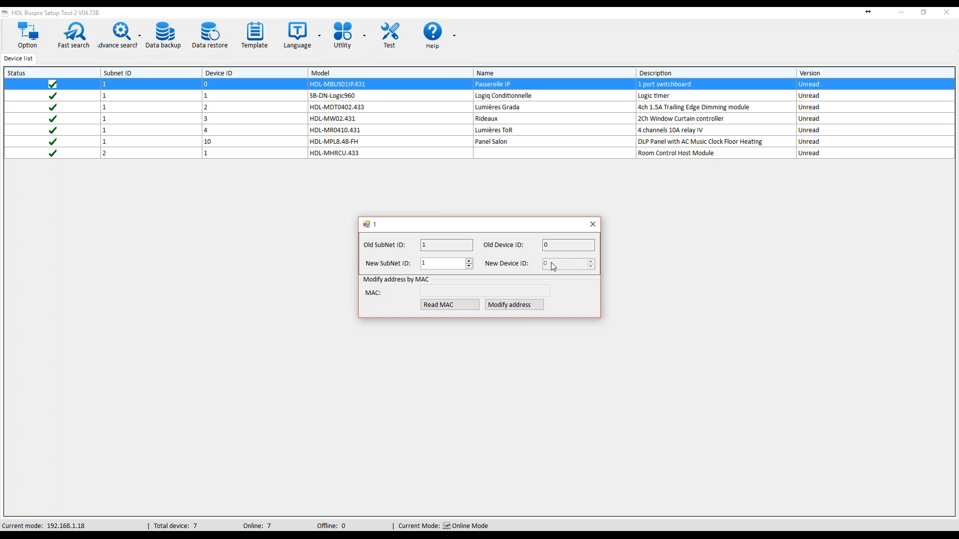
double_click(453, 263)
left_click(450, 304)
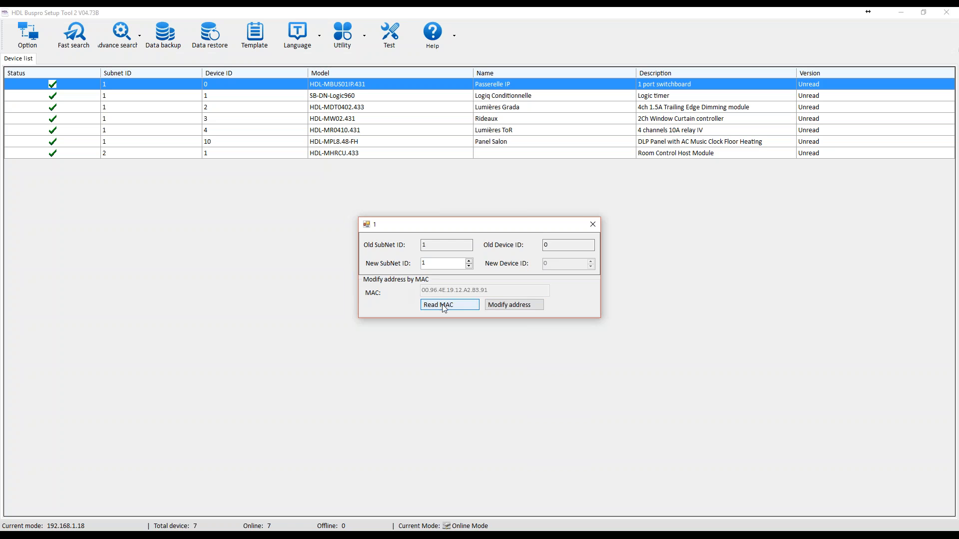
left_click(593, 225)
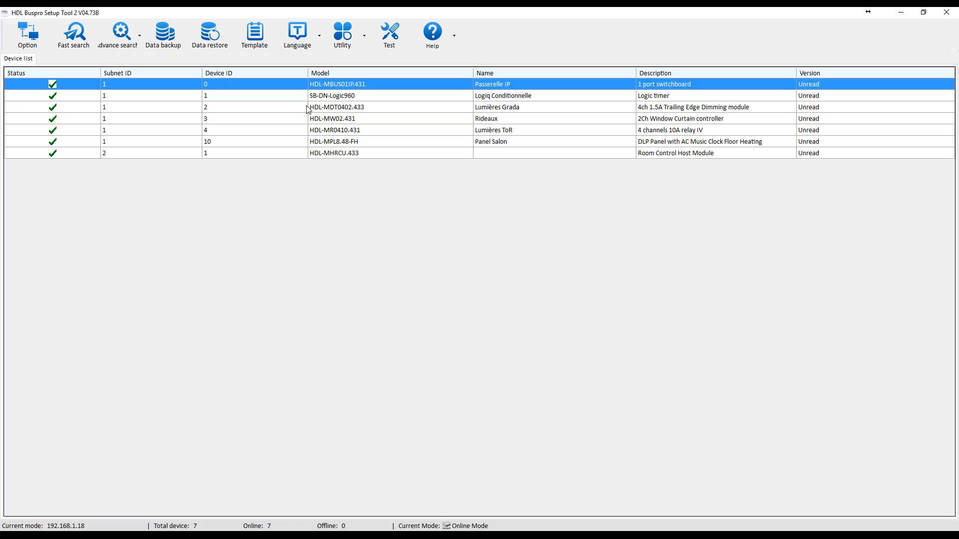
Review each remaining module in the device list, from the SB-DN-Logic960 logic timer to the HDL-MHRCU.433 room control host.
left_click(320, 97)
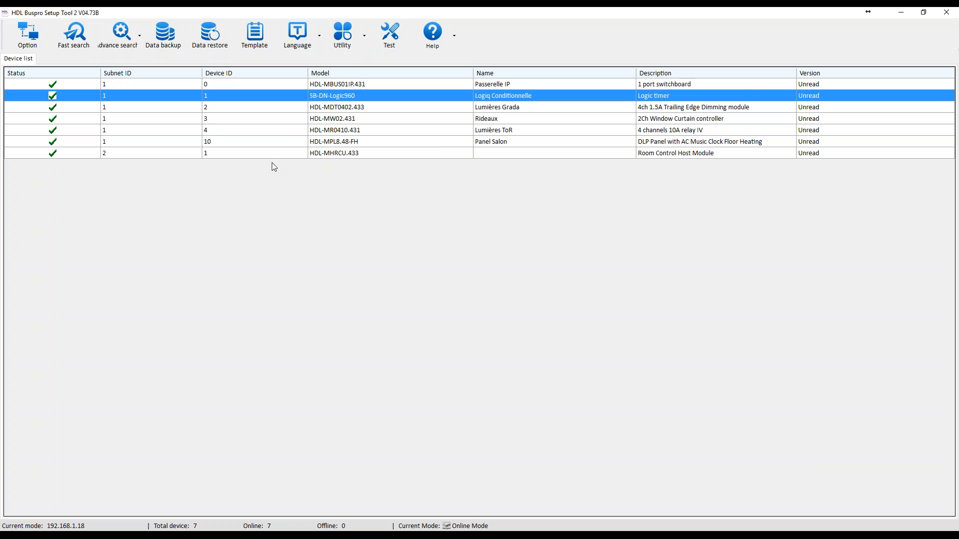
left_click(345, 105)
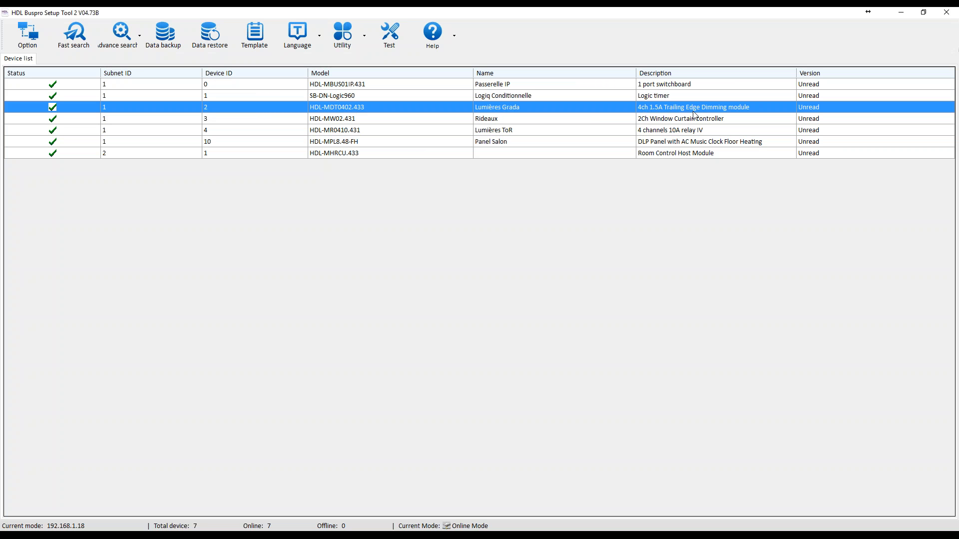
left_click(405, 120)
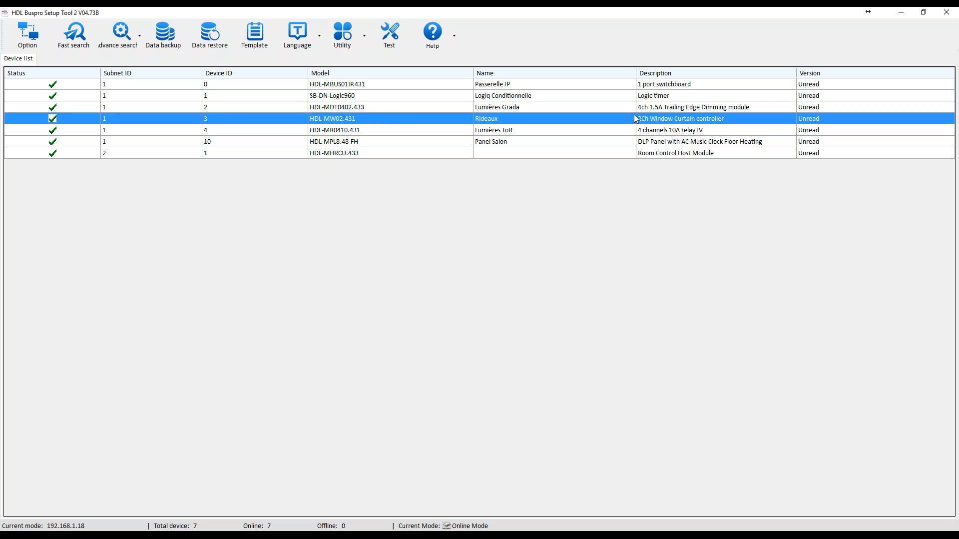
left_click(649, 131)
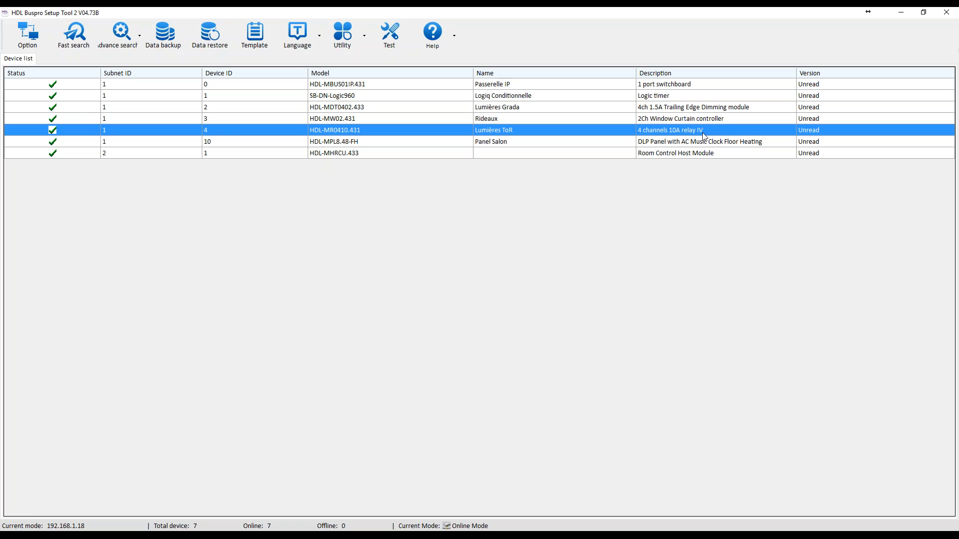
left_click(649, 142)
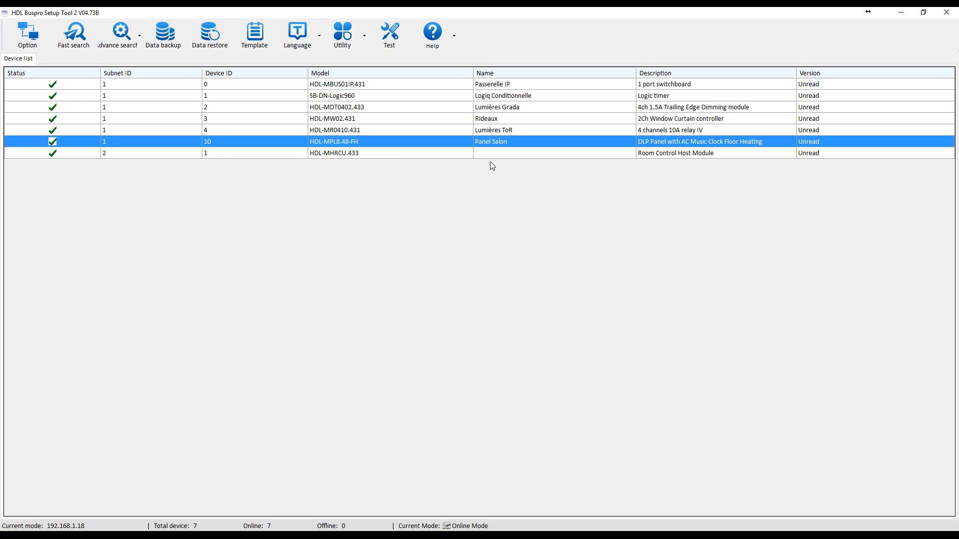
left_click(249, 155)
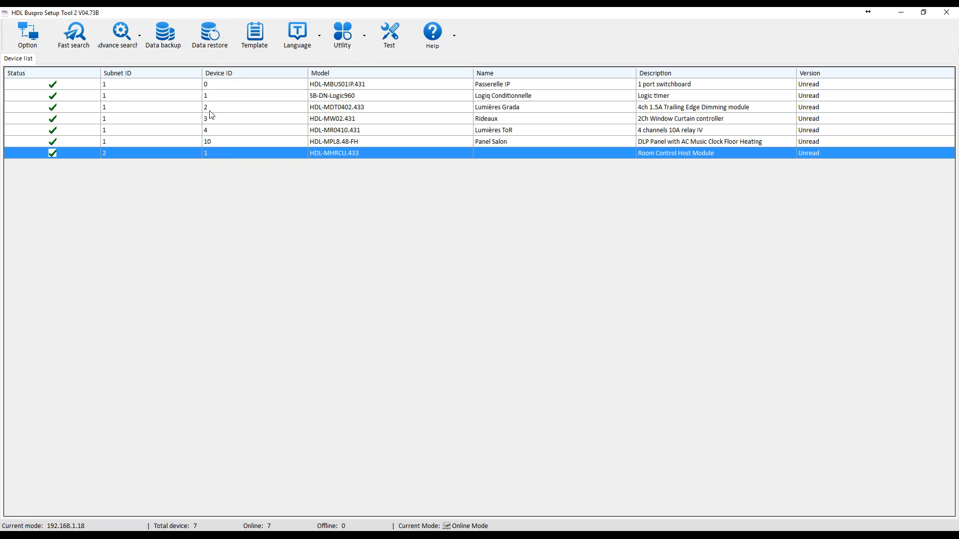
Check the subnet and device ID fields of the Logiq Conditionnelle module and close its address dialog.
double_click(212, 96)
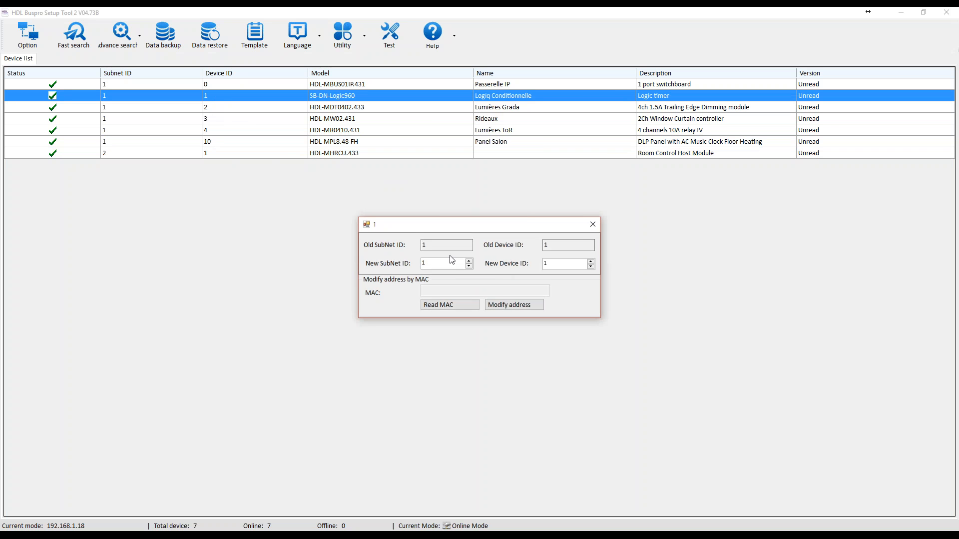
left_click(546, 263)
left_click(593, 224)
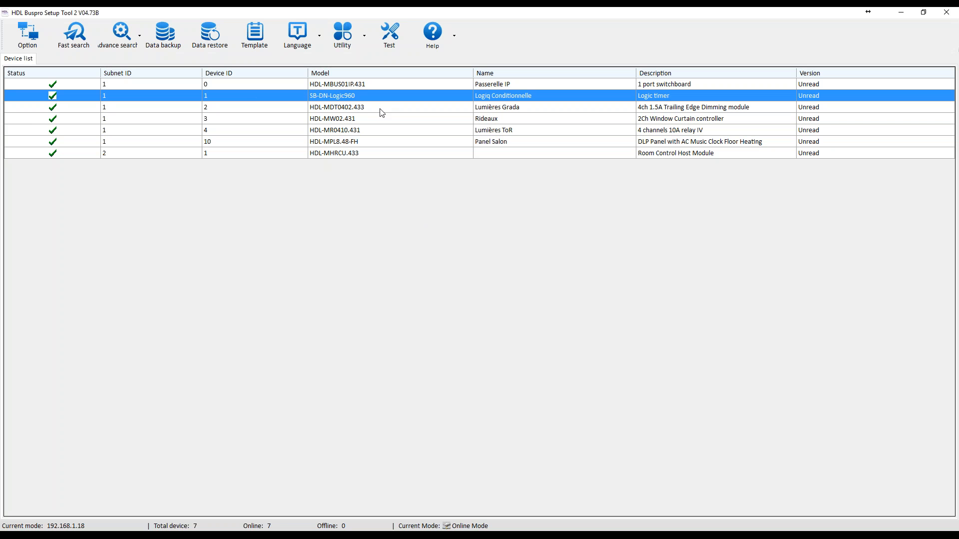
Open the Lumières ToR relay module's settings and choose Relay as the load type of the Terrasse channel.
left_click(349, 141)
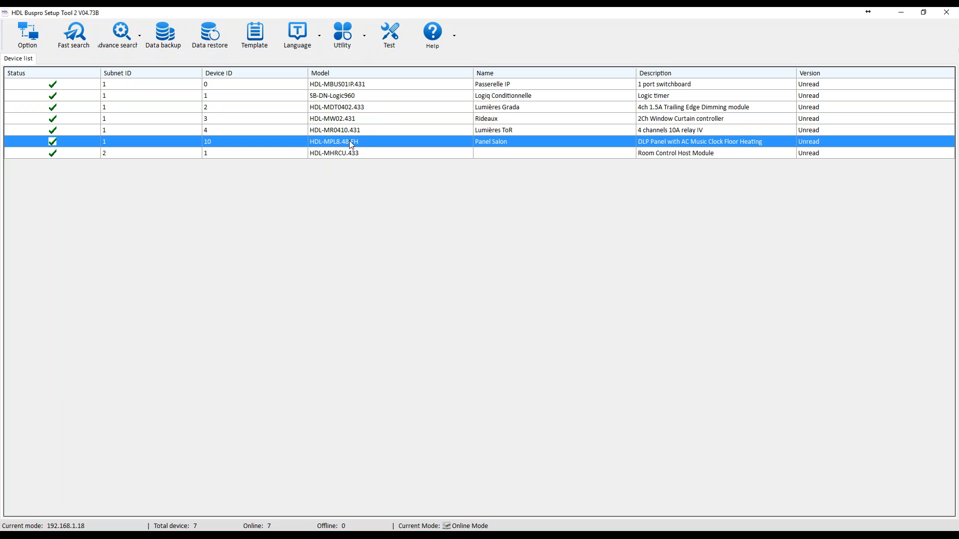
left_click(345, 131)
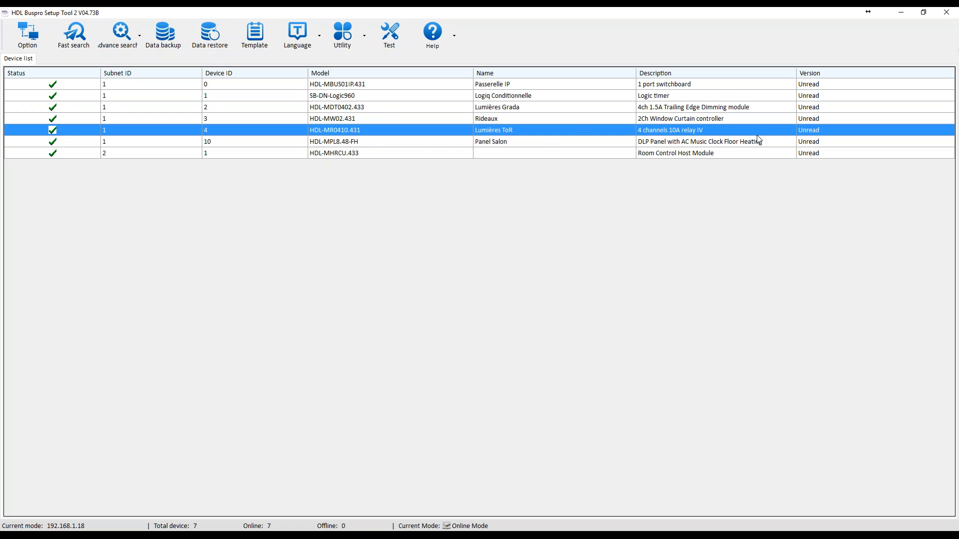
double_click(364, 130)
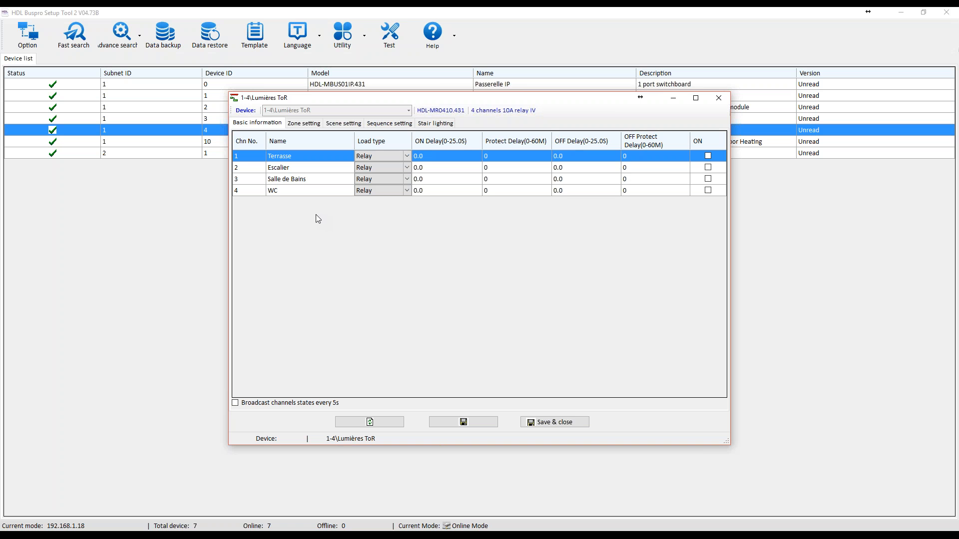
left_click(298, 158)
left_click(251, 125)
left_click(379, 159)
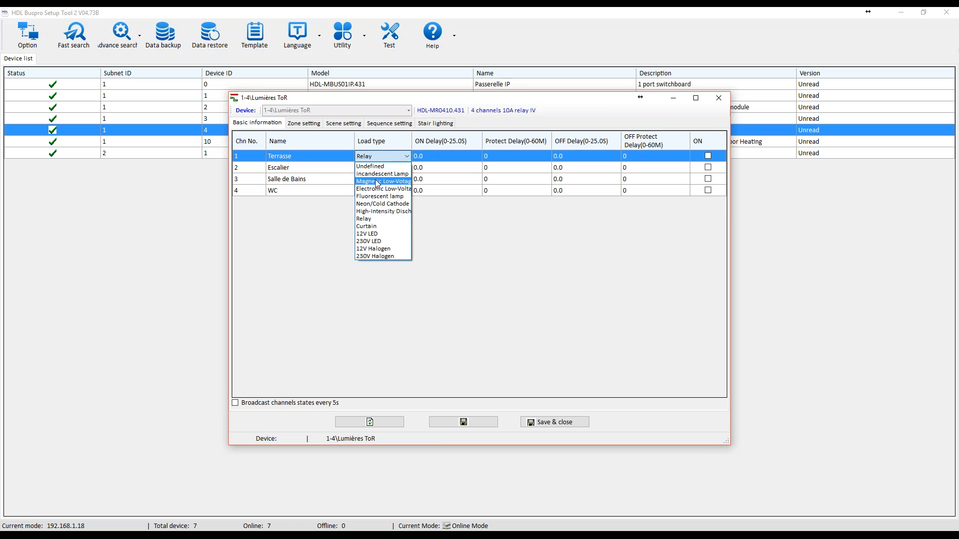
left_click(388, 219)
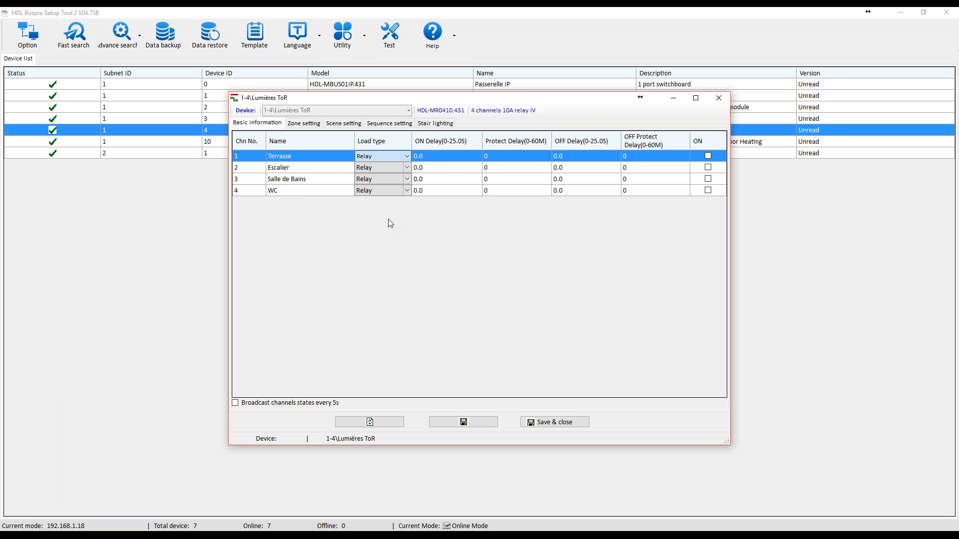
Examine the ON delay, protect delay and OFF delay fields of the Terrasse channel.
left_click(444, 157)
left_click(497, 158)
left_click(565, 167)
left_click(574, 157)
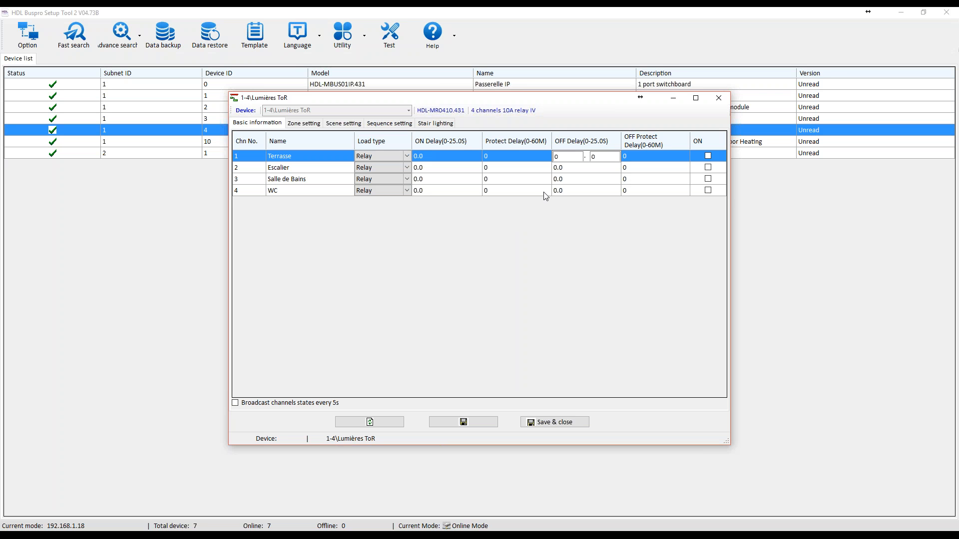
left_click(504, 156)
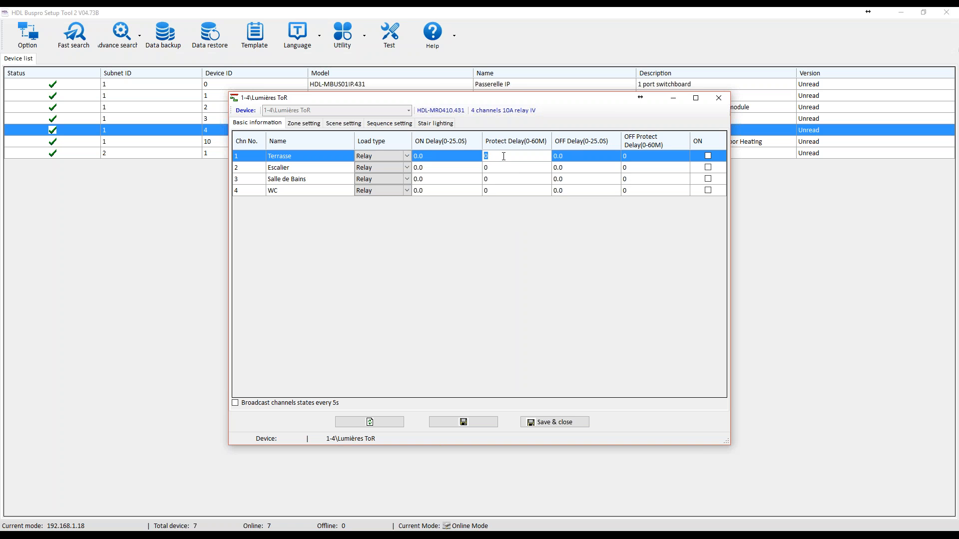
left_click(574, 156)
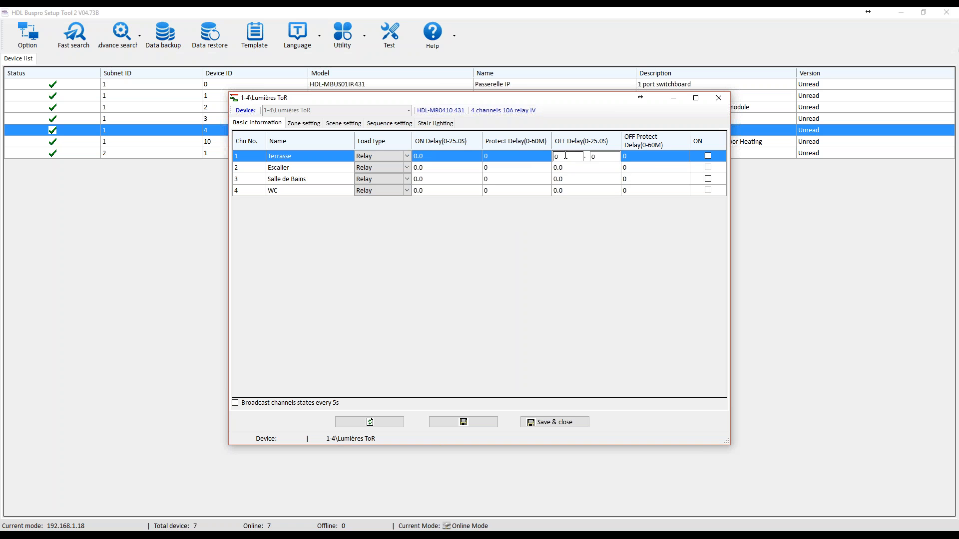
Go through the Escalier, Salle de Bains and WC channel names and save the module's basic information.
left_click(373, 169)
left_click(310, 169)
left_click(295, 179)
left_click(282, 190)
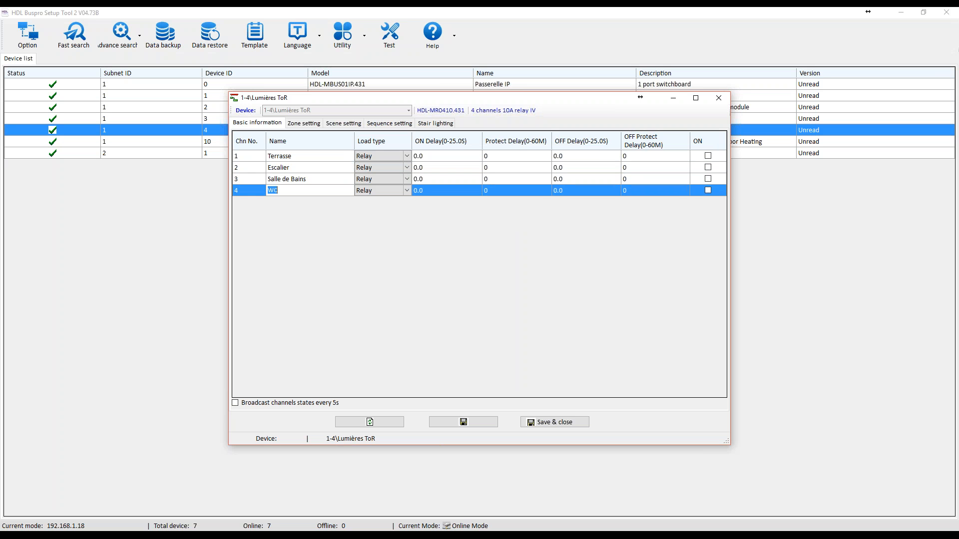
left_click(475, 423)
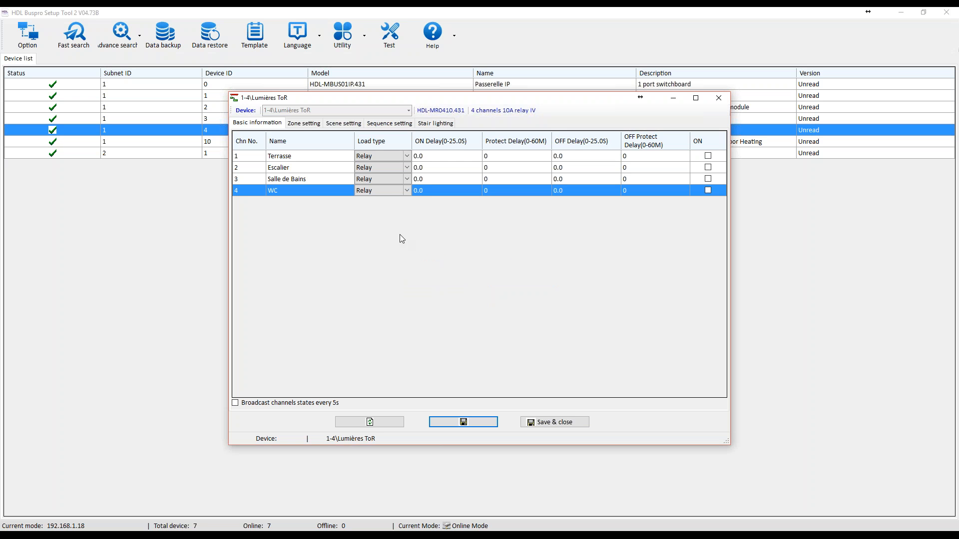
Examine which relay channels are assigned to the Exterieurs and Interieur zones.
left_click(304, 123)
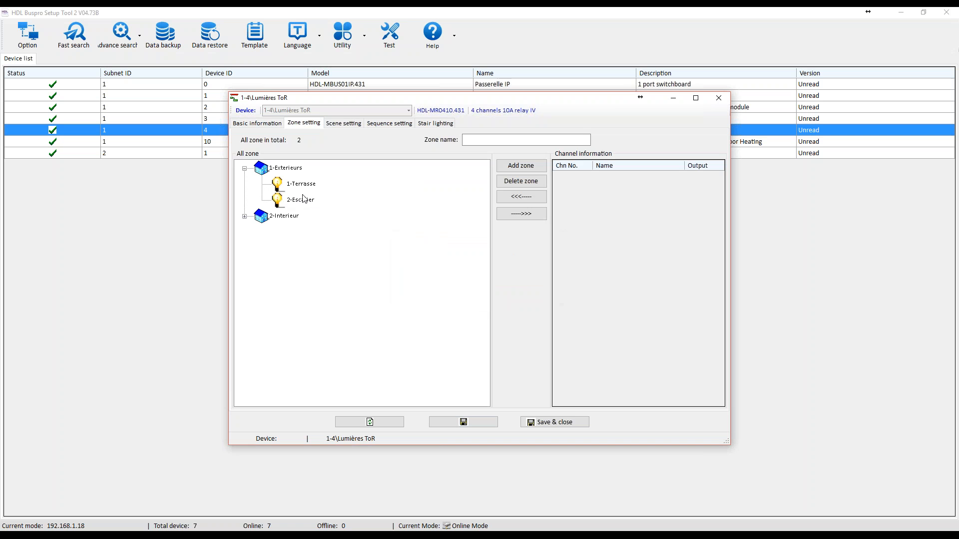
left_click(305, 184)
double_click(295, 215)
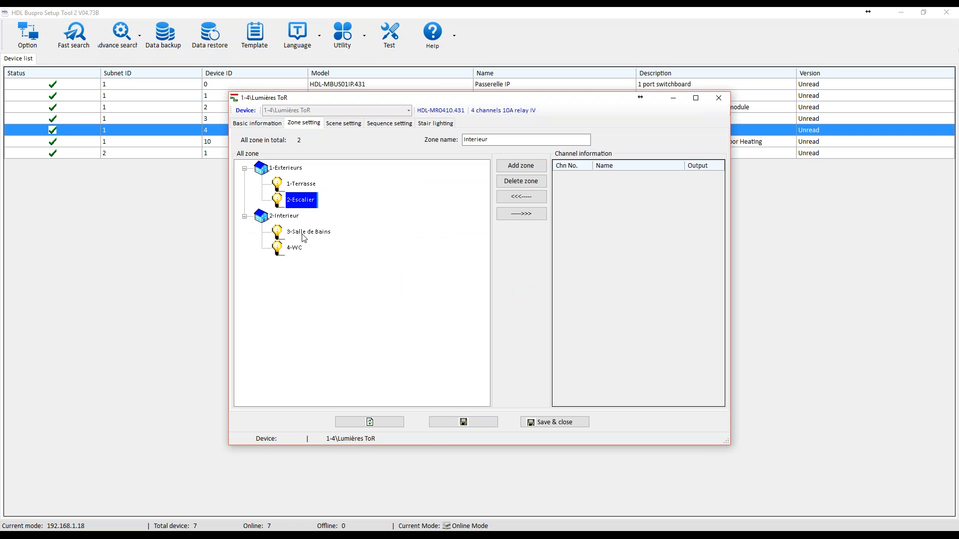
left_click(300, 249)
Take the Terrasse channel out of the Exterieurs zone and put it back, then review both zones.
left_click(294, 184)
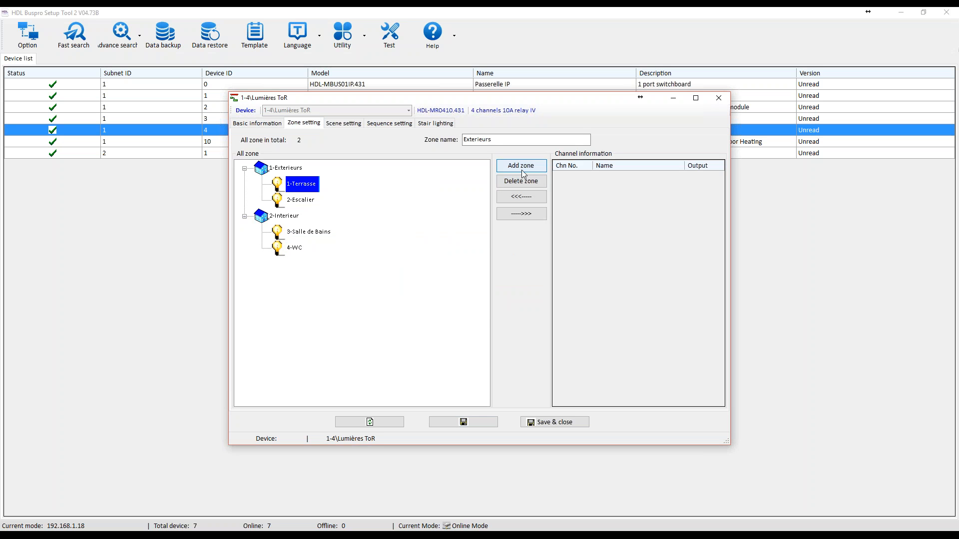
left_click(521, 214)
left_click(526, 200)
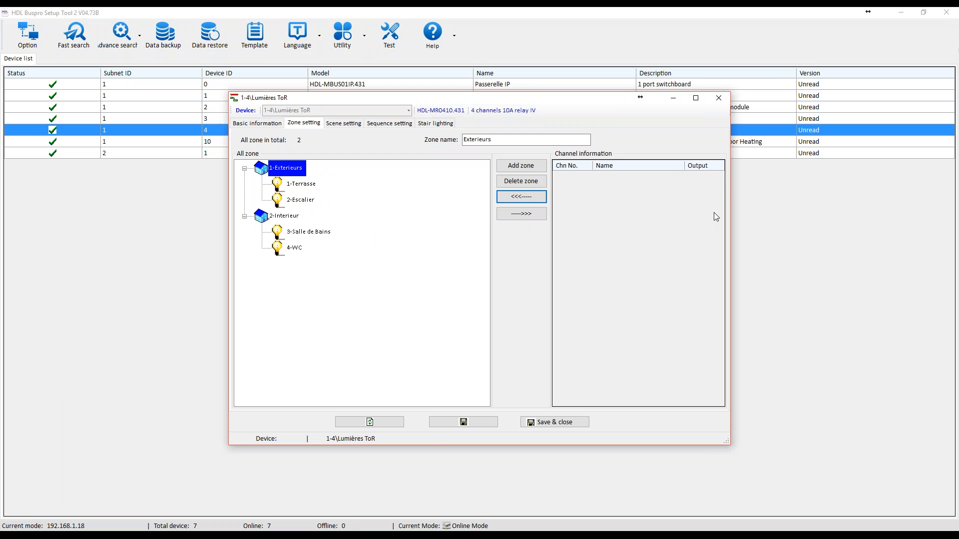
left_click(283, 175)
left_click(276, 221)
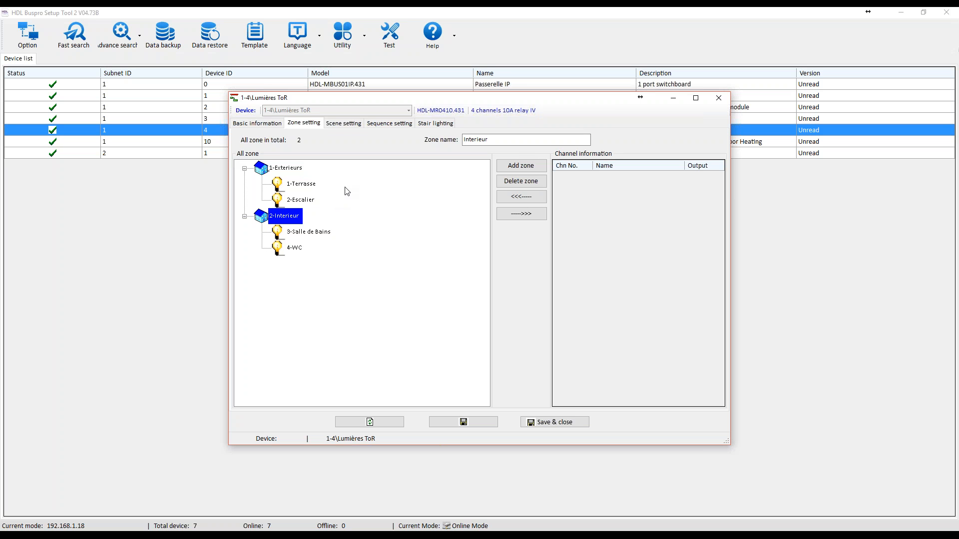
Load the relay module's scene settings and select the ALL OFF scene of the Exterieurs zone, continuing past the error.
left_click(344, 123)
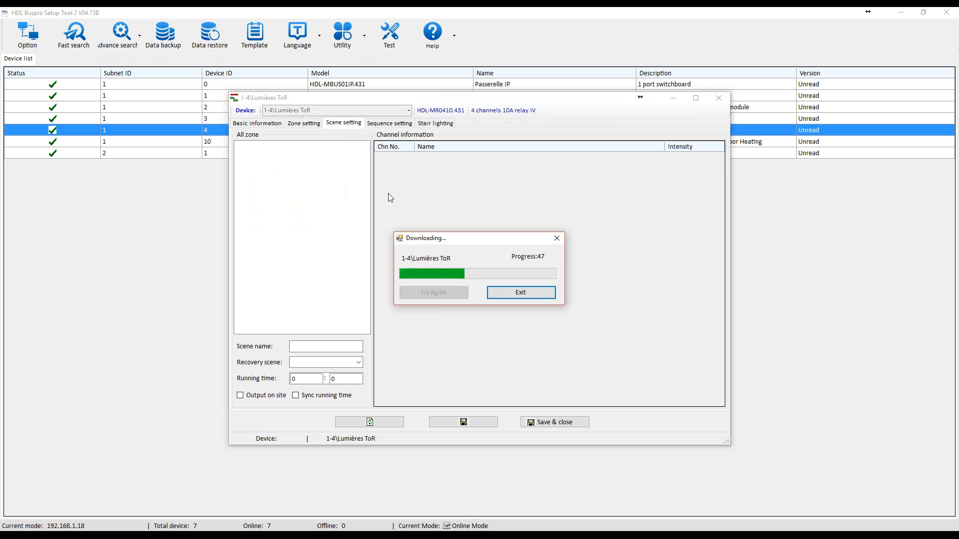
left_click(299, 166)
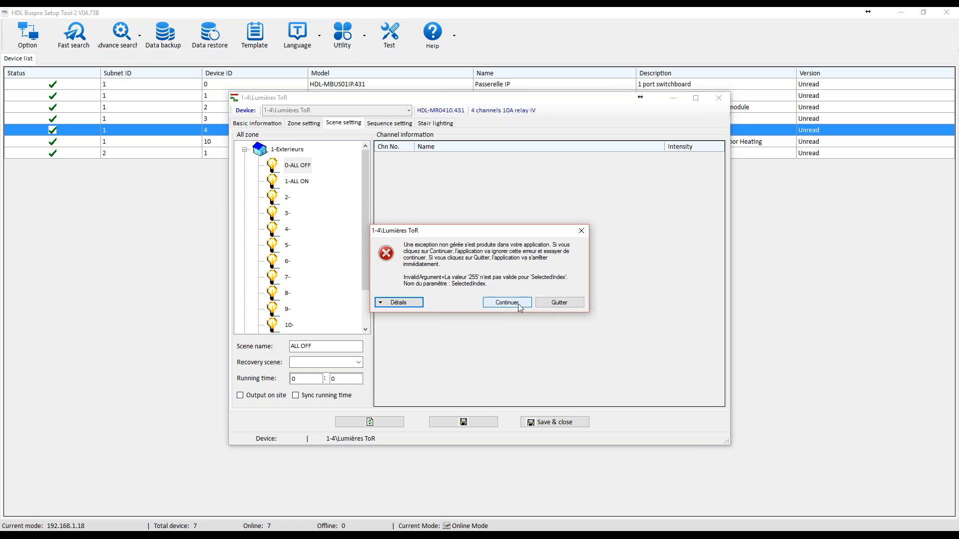
left_click(518, 303)
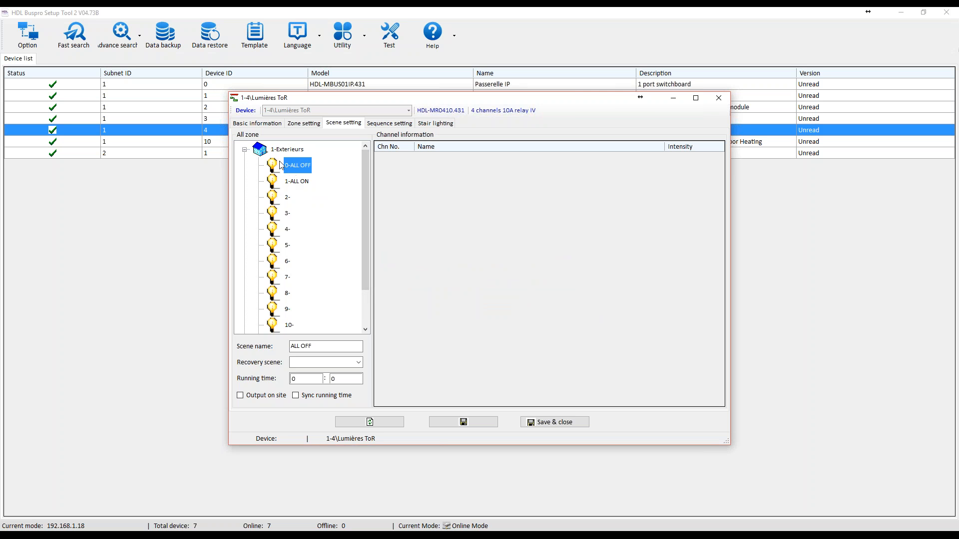
Select the ALL ON scene of the Exterieurs zone, continuing past the error, and review the first sequence of the Exterieurs zone.
left_click(295, 179)
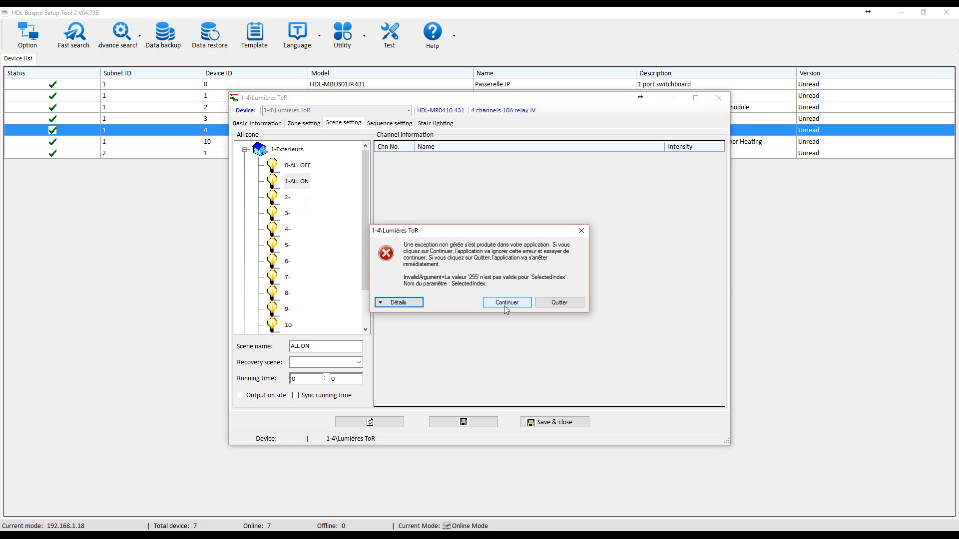
left_click(506, 302)
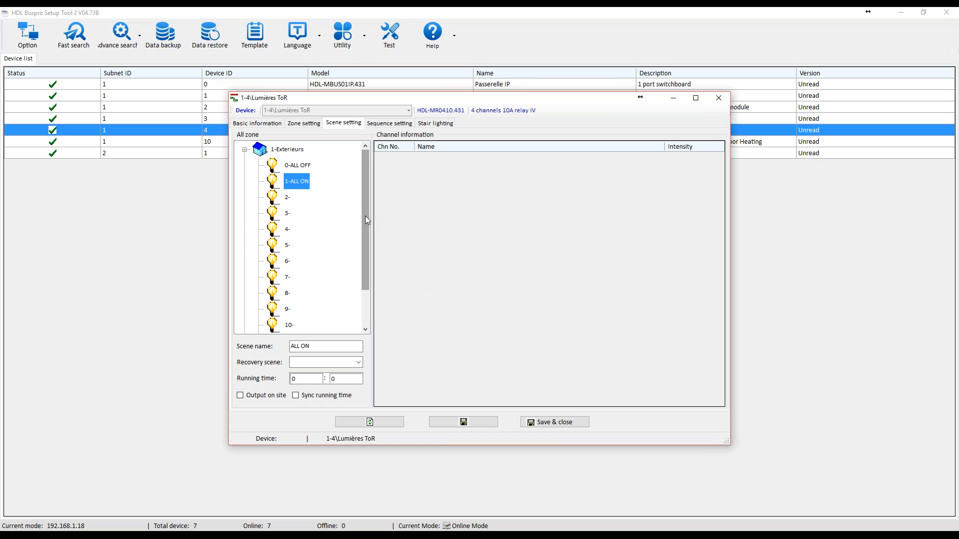
left_click(381, 124)
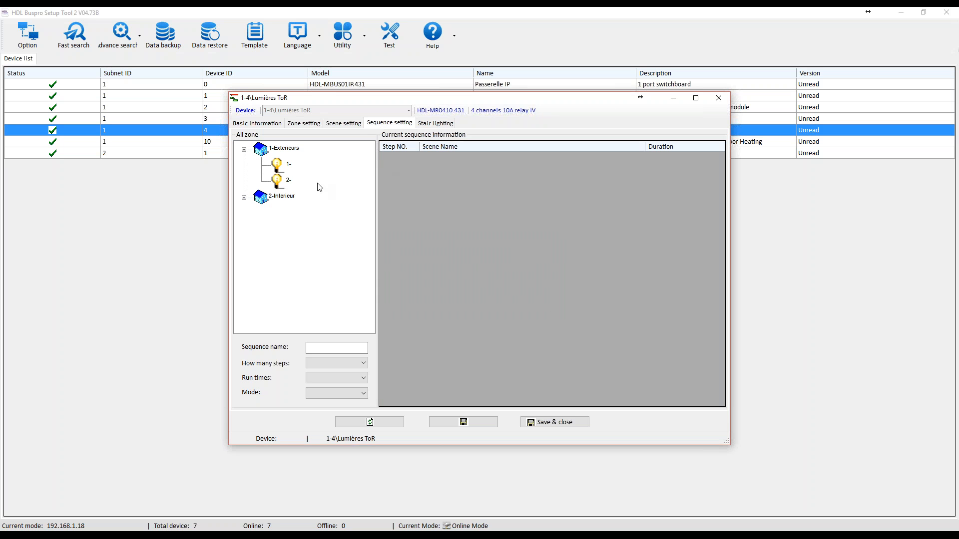
left_click(244, 198)
left_click(288, 168)
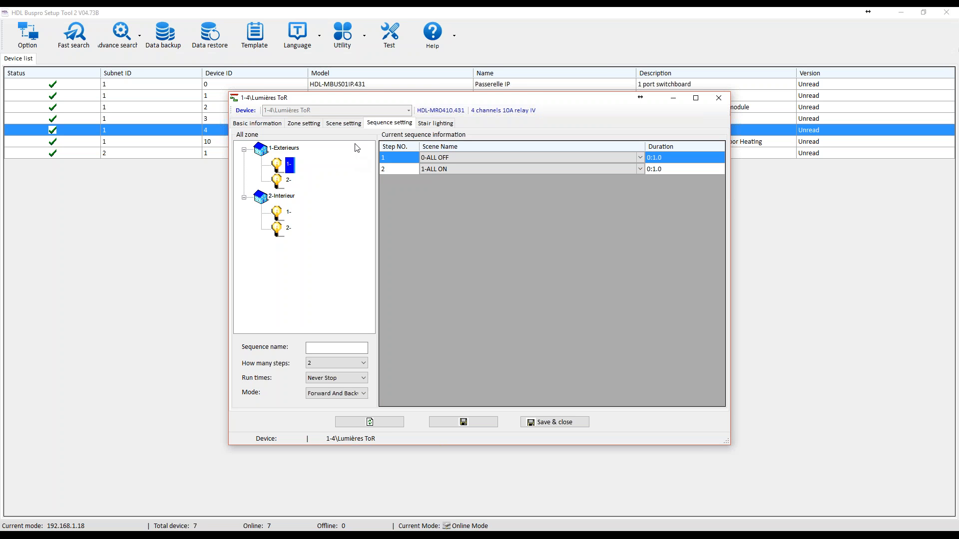
Check the relay module's stair lighting options, return to its basic information and close the module.
left_click(435, 123)
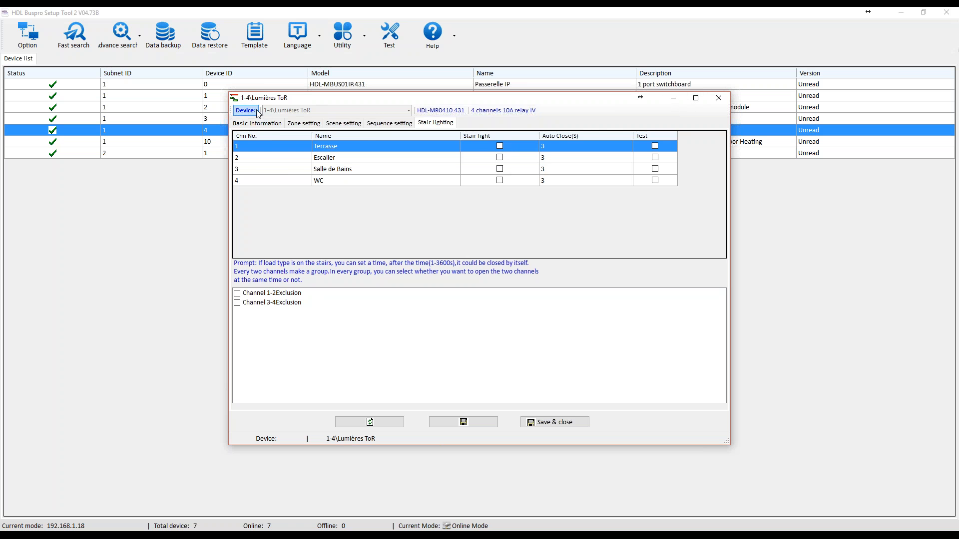
left_click(251, 122)
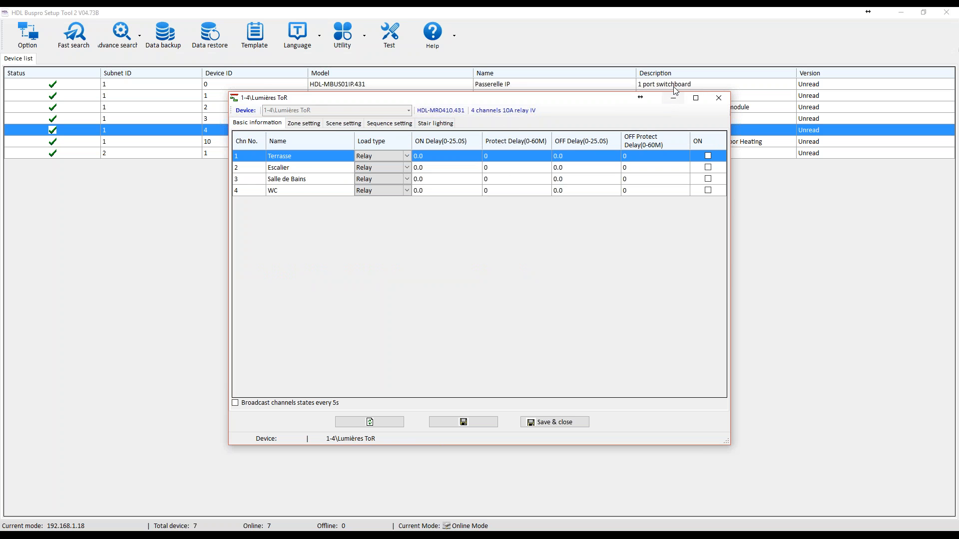
left_click(718, 99)
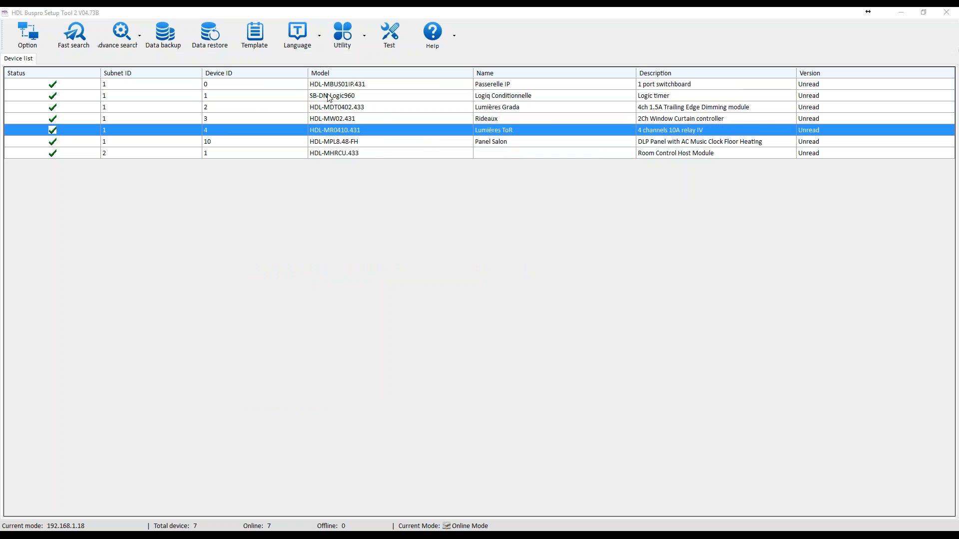
Open the Rideaux curtain controller and go through the Store Salon Down, Rideaux Salon Open and Rideaux Salon Close entries.
double_click(349, 120)
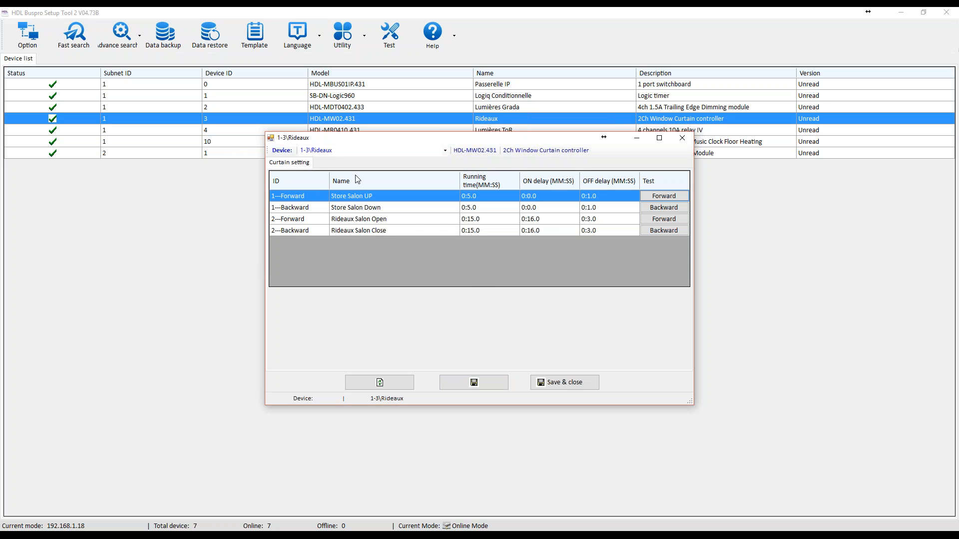
double_click(366, 208)
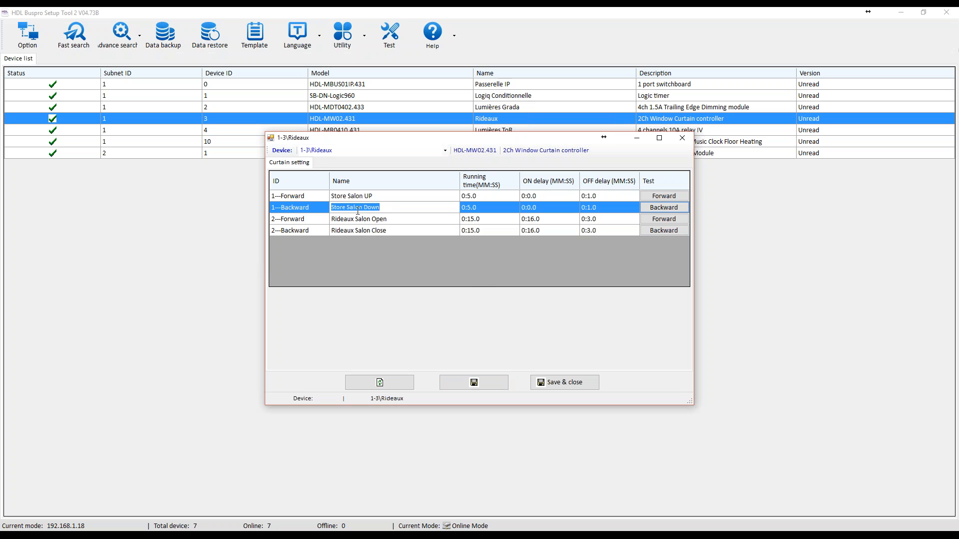
double_click(351, 221)
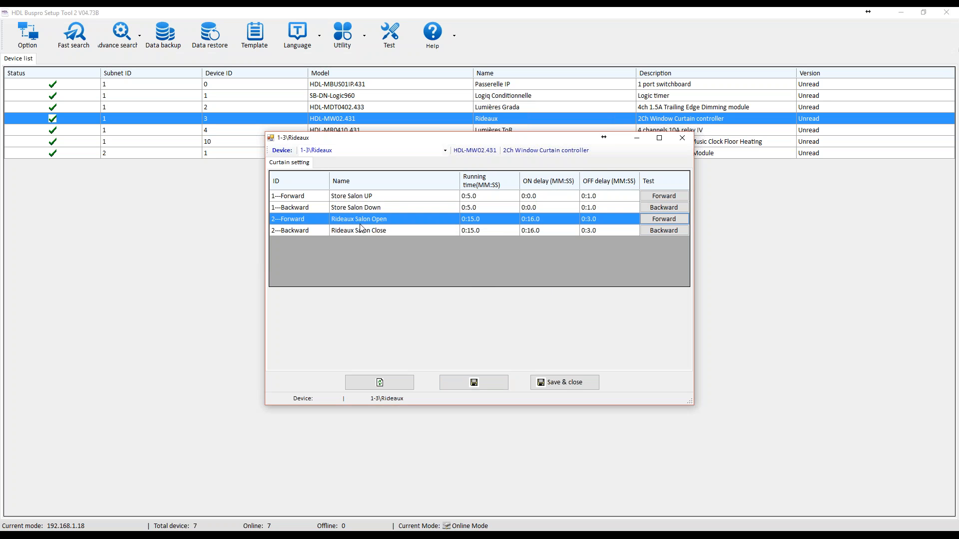
double_click(358, 231)
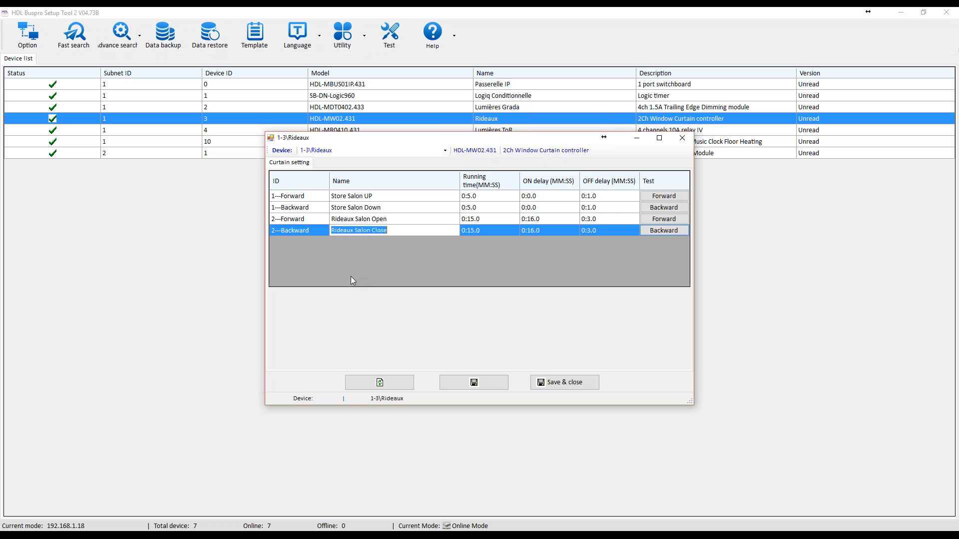
Test the Rideaux Salon Open and Rideaux Salon Close movements and close the curtain controller.
left_click(663, 219)
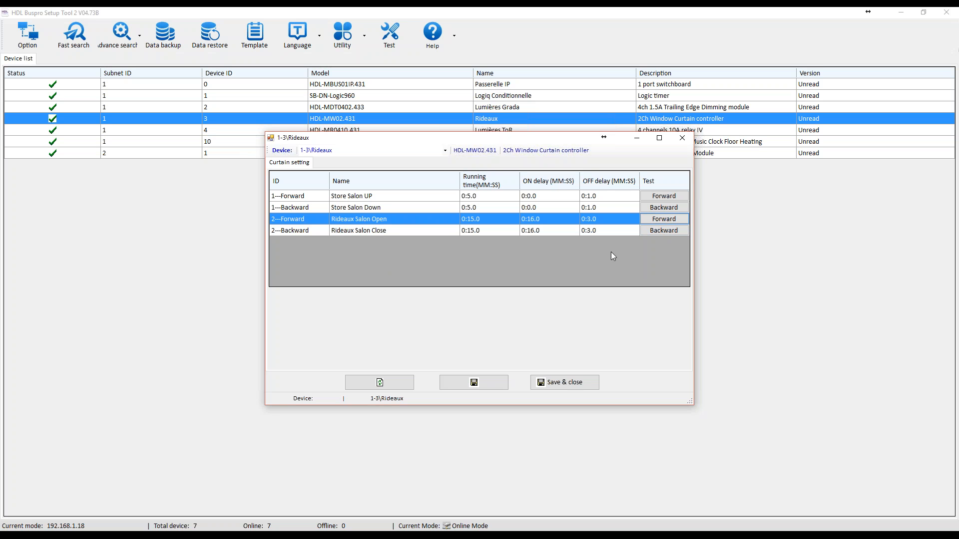
left_click(656, 231)
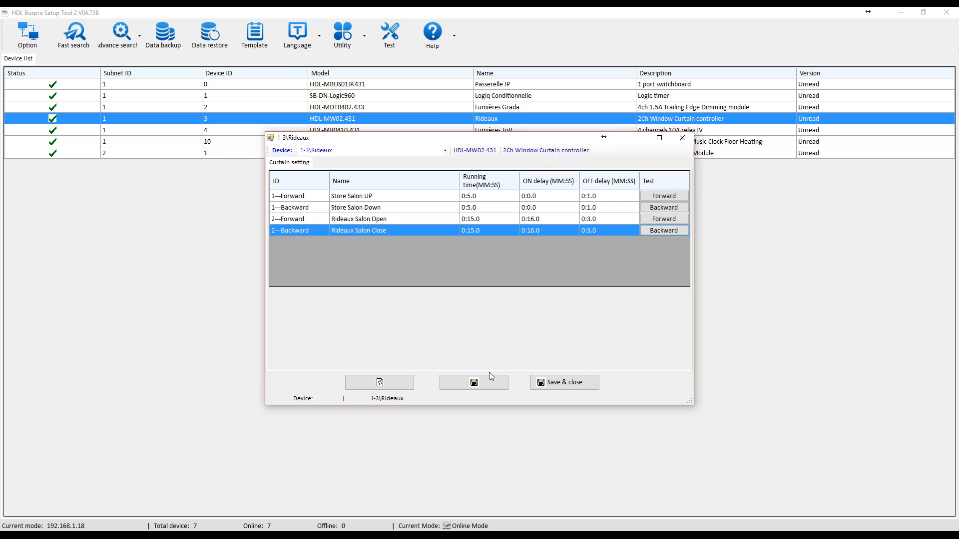
left_click(682, 143)
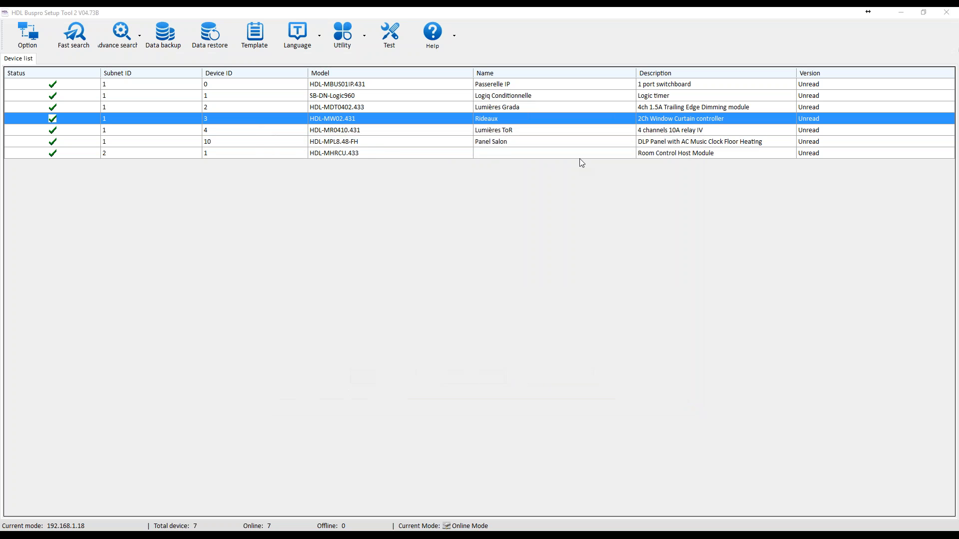
Open the Panel Salon device and look over the AC Page and Music Page entries in its page settings.
left_click(383, 148)
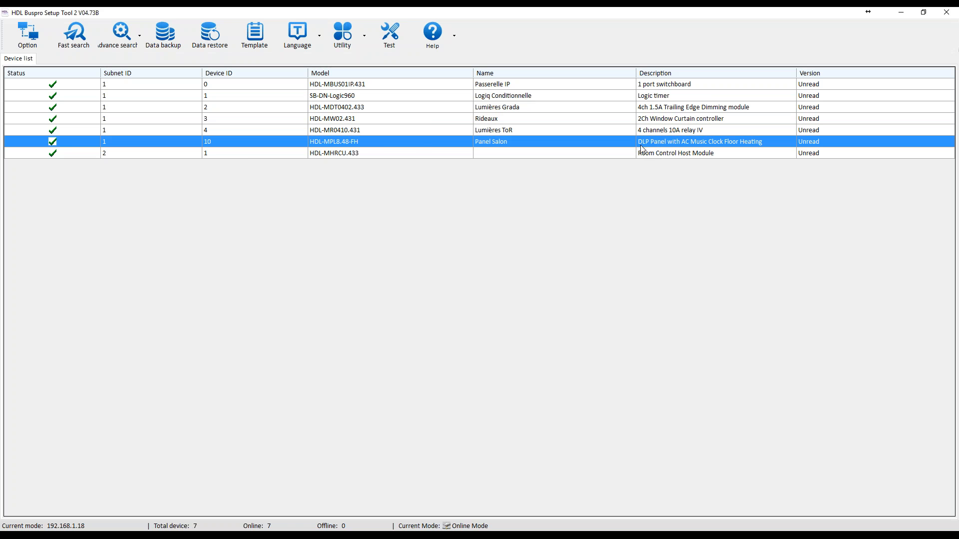
double_click(345, 142)
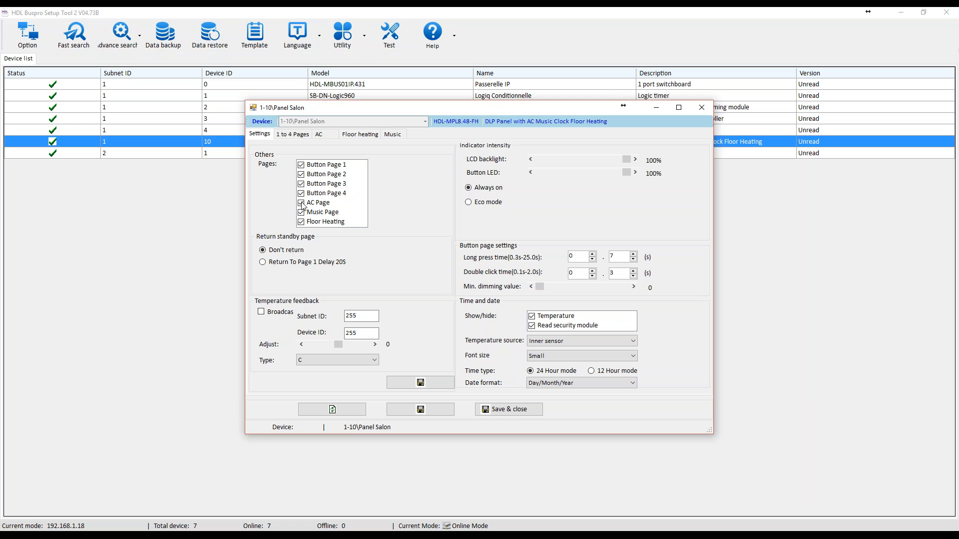
left_click(324, 205)
left_click(321, 206)
left_click(333, 214)
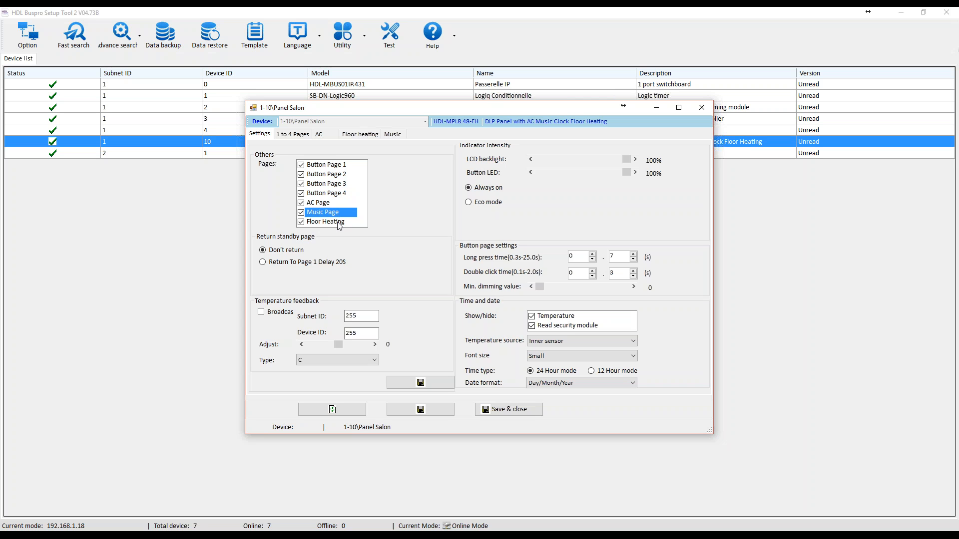
Disable the panel's AC, Music and Floor Heating pages and enable all three again.
left_click(310, 215)
left_click(315, 204)
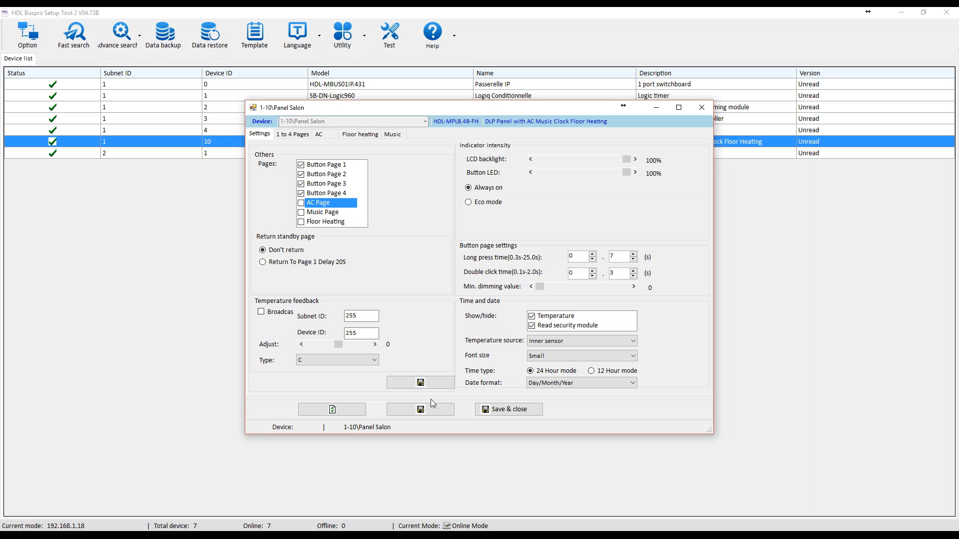
left_click(301, 204)
left_click(302, 212)
left_click(301, 221)
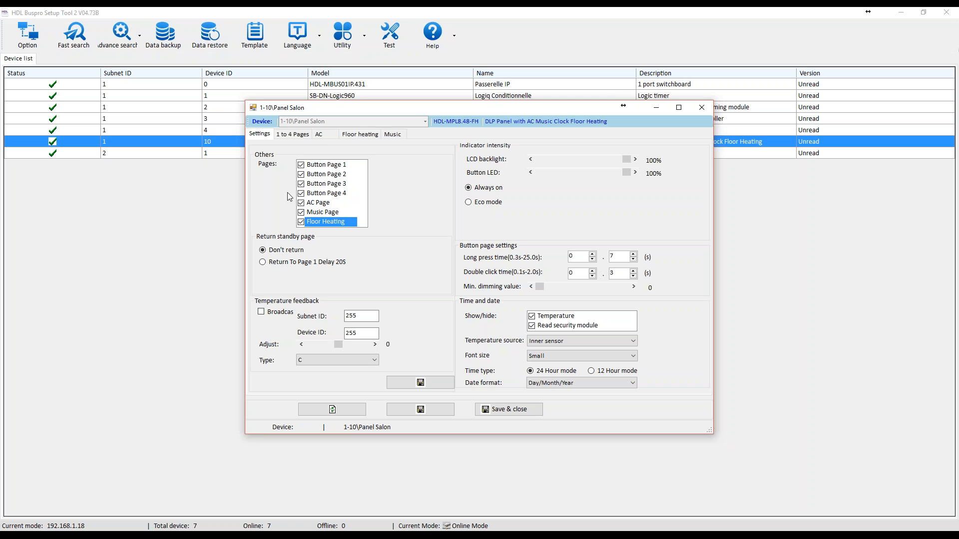
Examine the buttons of panel page 1, the modes of buttons 1 and 8, and the mode choices for button 1, keeping Single ON/OFF.
left_click(292, 134)
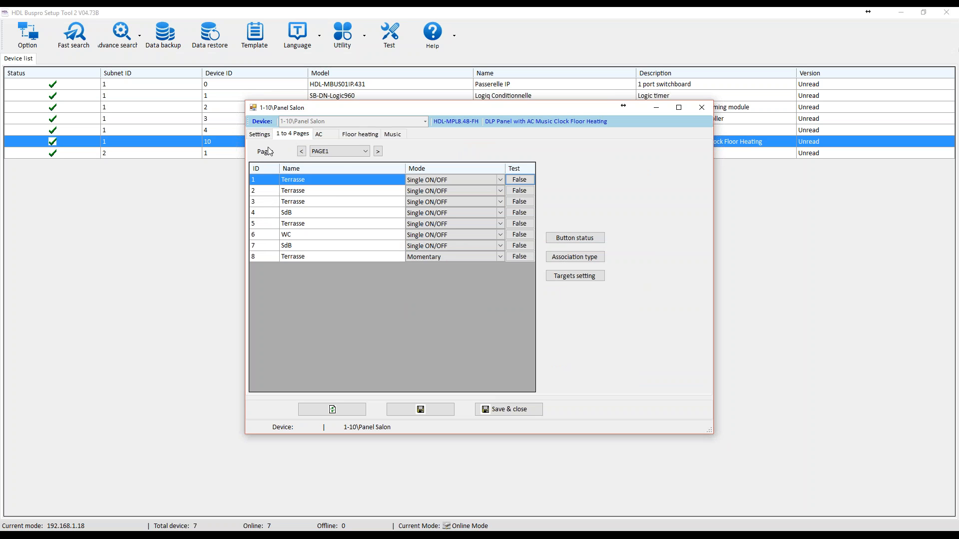
left_click(321, 183)
left_click(266, 180)
left_click(417, 181)
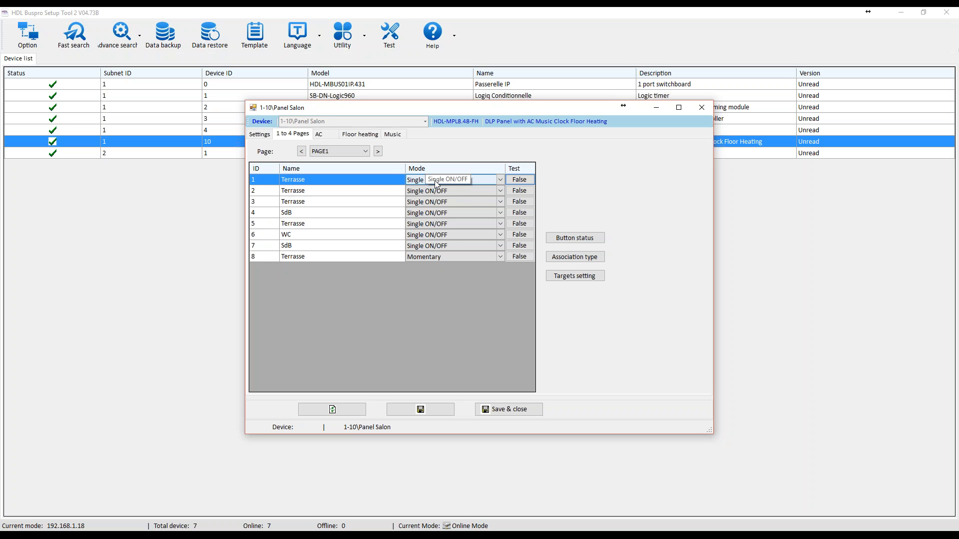
left_click(425, 258)
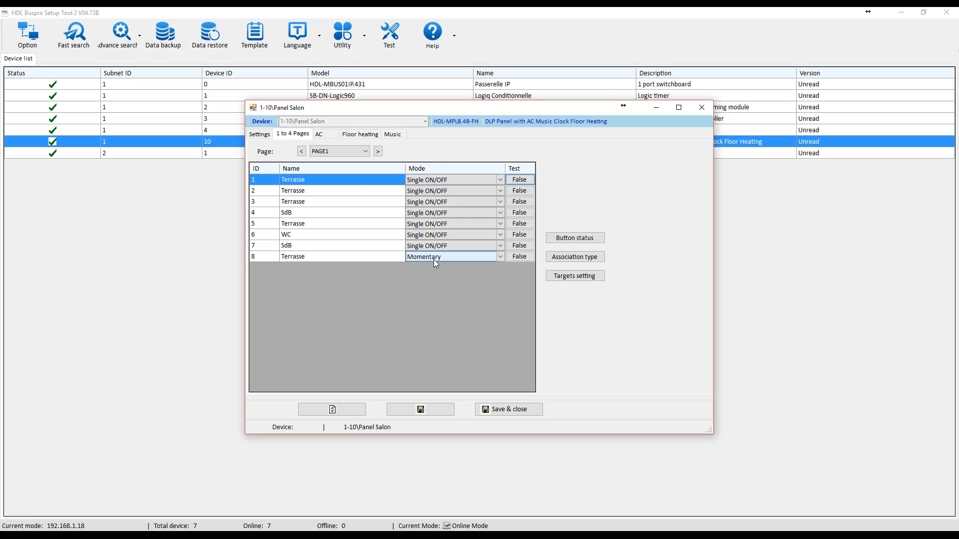
left_click(501, 180)
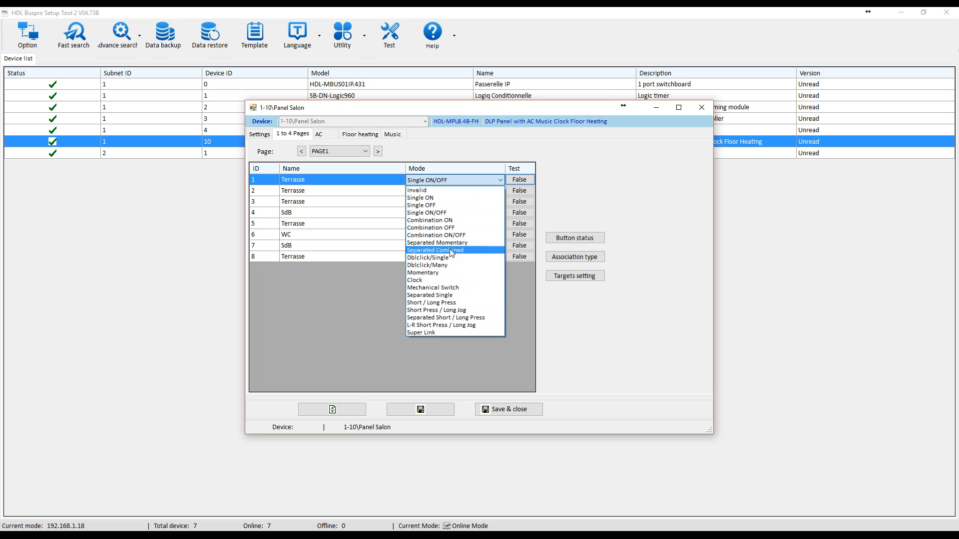
left_click(455, 182)
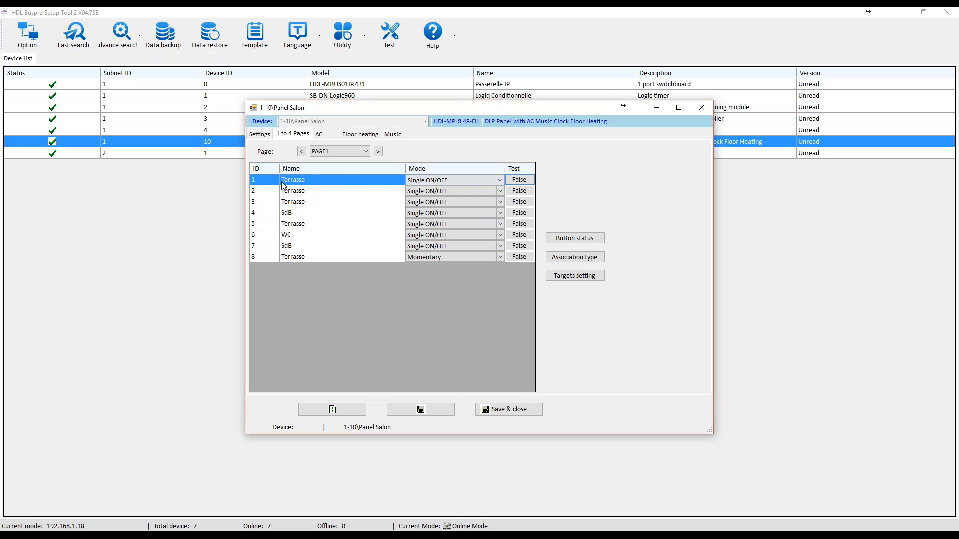
Load the command targets of page 1 button 1 (Terrasse) and enter device ID 4 for its target.
left_click(573, 278)
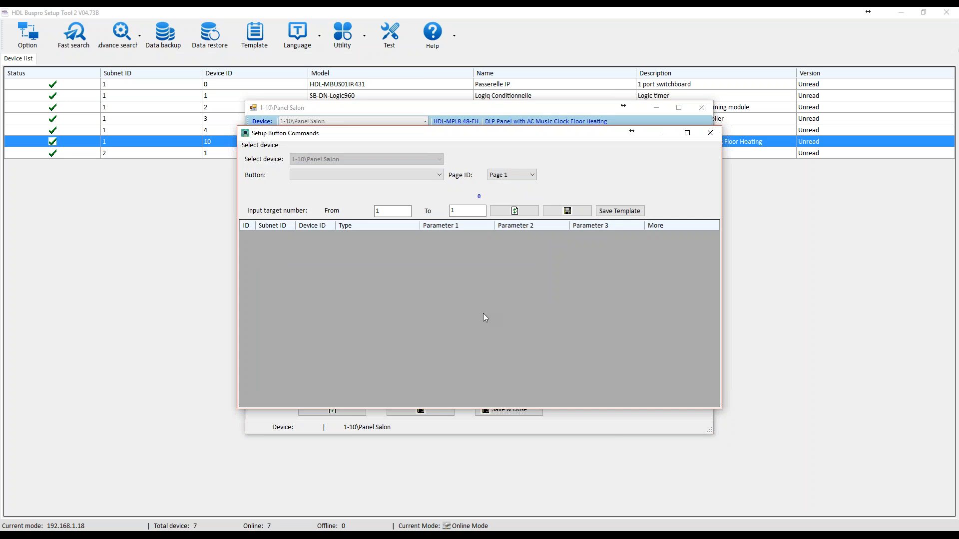
left_click(441, 175)
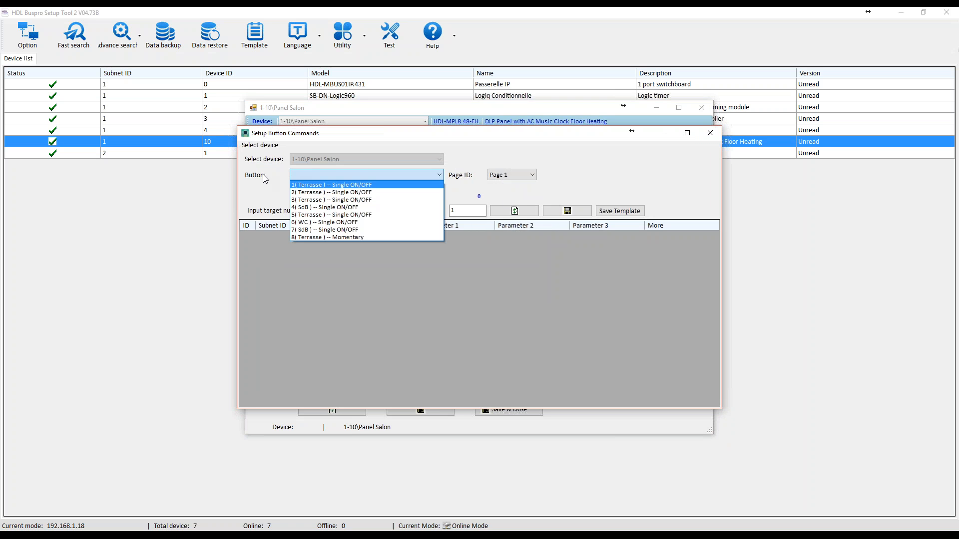
left_click(309, 186)
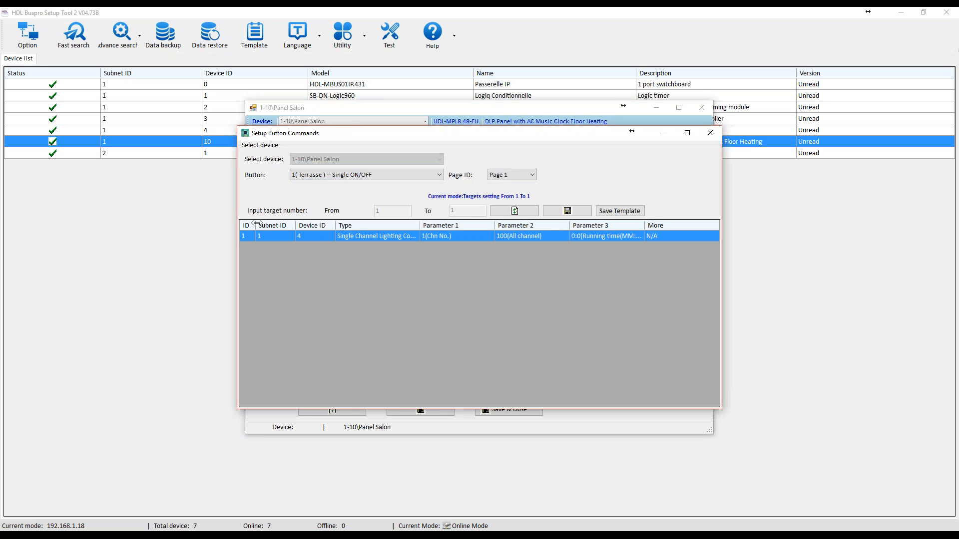
left_click(270, 238)
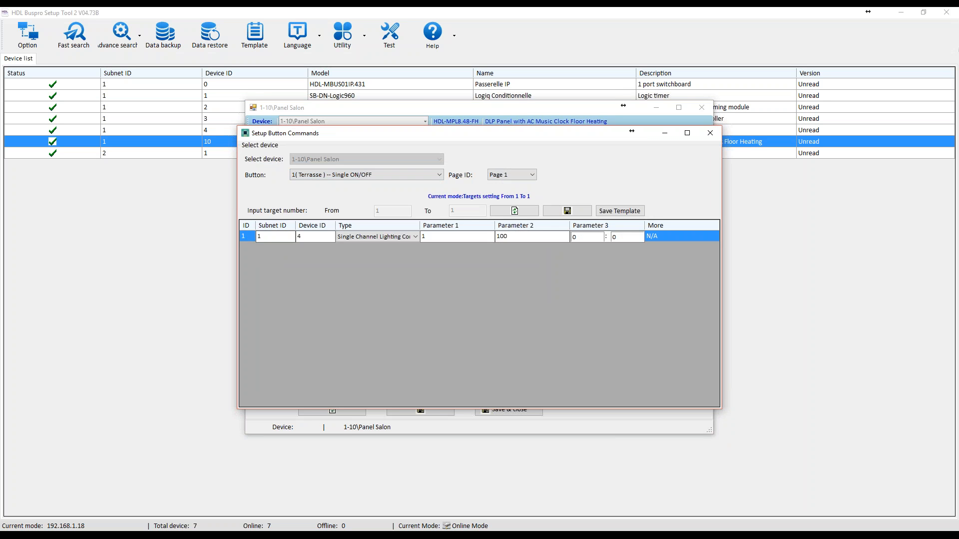
left_click(299, 238)
type("4")
Close the button commands window and move the Panel Salon window clear of the device list.
left_click(307, 108)
left_click_drag(414, 139, 616, 291)
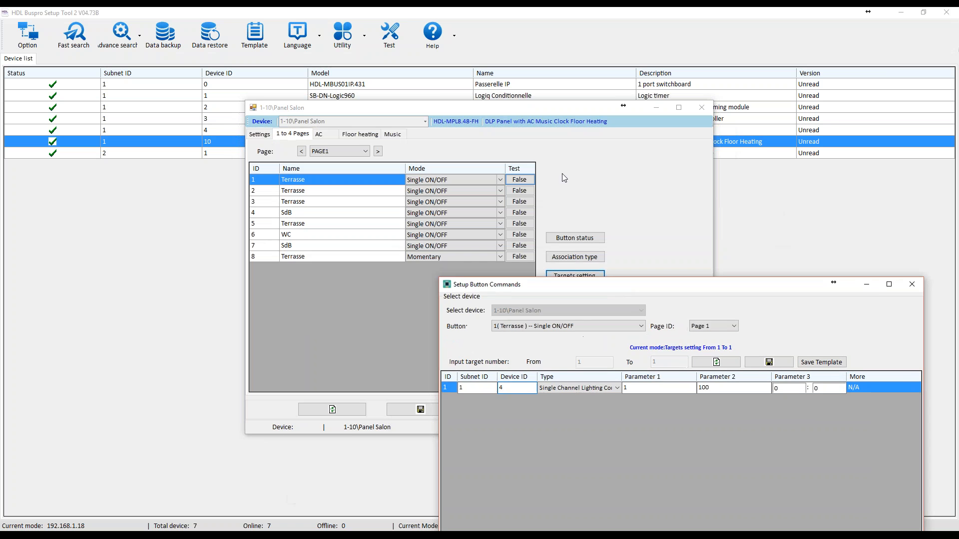
left_click_drag(786, 285, 745, 184)
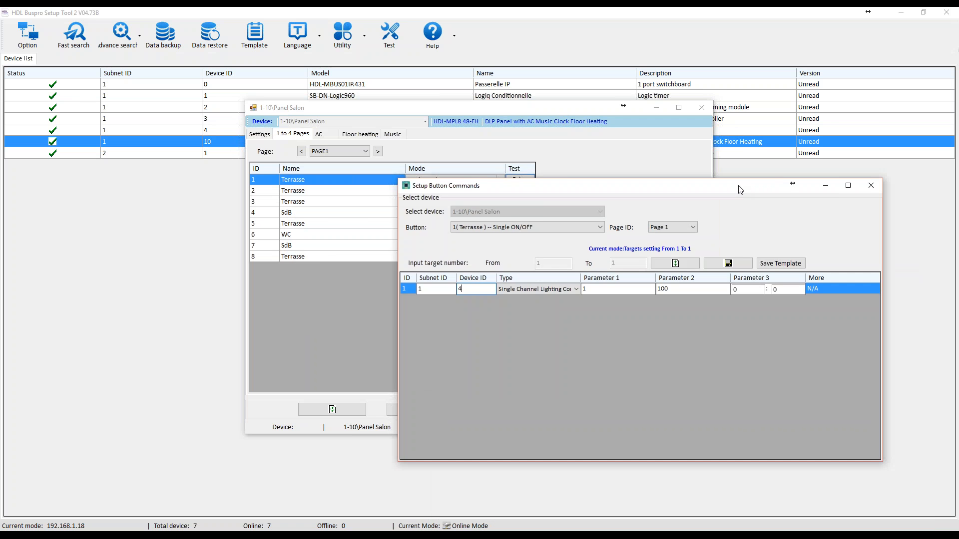
left_click(867, 189)
left_click_drag(560, 109, 341, 180)
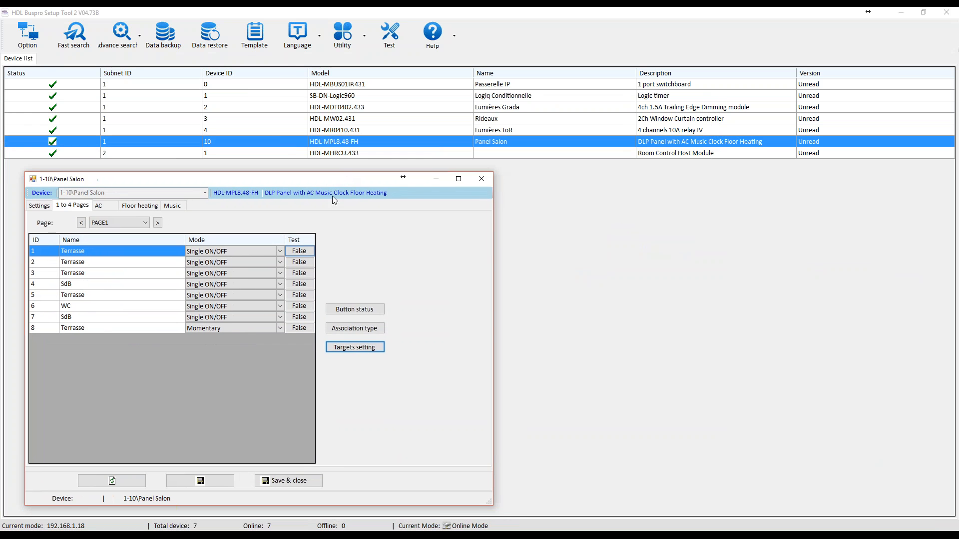
Check the key association types available for panel page 1 and close their window.
left_click(361, 326)
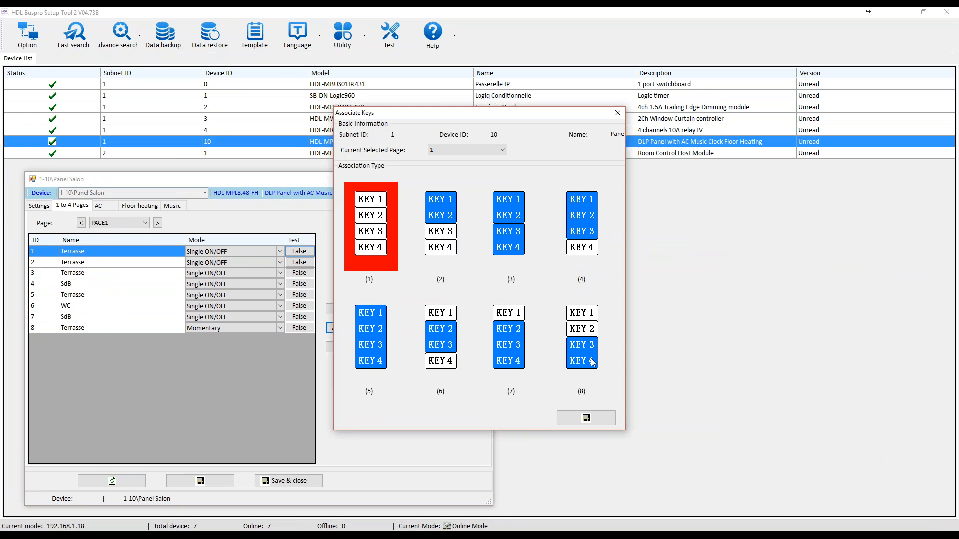
left_click(593, 417)
left_click(618, 113)
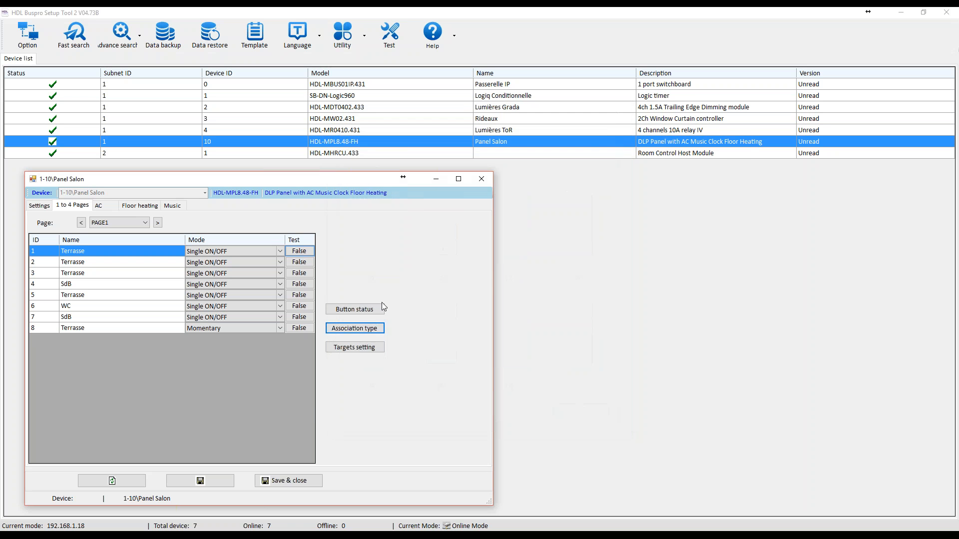
Open the target settings beside the Panel Salon window and load the command target of page 1 button 1 (Terrasse).
left_click(368, 348)
left_click_drag(403, 144, 605, 214)
left_click(565, 252)
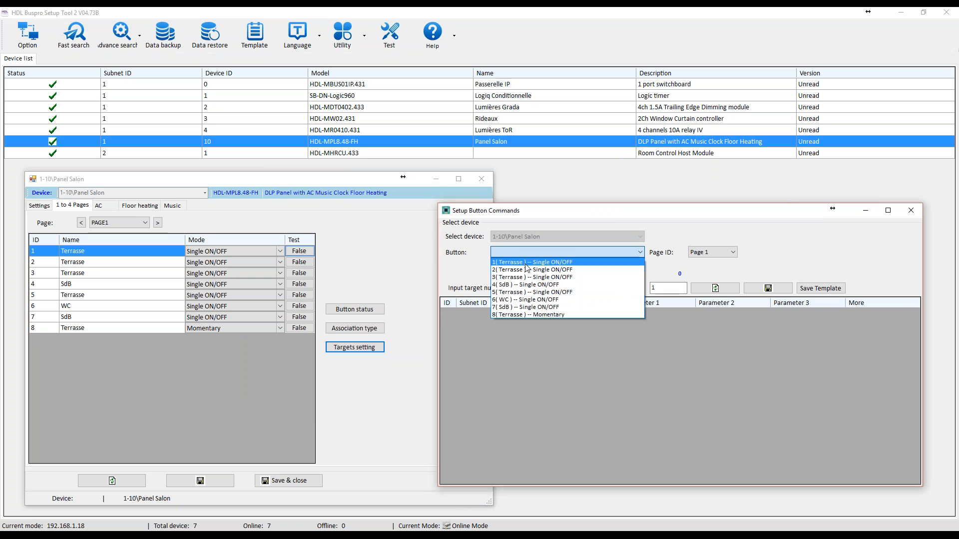
left_click(522, 262)
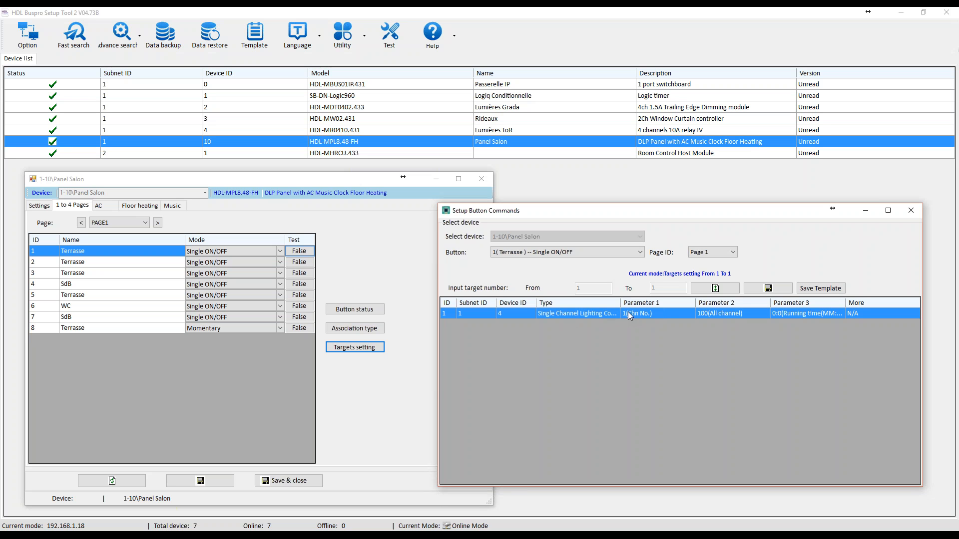
Inspect the parameter fields of button 1's target, reread it from the panel and close the button commands window.
left_click(702, 313)
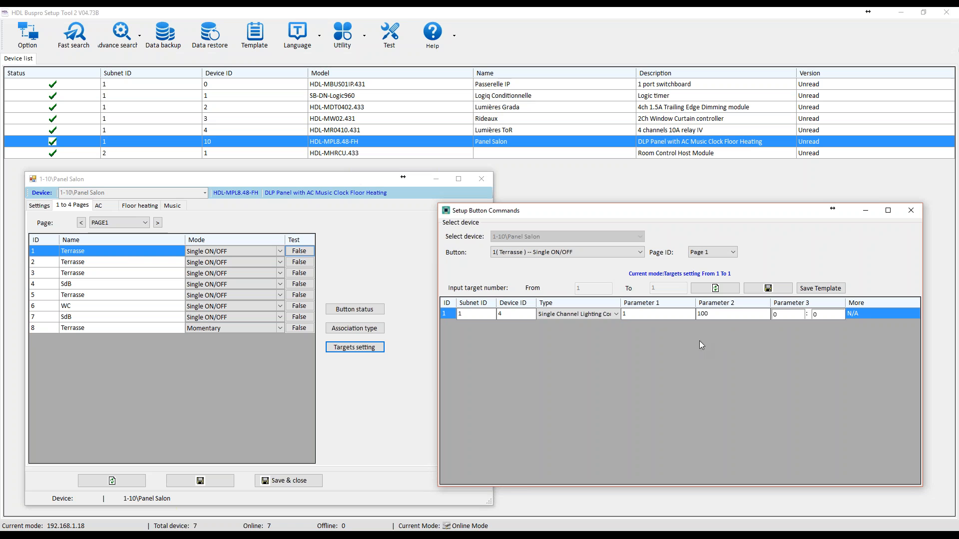
left_click(751, 290)
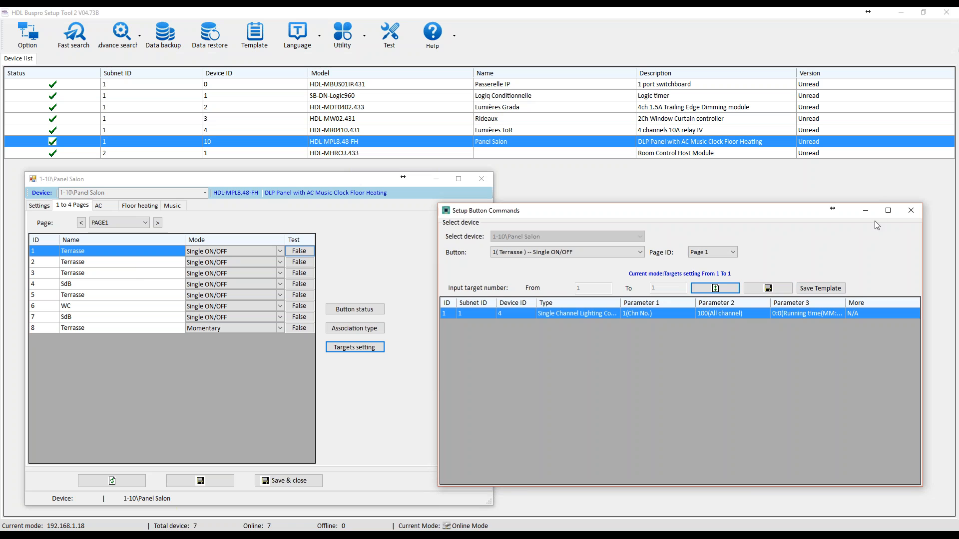
left_click(911, 211)
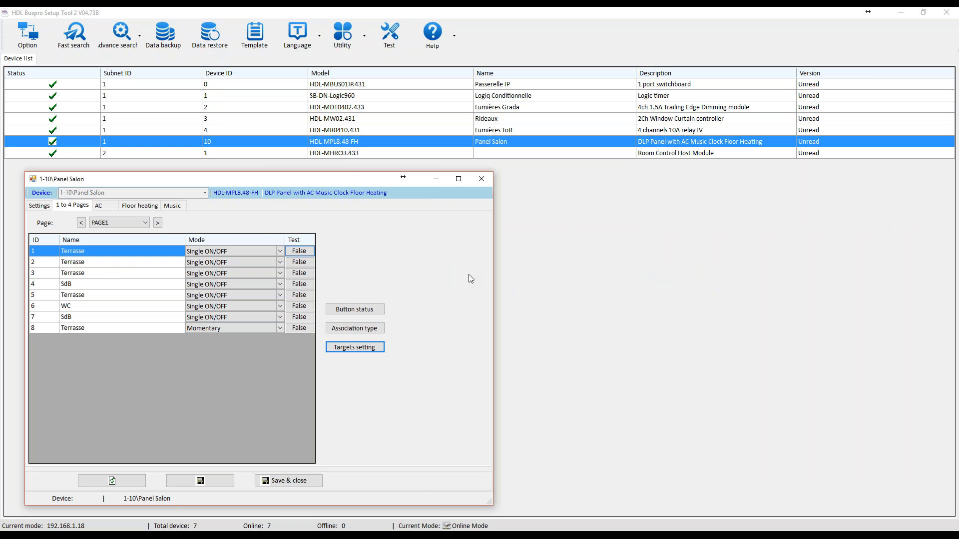
Set the mode of page 1 button 2 (Terrasse) to Combination ON/OFF.
left_click(250, 262)
left_click(278, 262)
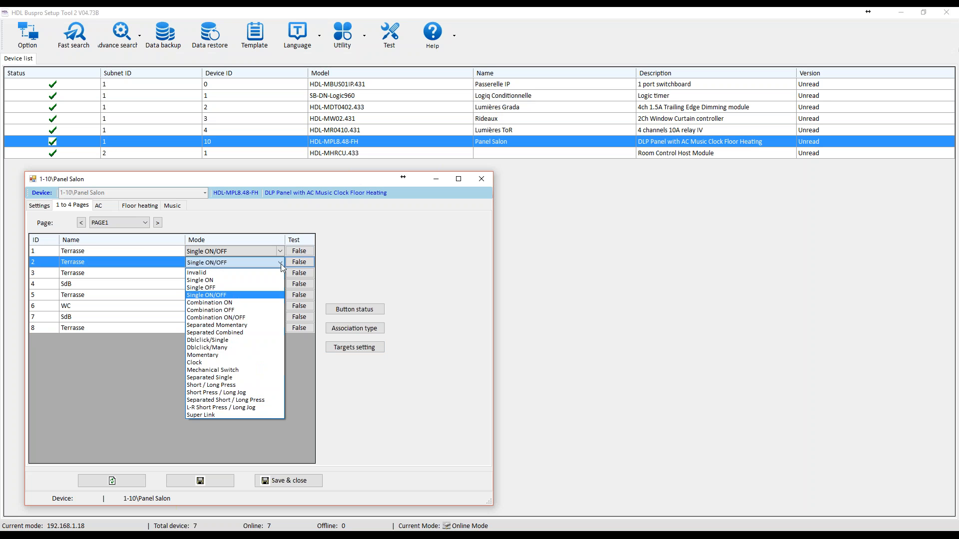
left_click(244, 318)
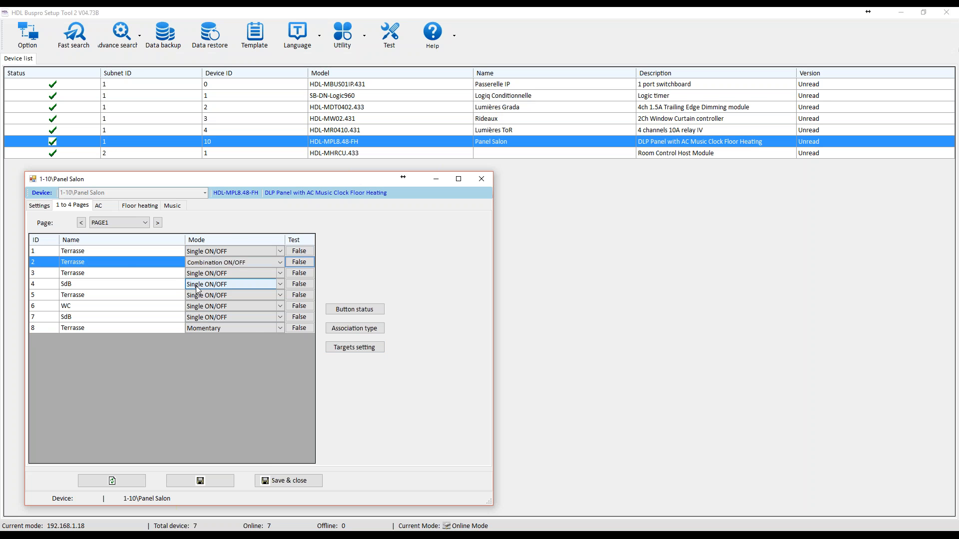
Open the target settings beside the Panel Salon window and load the targets of button 2 (Terrasse).
left_click(73, 262)
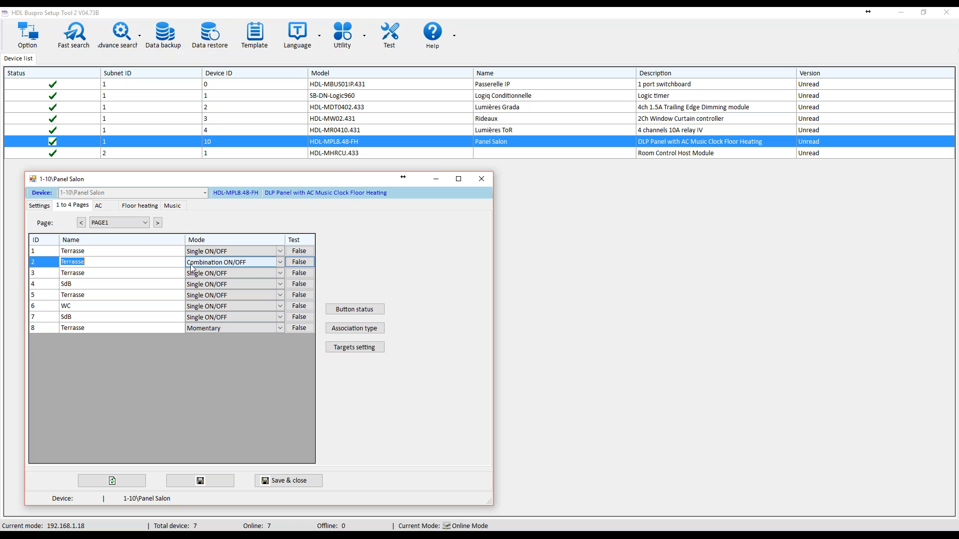
left_click(377, 348)
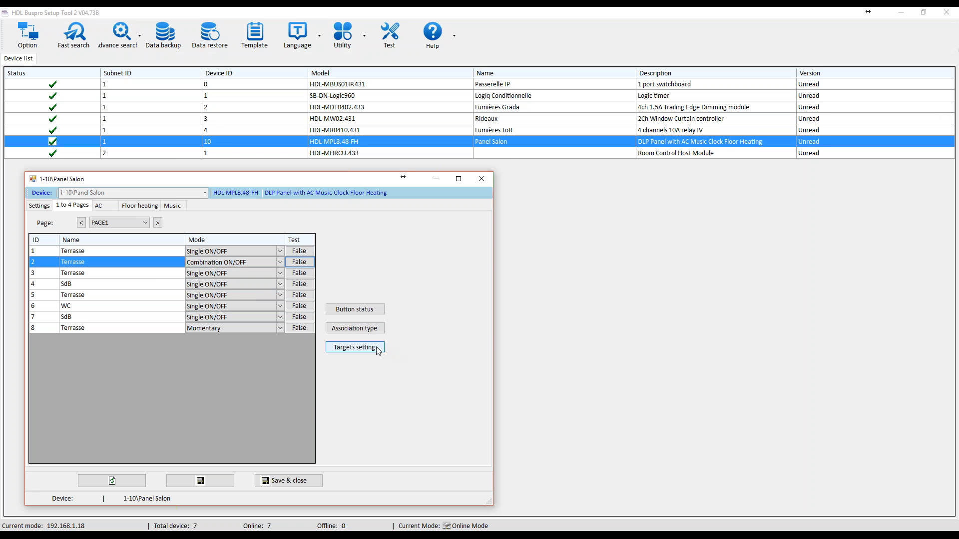
left_click_drag(463, 136, 610, 223)
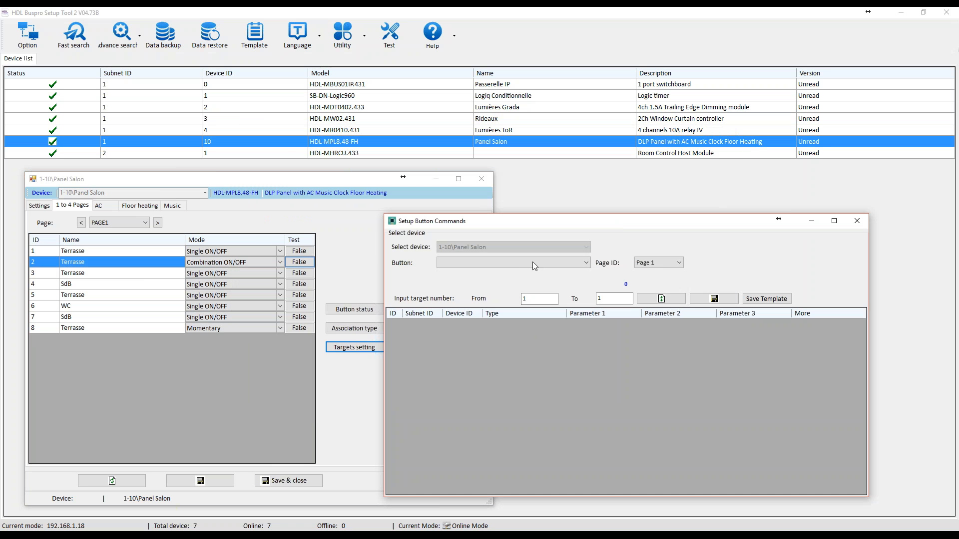
left_click(511, 262)
left_click(494, 280)
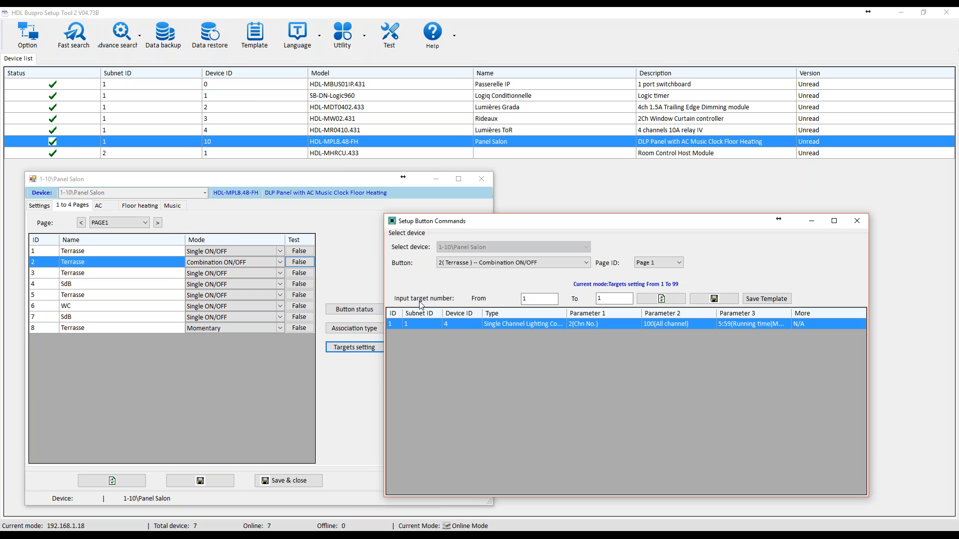
Extend button 2's target range to 1 through 3, look over the added rows and close the window without saving.
left_click(611, 298)
key("BackSpace")
type("3")
key("Return")
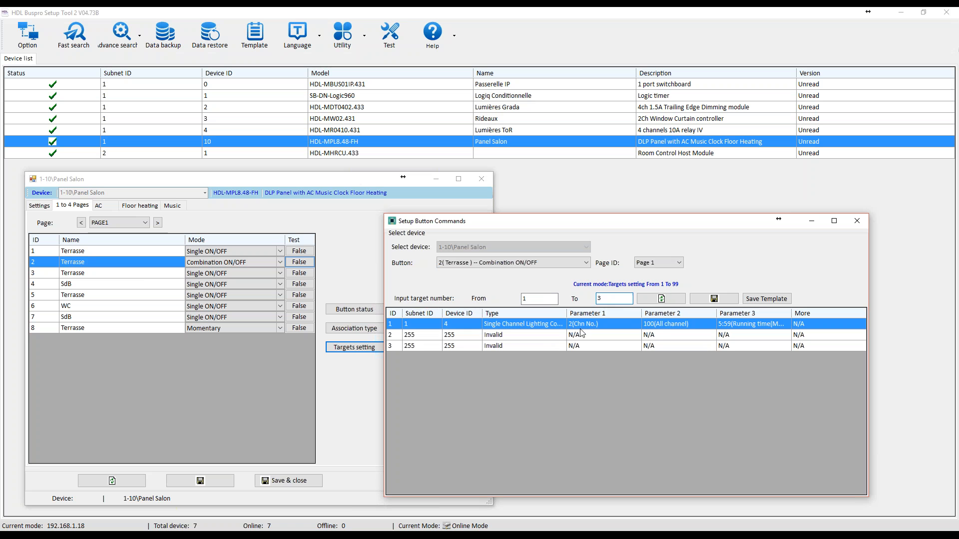
left_click(470, 340)
left_click(470, 345)
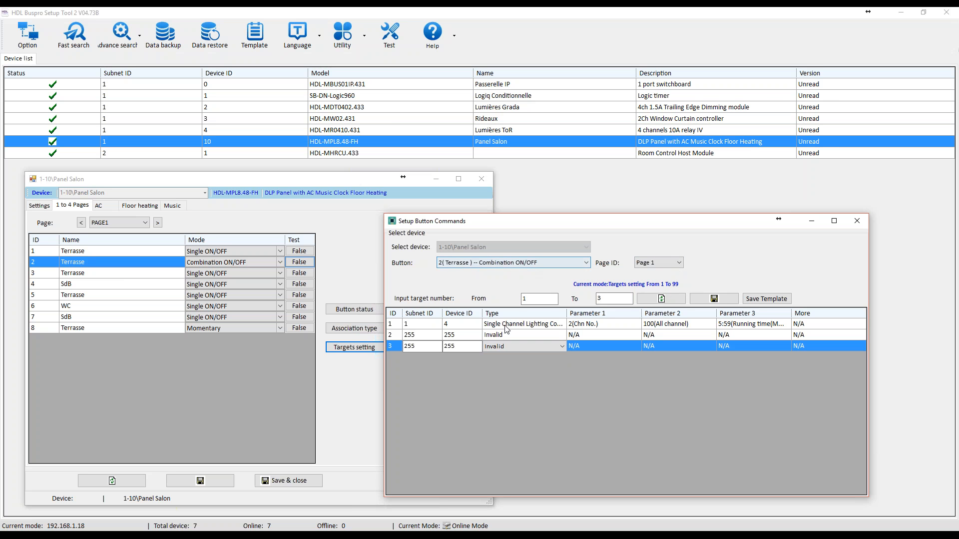
left_click(857, 220)
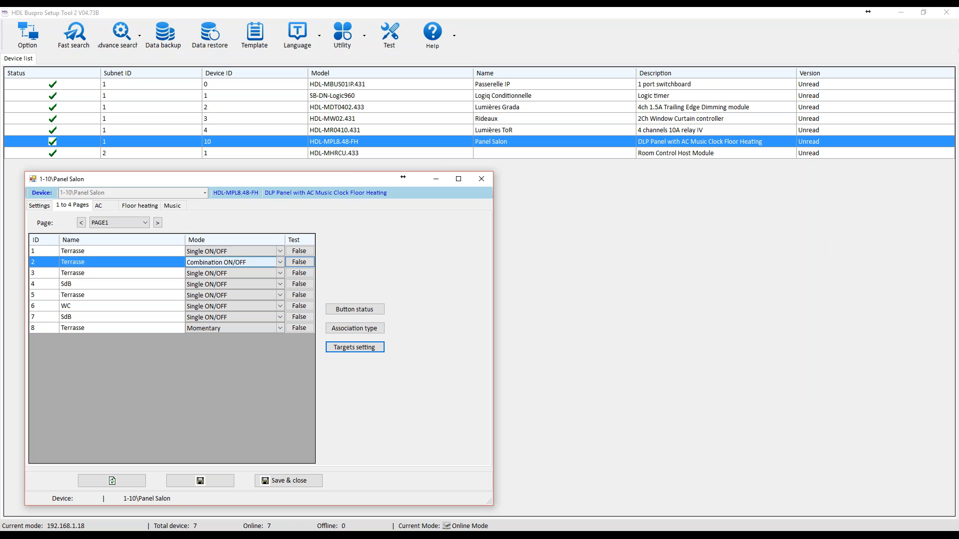
Set the mode of page 1 button 2 (Terrasse) to Short / Long Press.
left_click(235, 265)
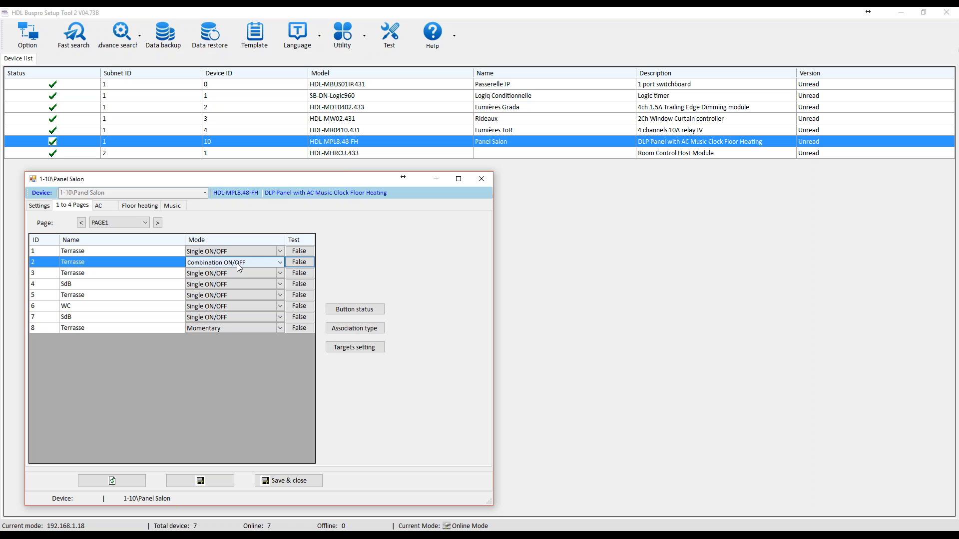
left_click(279, 261)
left_click(226, 385)
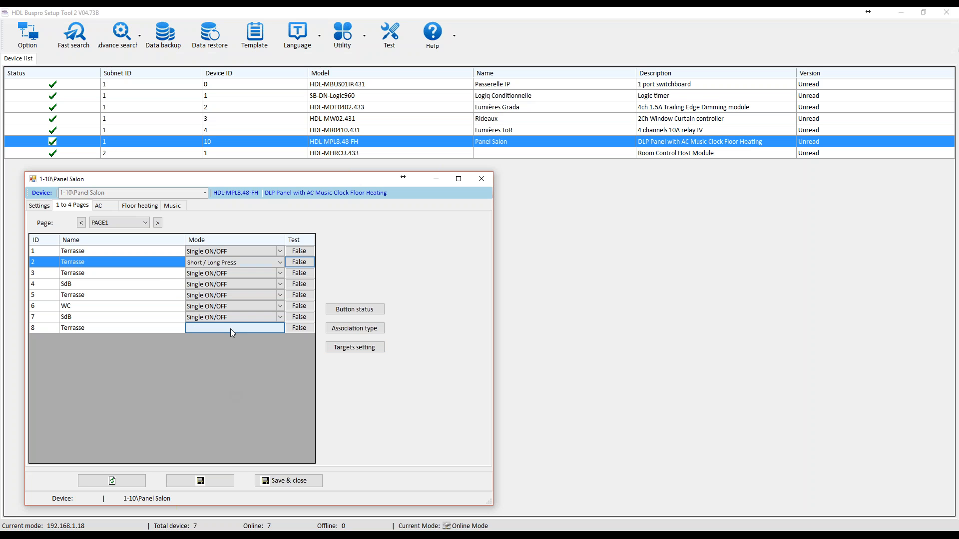
Load button 2's targets in the target settings and compare its Short and Long Press target lists.
left_click(354, 348)
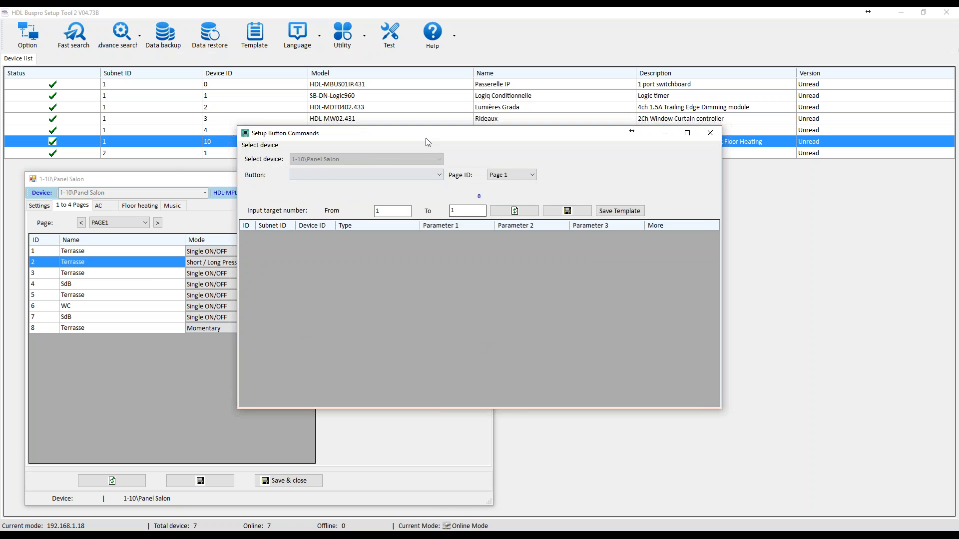
left_click(561, 261)
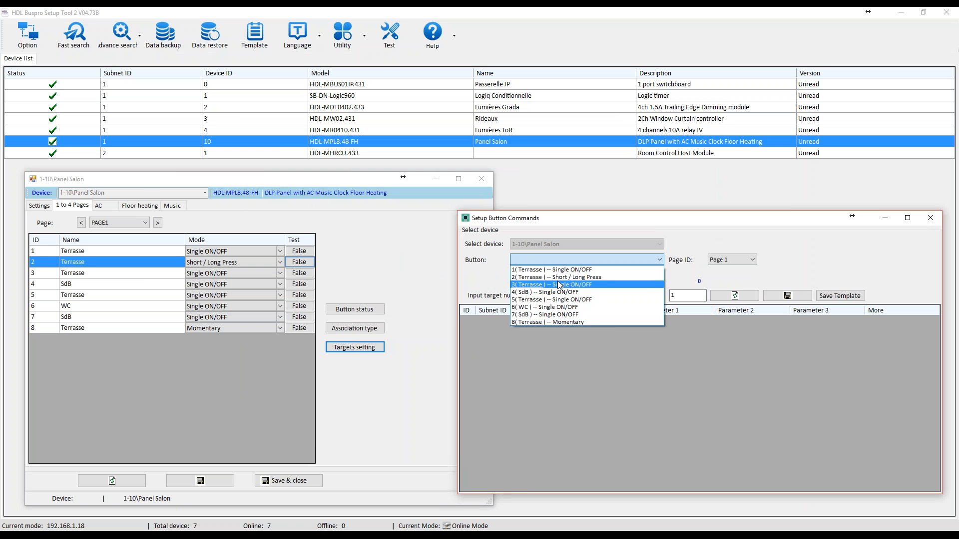
left_click(561, 278)
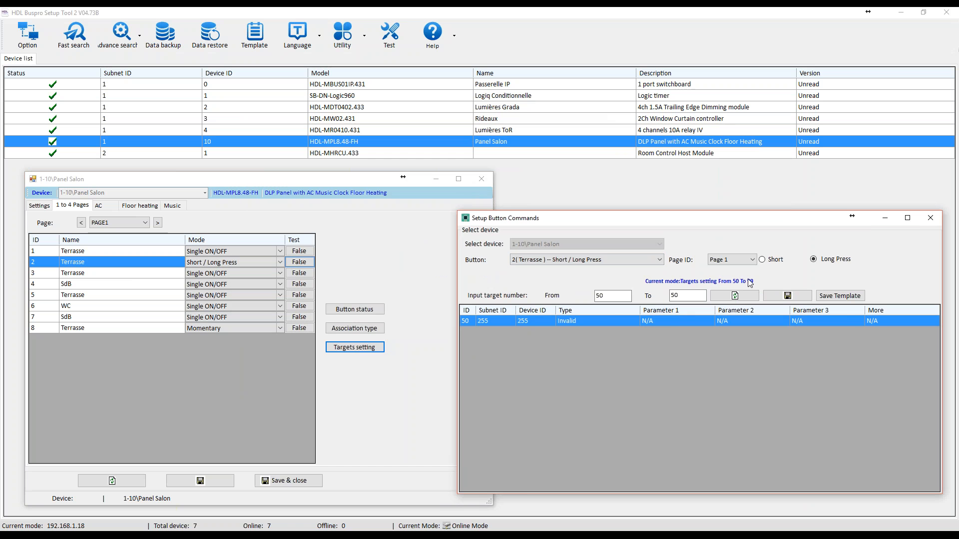
left_click(762, 260)
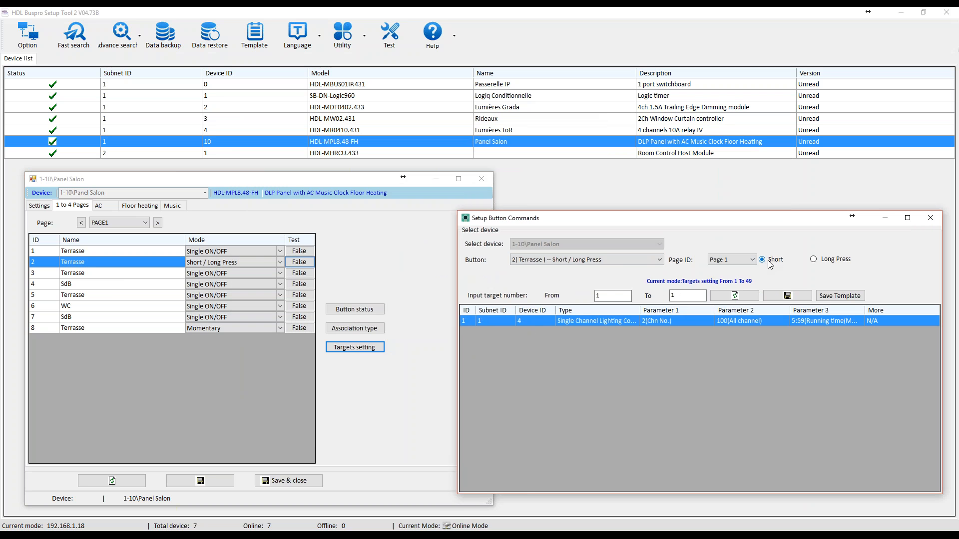
left_click(813, 261)
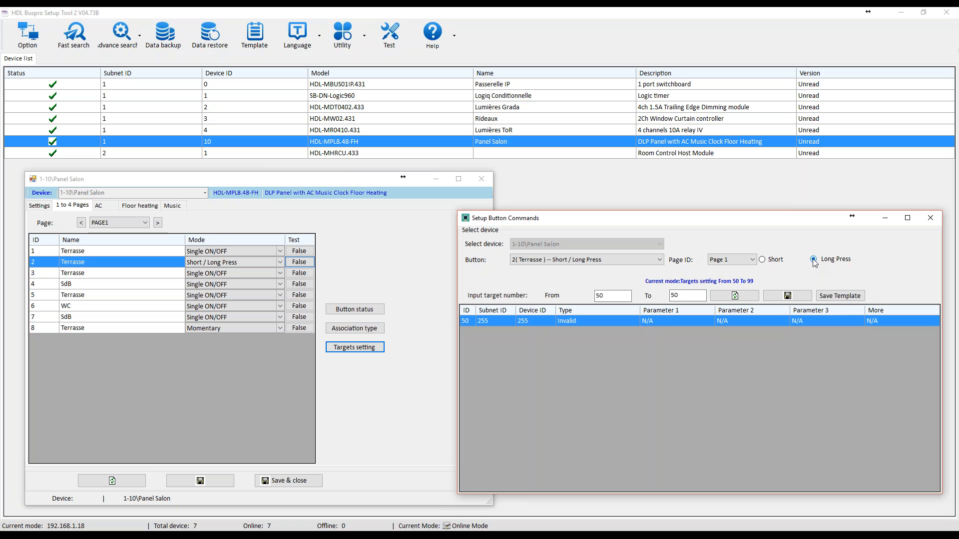
left_click(762, 261)
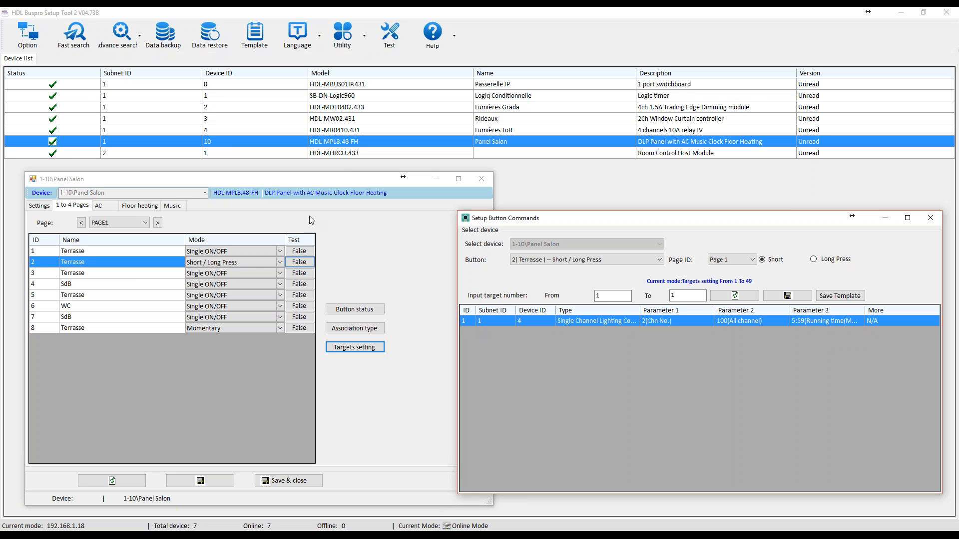
key("XF86AudioLowerVolume")
key("XF86AudioLowerVolume")
key("XF86AudioLowerVolume")
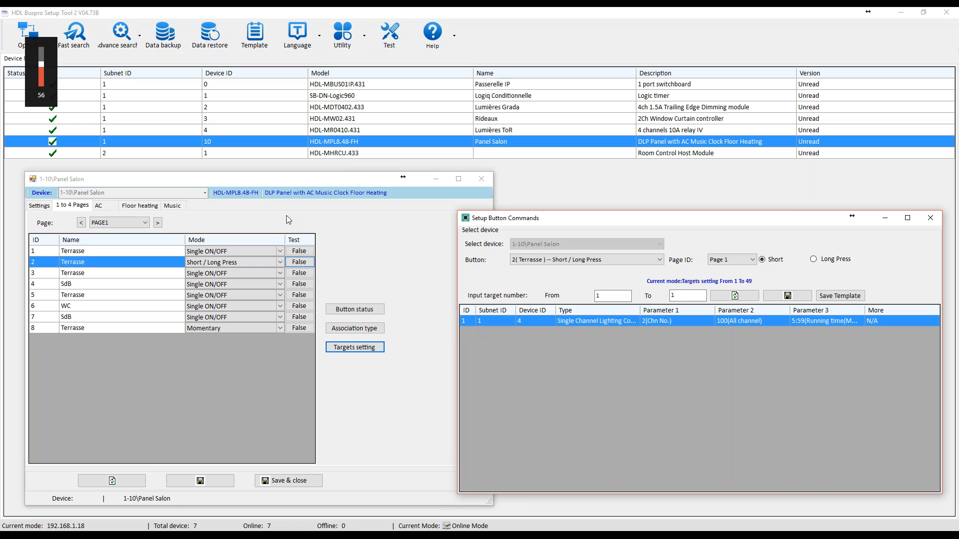
key("XF86AudioRaiseVolume")
key("XF86AudioRaiseVolume")
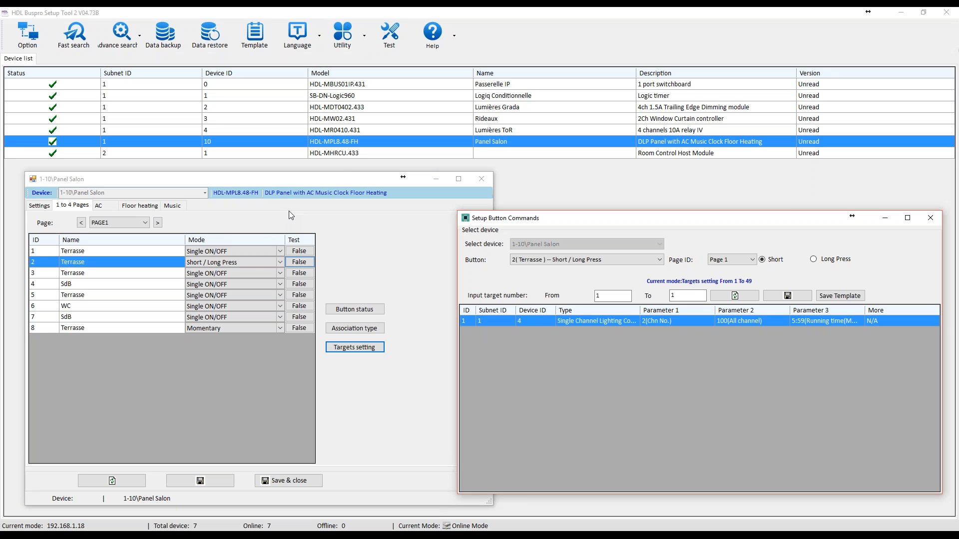
Review the mode options available for button 2 and close the button commands and Panel Salon windows.
left_click(933, 218)
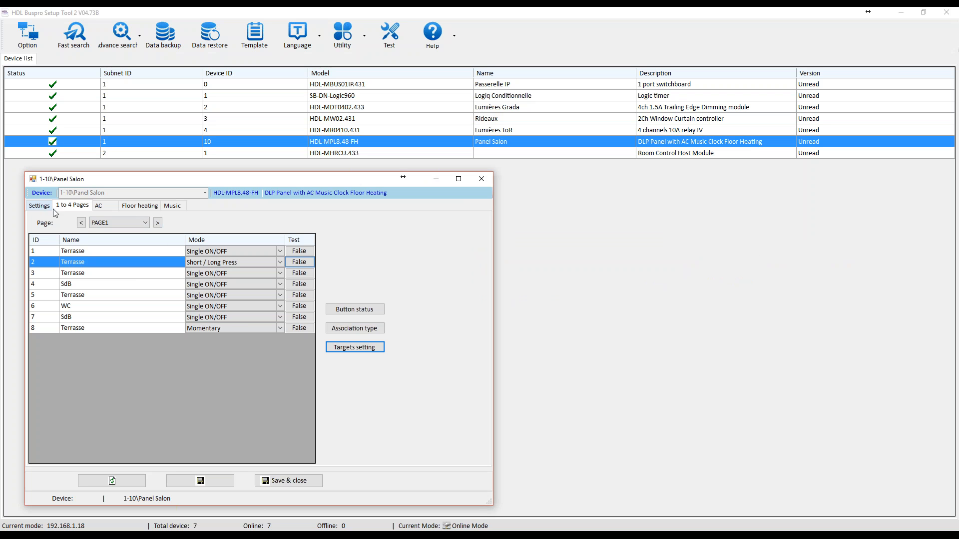
left_click(281, 262)
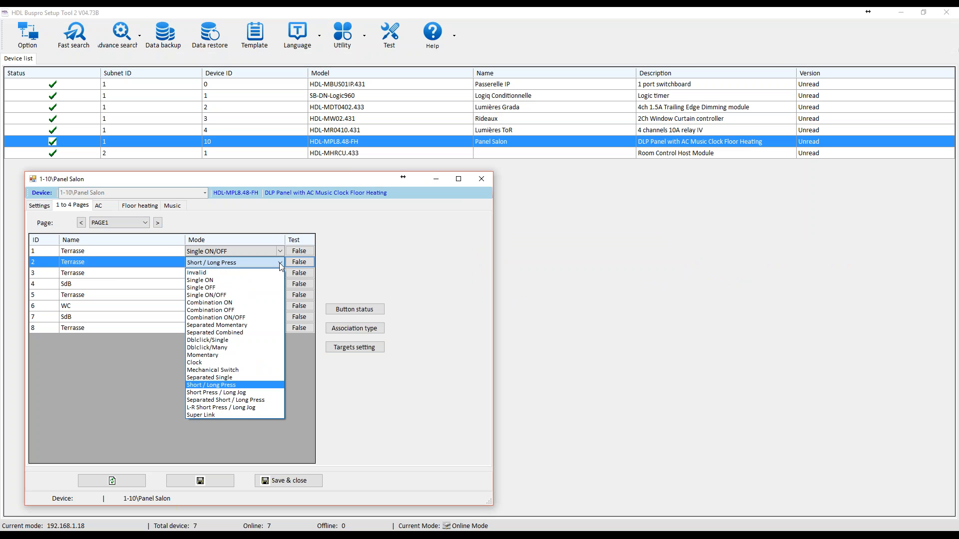
left_click(328, 236)
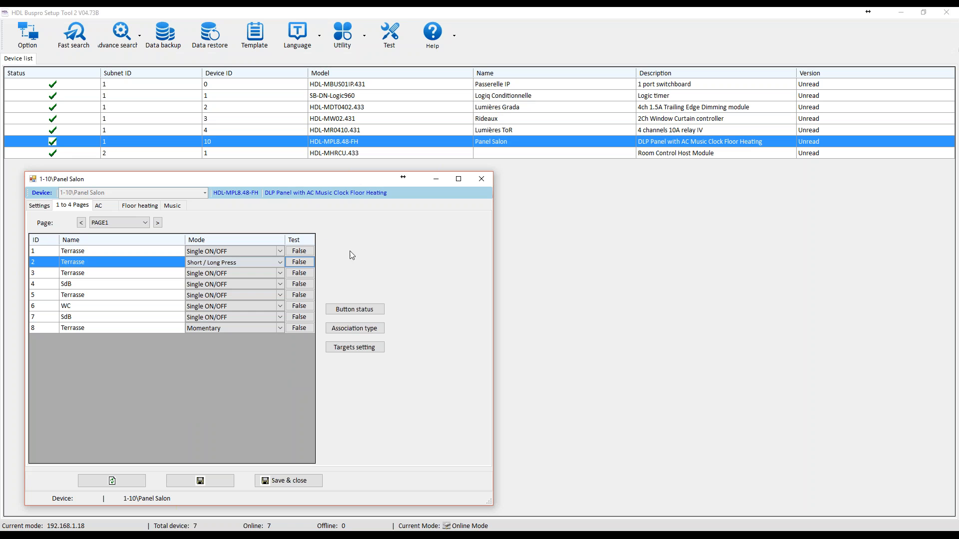
left_click(481, 178)
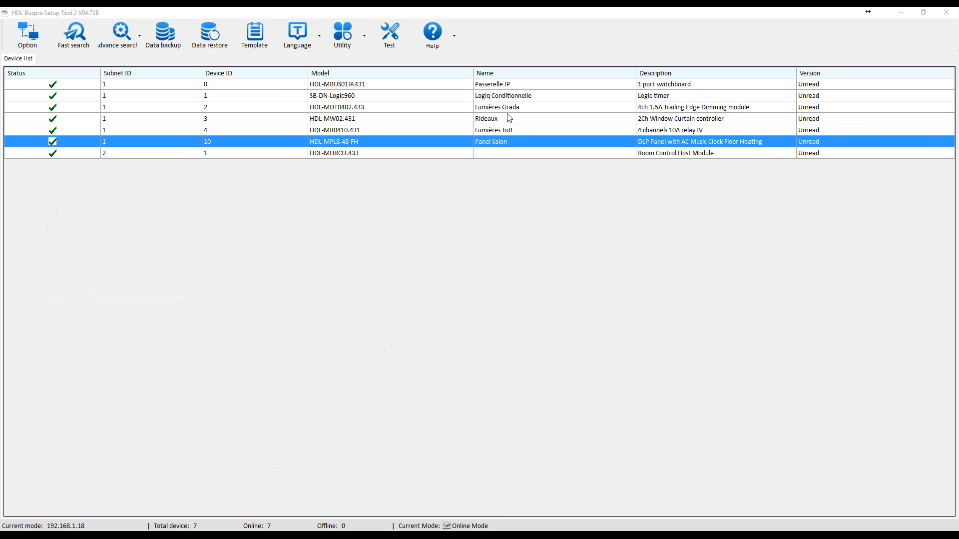
Open the scene settings of the Lumières Grada dimming module and display scene 0-Z1 ON of the Salon Grada zone.
left_click(653, 107)
double_click(395, 110)
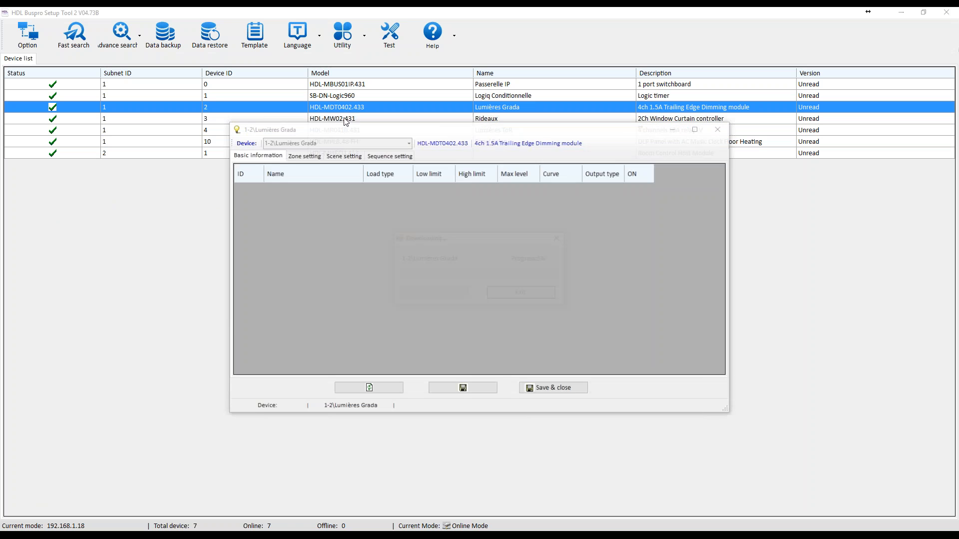
left_click(344, 156)
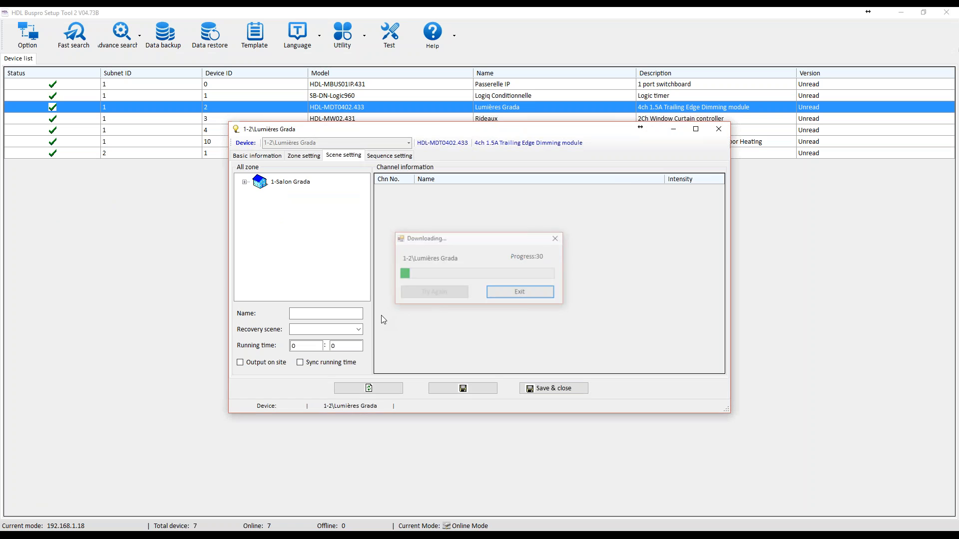
double_click(258, 184)
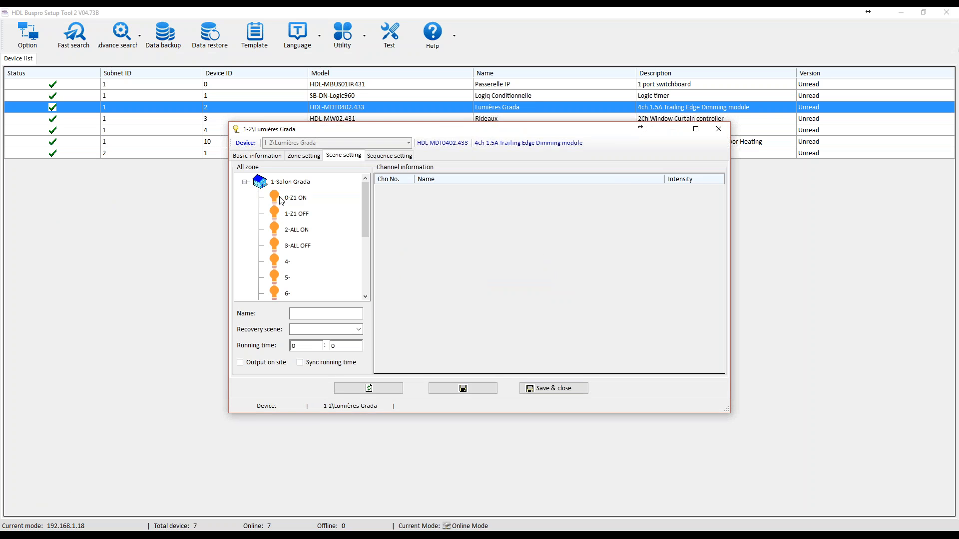
left_click(301, 199)
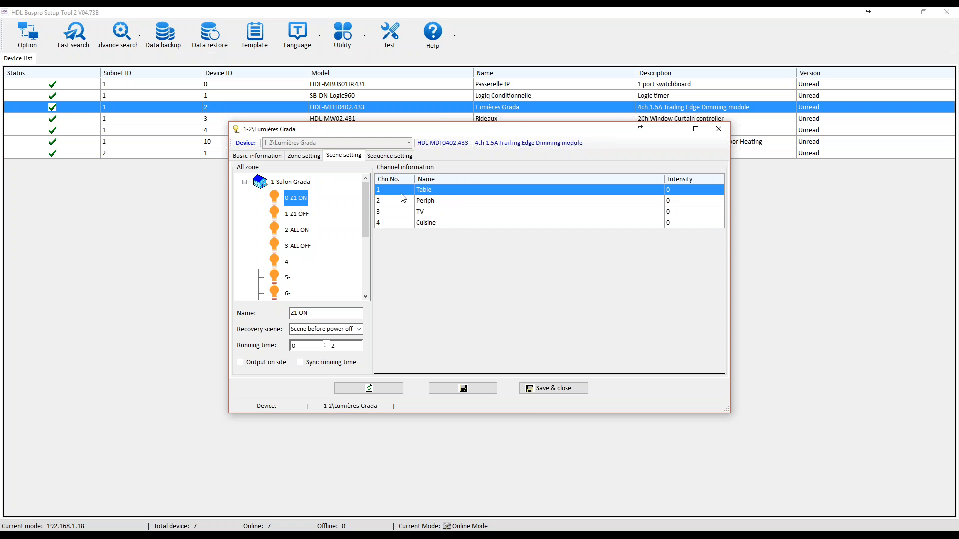
Check scene 1-Z1 OFF, return to scene 0-Z1 ON and look at the options for its Table channel.
left_click(297, 200)
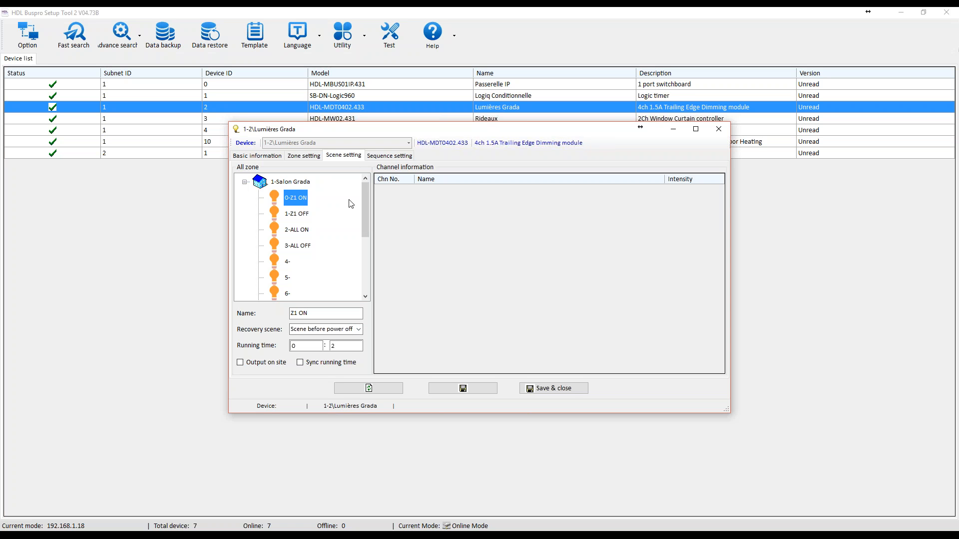
left_click(295, 209)
left_click(300, 199)
right_click(447, 191)
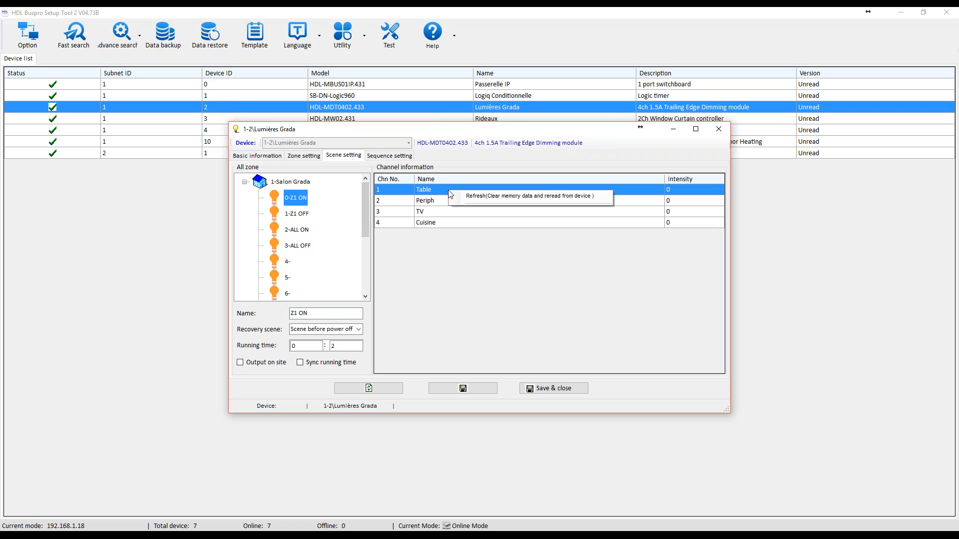
left_click(433, 195)
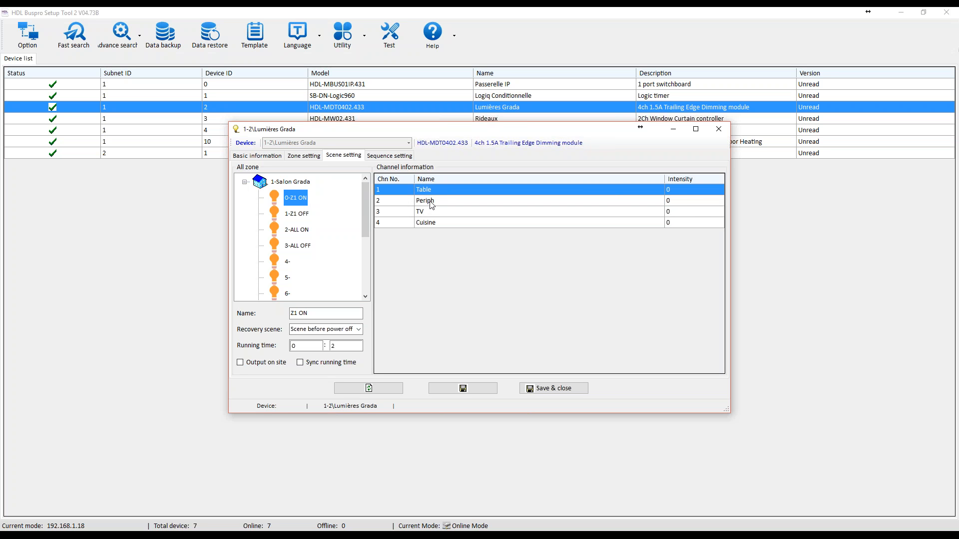
Select unnamed scene 4 of Salon Grada and open the Table and Periph channel intensities for editing.
left_click(290, 262)
left_click(672, 190)
left_click(669, 190)
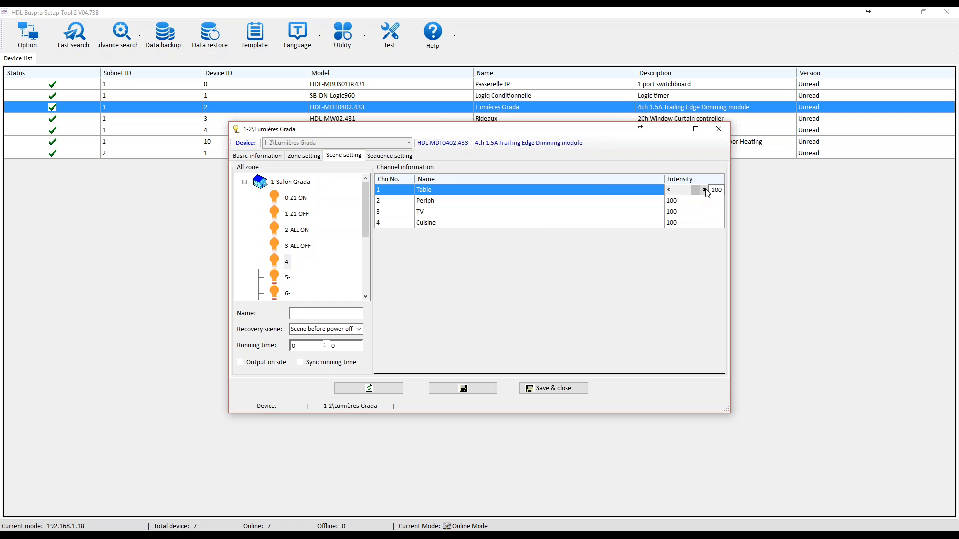
left_click(679, 200)
left_click(555, 215)
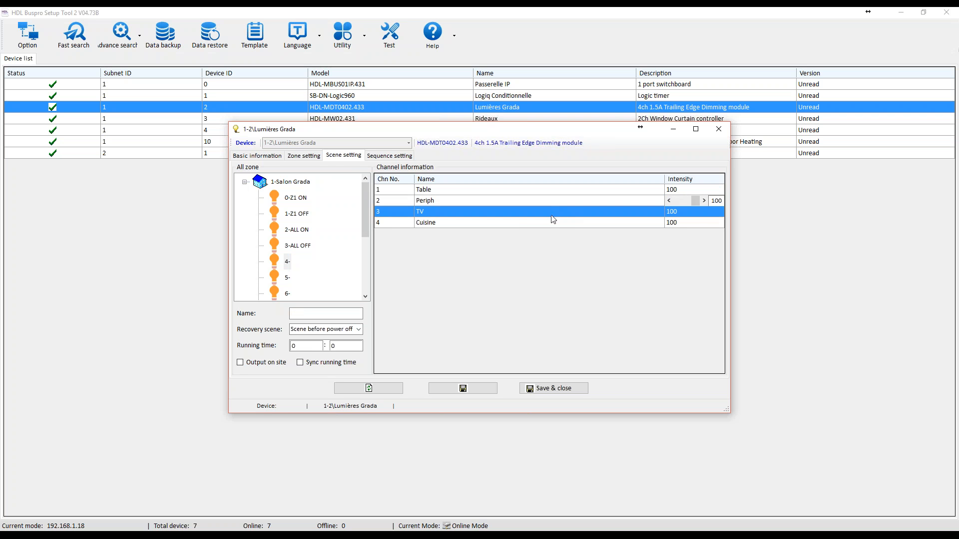
Review the recovery scene options of scene 4 and look through its Table, Periph, TV and Cuisine channels.
left_click(521, 225)
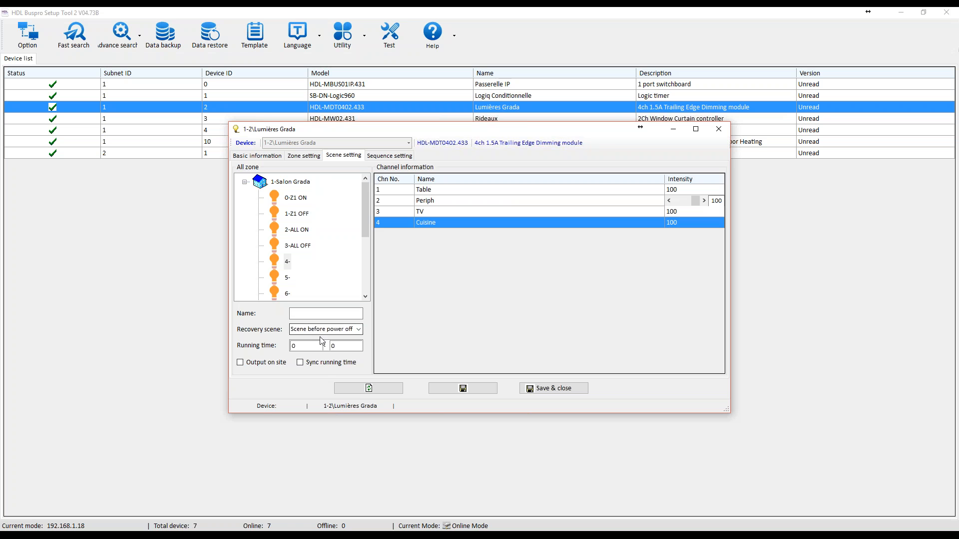
left_click(351, 330)
left_click(358, 329)
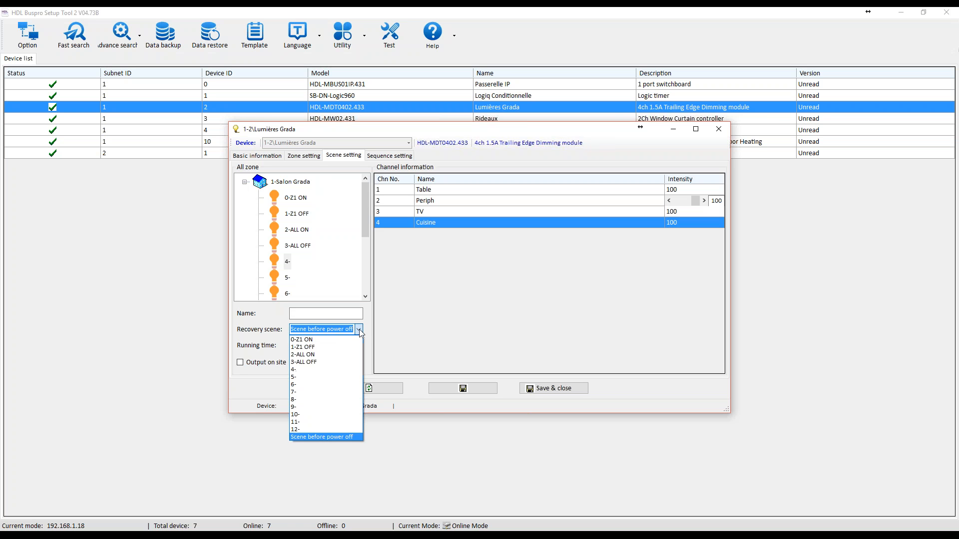
left_click(359, 330)
left_click(433, 190)
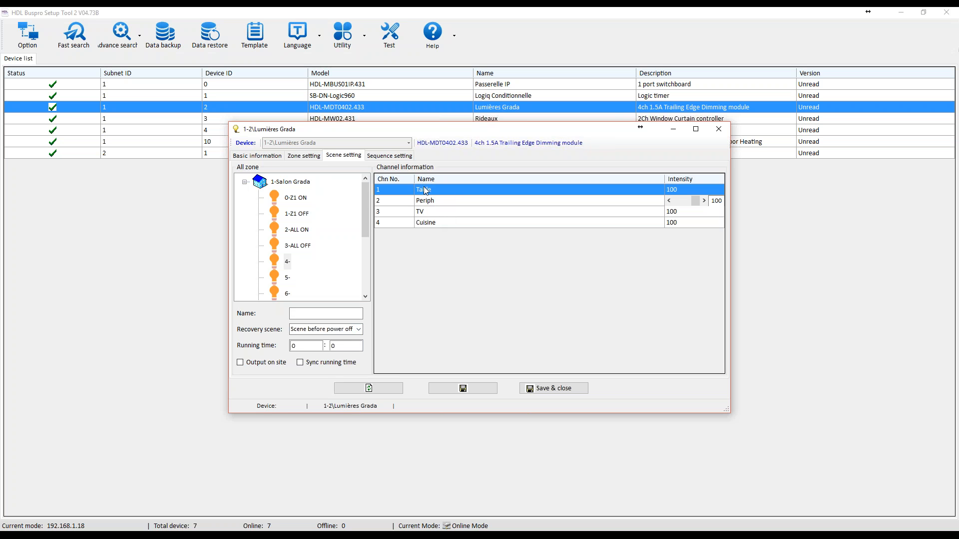
left_click(435, 202)
left_click(448, 208)
left_click(448, 222)
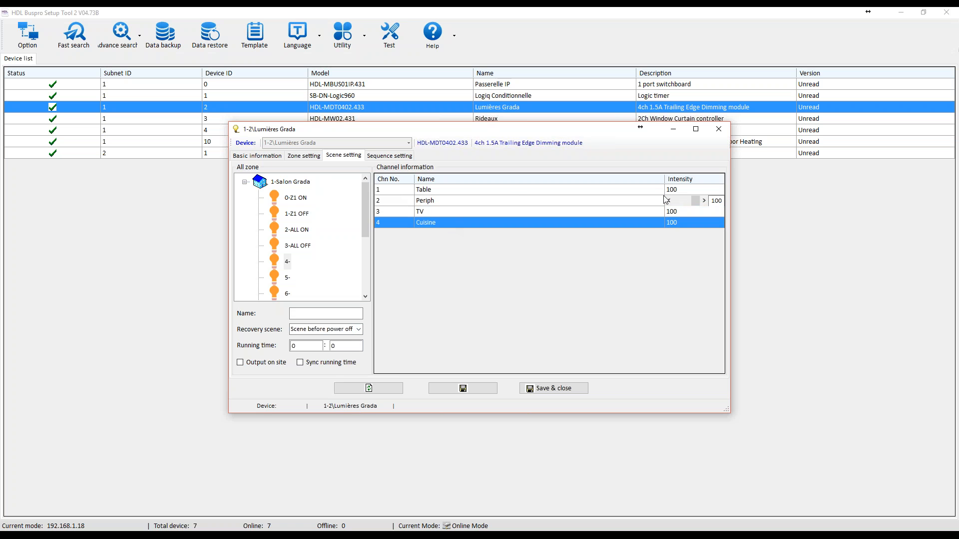
Save the scene settings to the Lumières Grada module and close its window.
left_click(713, 200)
left_click(452, 388)
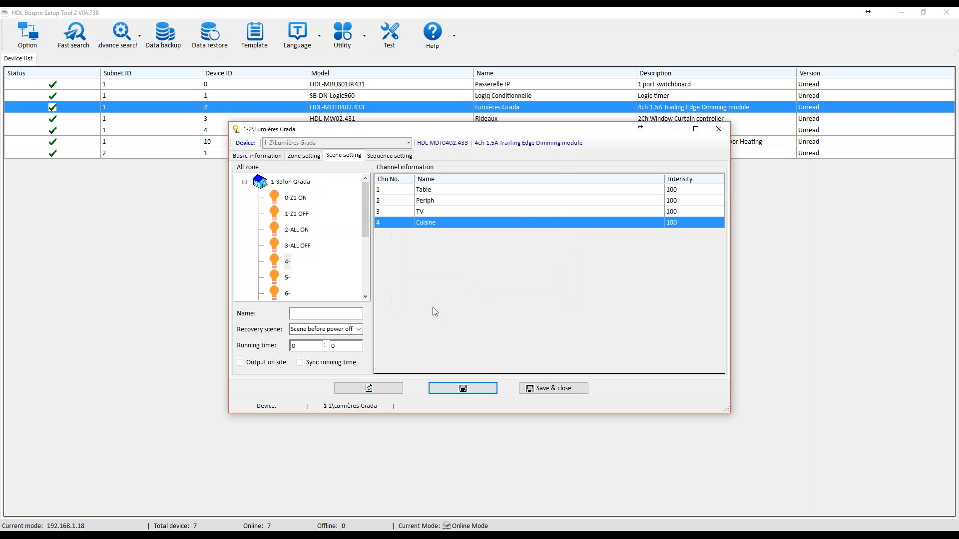
left_click(461, 388)
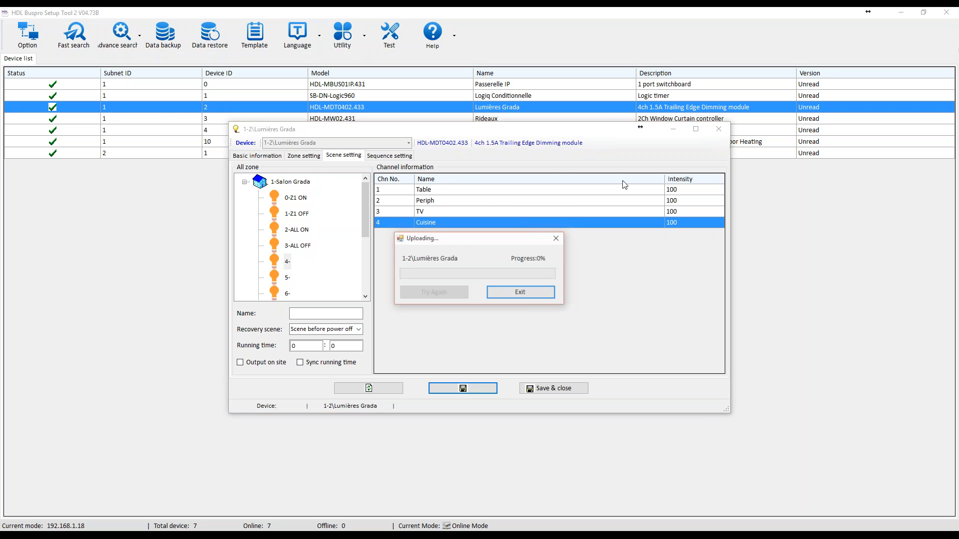
left_click(718, 129)
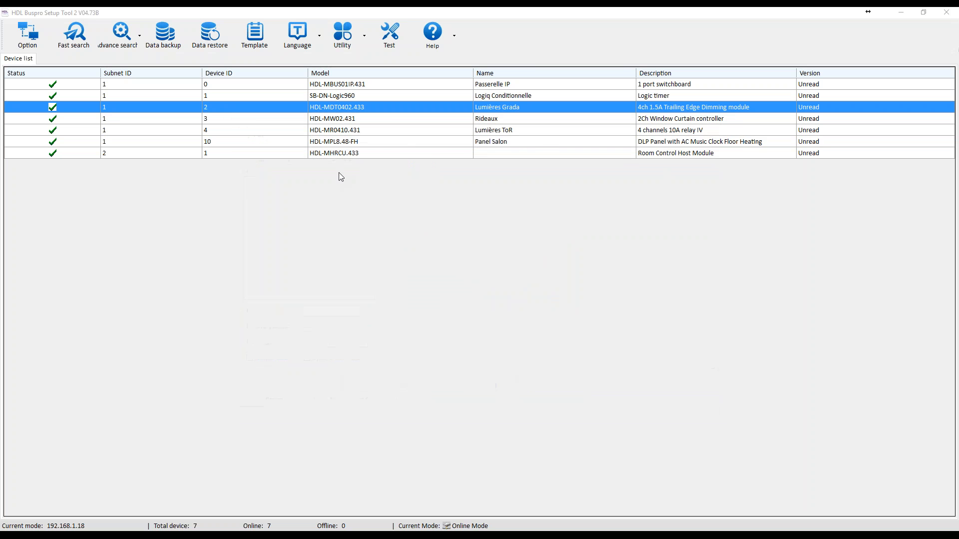
Open the Panel Salon device and display the button list of its PAGE1.
left_click(448, 142)
double_click(448, 144)
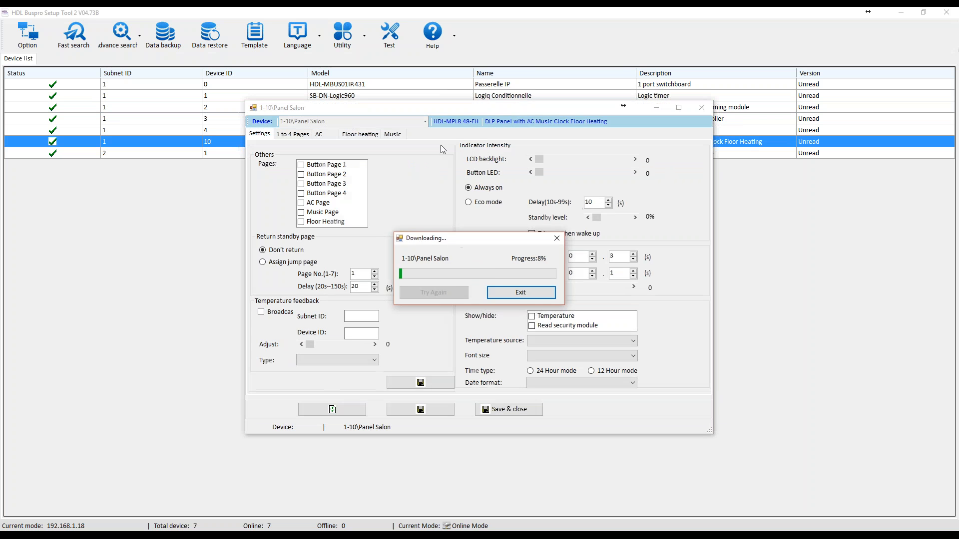
left_click(298, 136)
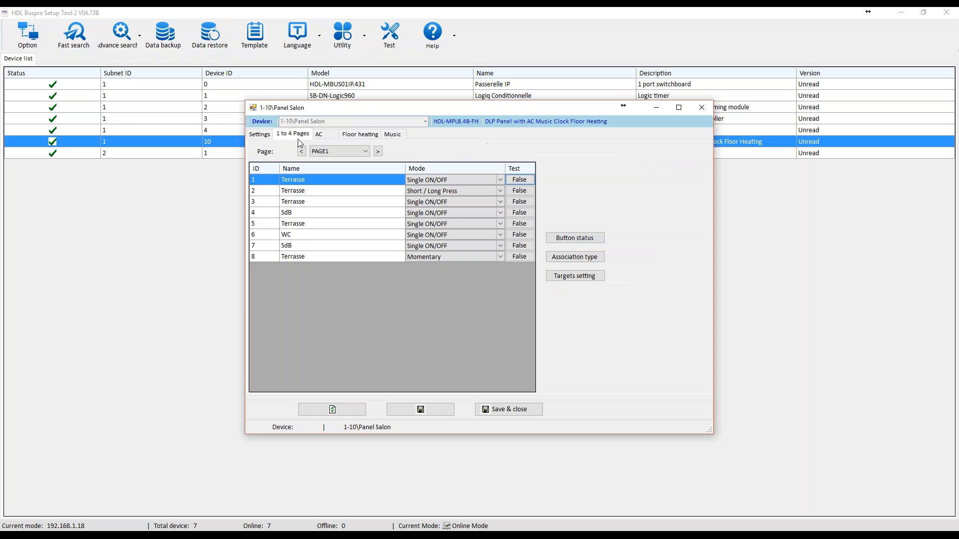
Review the mode options available for button 6 (WC) without changing its mode and close the Panel Salon window.
left_click(295, 236)
left_click(500, 235)
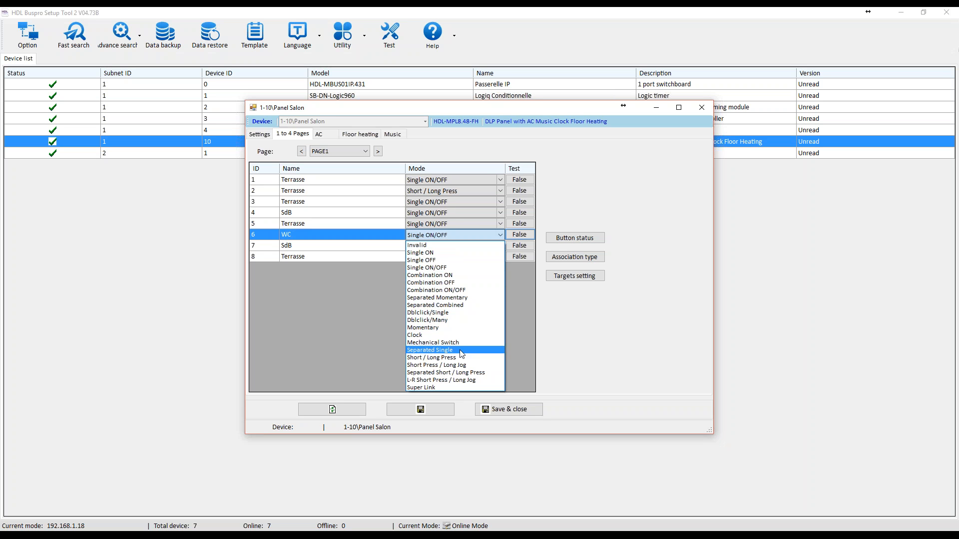
left_click(451, 266)
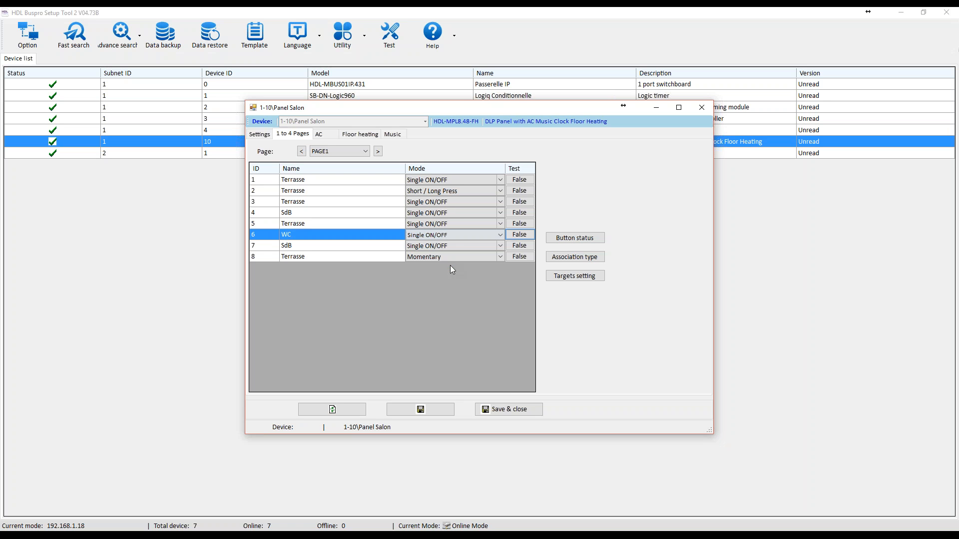
left_click(459, 236)
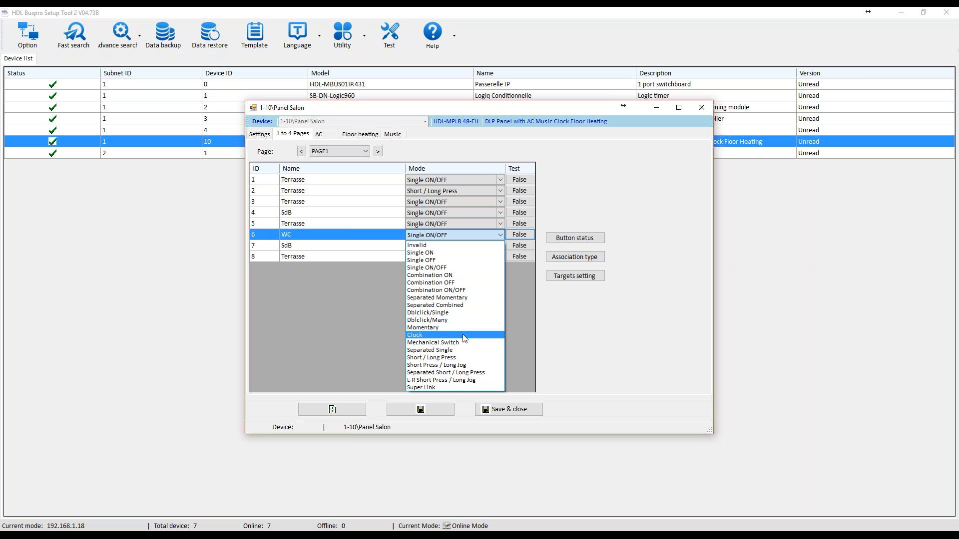
left_click(560, 313)
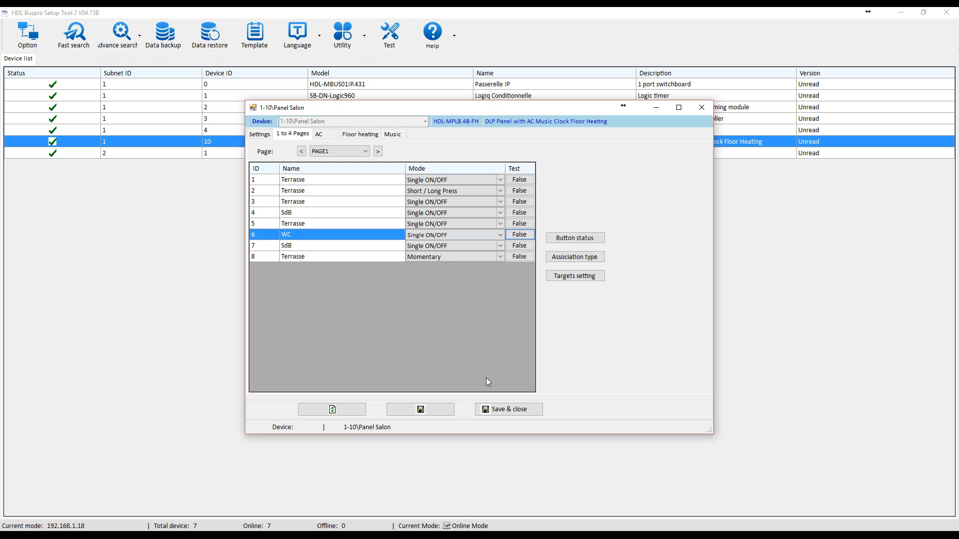
left_click(701, 108)
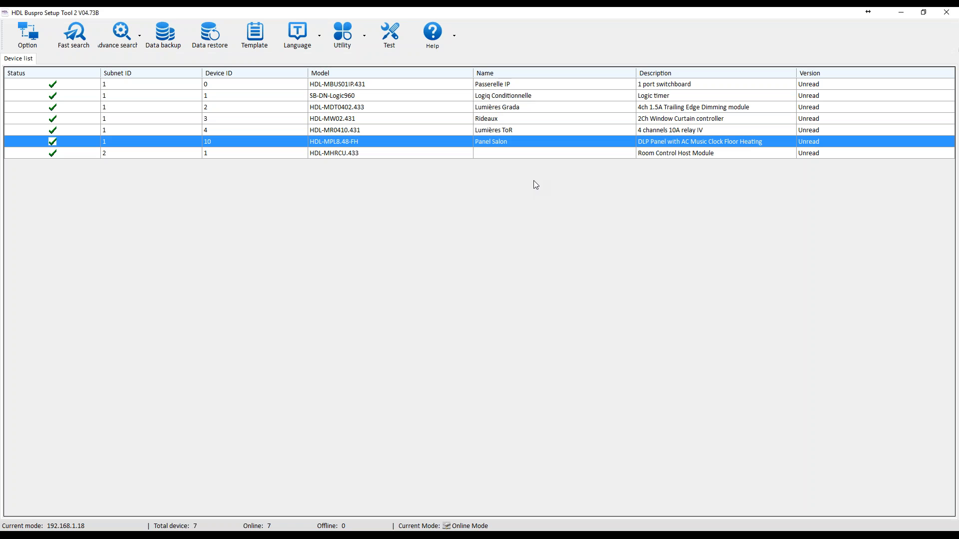
Exit the setup tool, saving the device list to the database, and log in to HDL Buspro Setup tool V10.18.41.27B with the prefilled credentials.
left_click(945, 14)
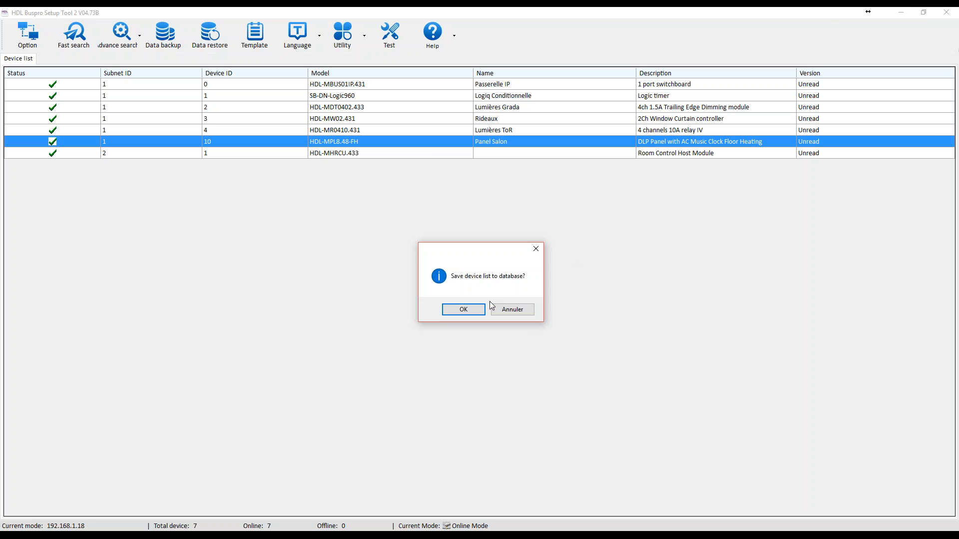
left_click(464, 310)
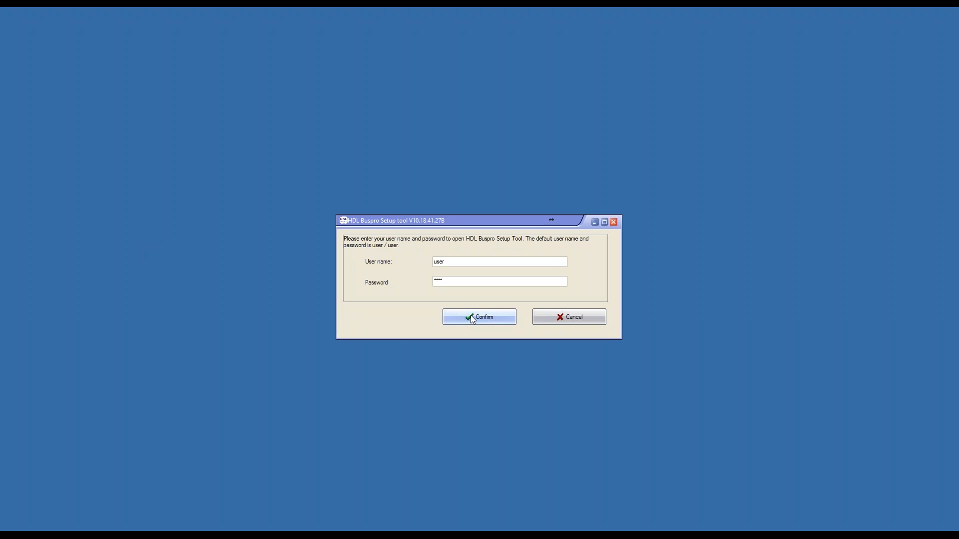
left_click(460, 319)
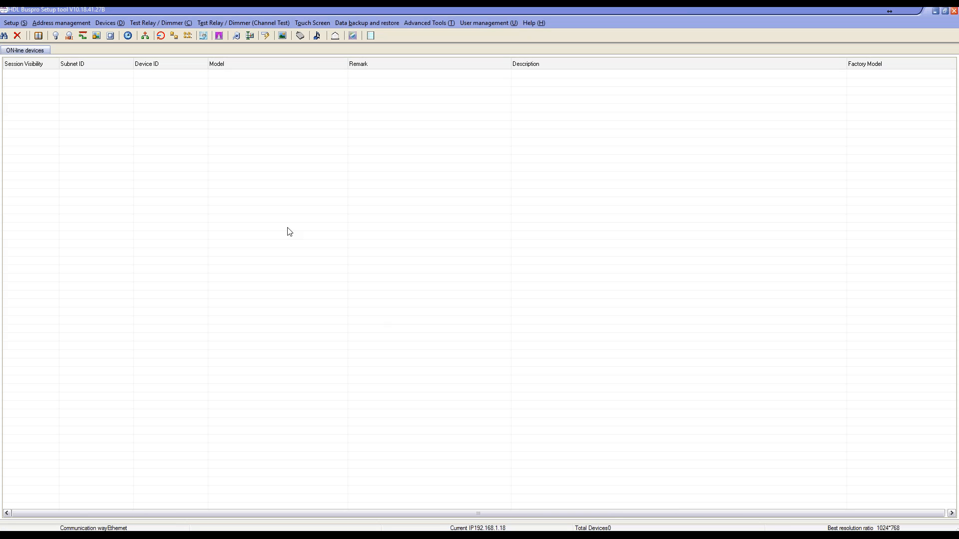
Run a fast search for on-line devices, add all of them to the device list and close the search window.
left_click(5, 37)
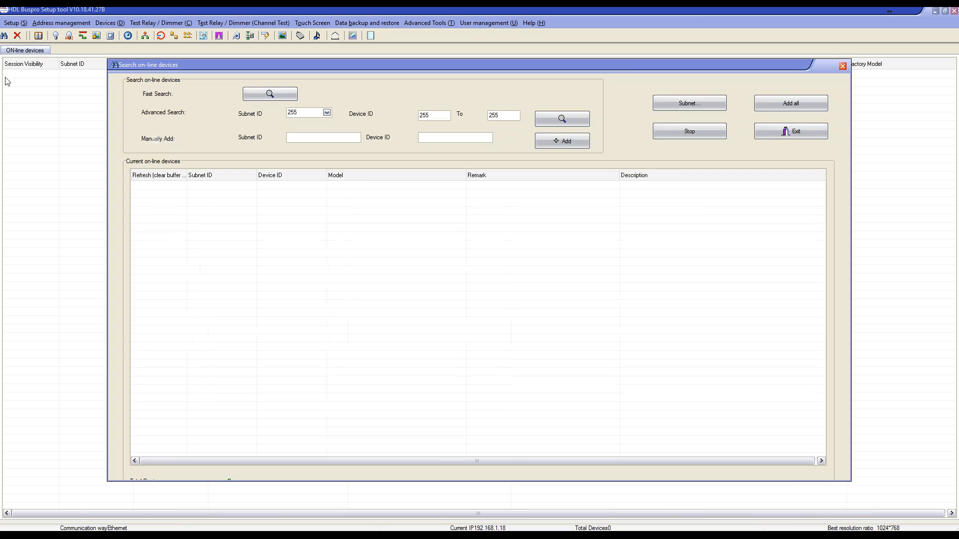
left_click(250, 97)
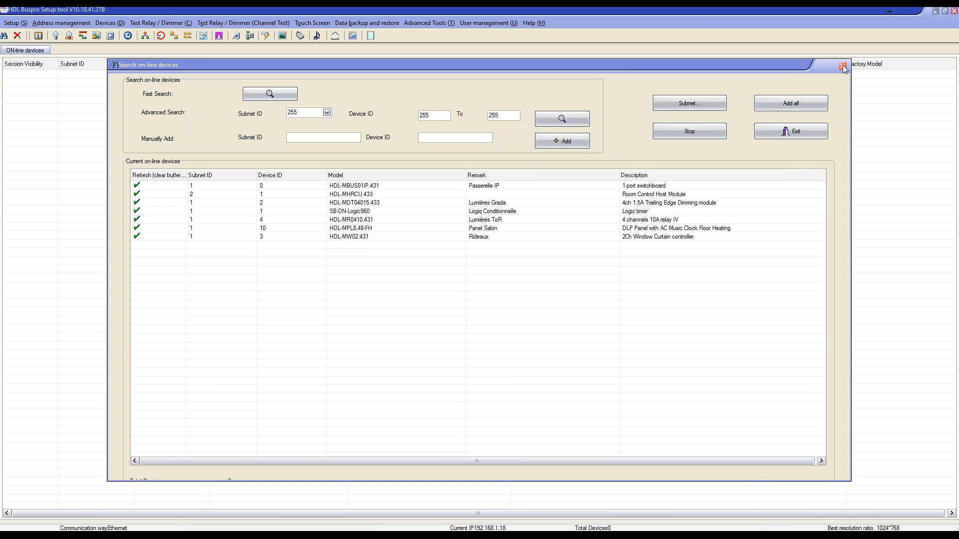
left_click(792, 104)
left_click(842, 66)
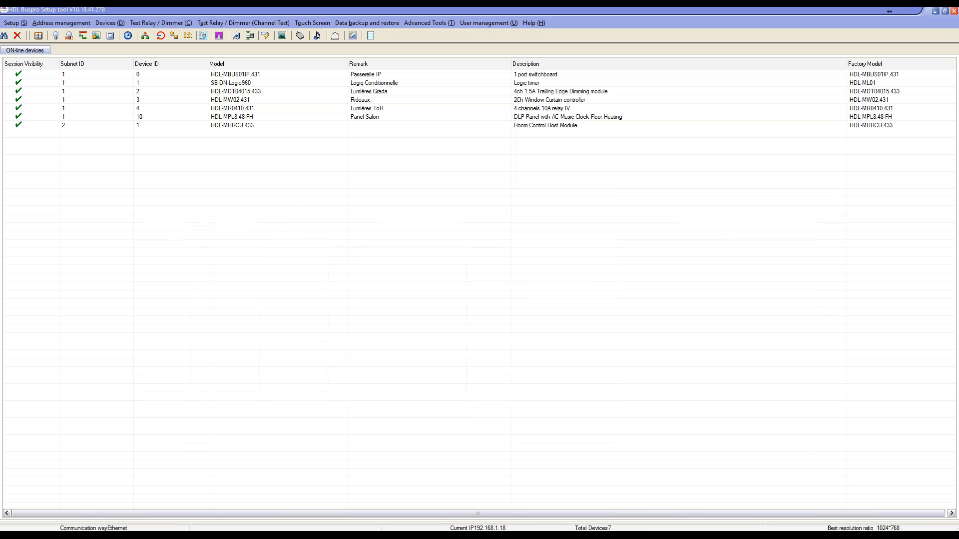
Open the scene settings of the Lumières Grada dimming module and select the Table channel of scene Z1 ON.
left_click(297, 125)
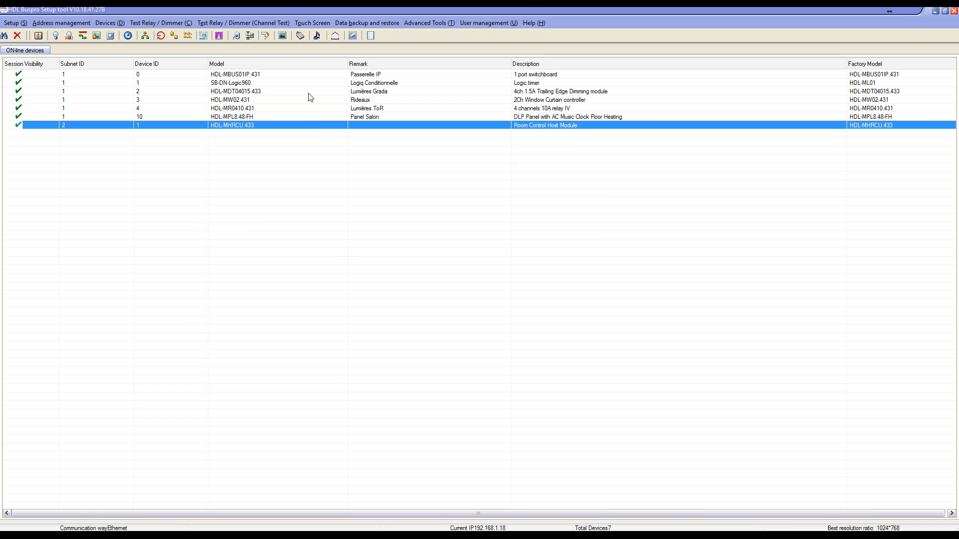
left_click(507, 93)
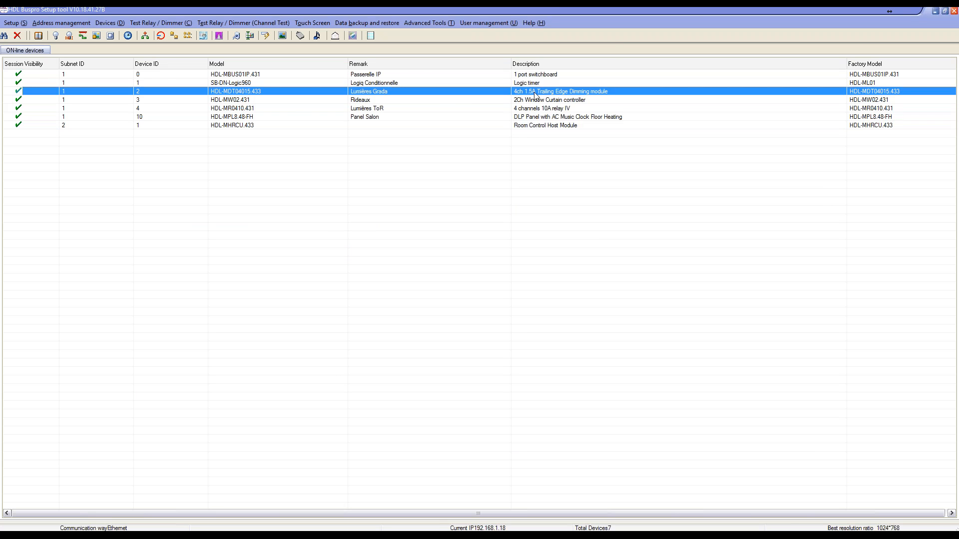
double_click(244, 92)
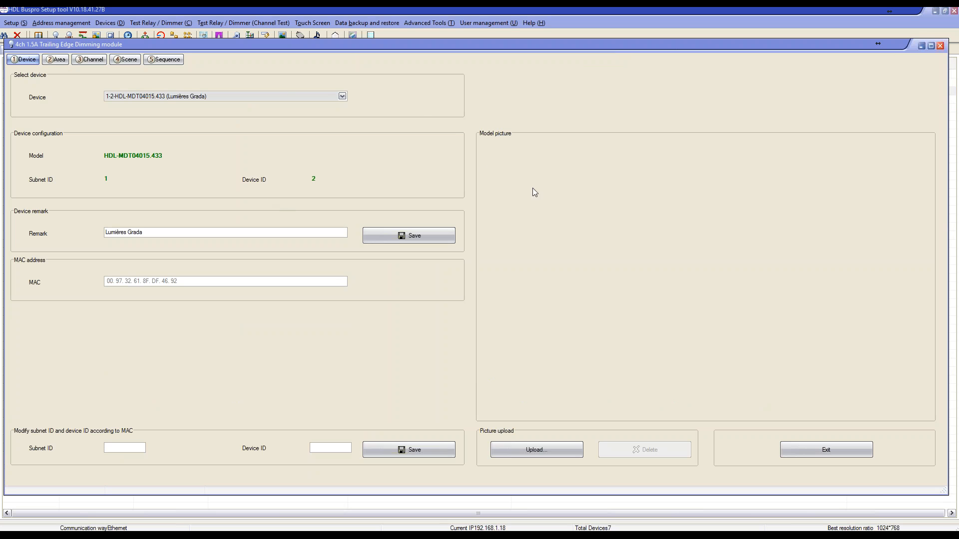
left_click(56, 62)
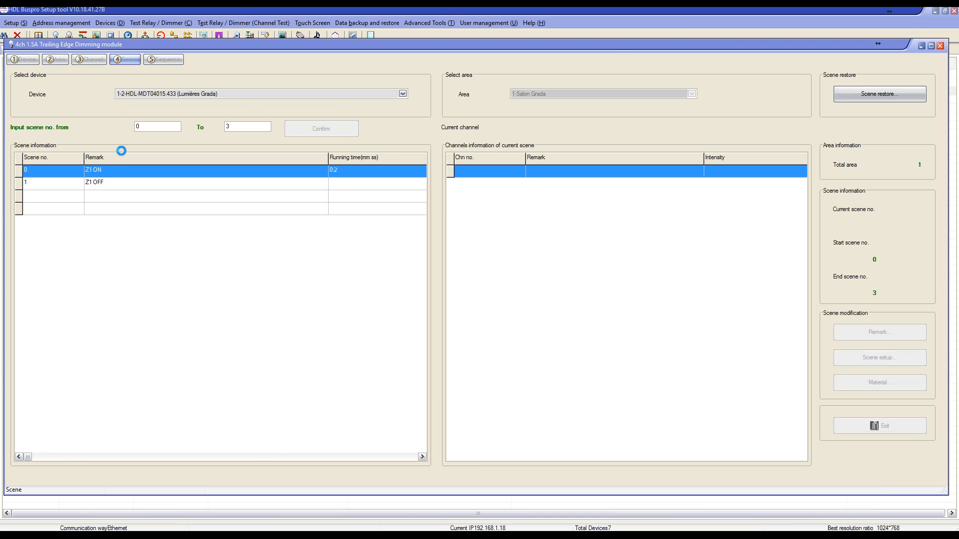
left_click(636, 173)
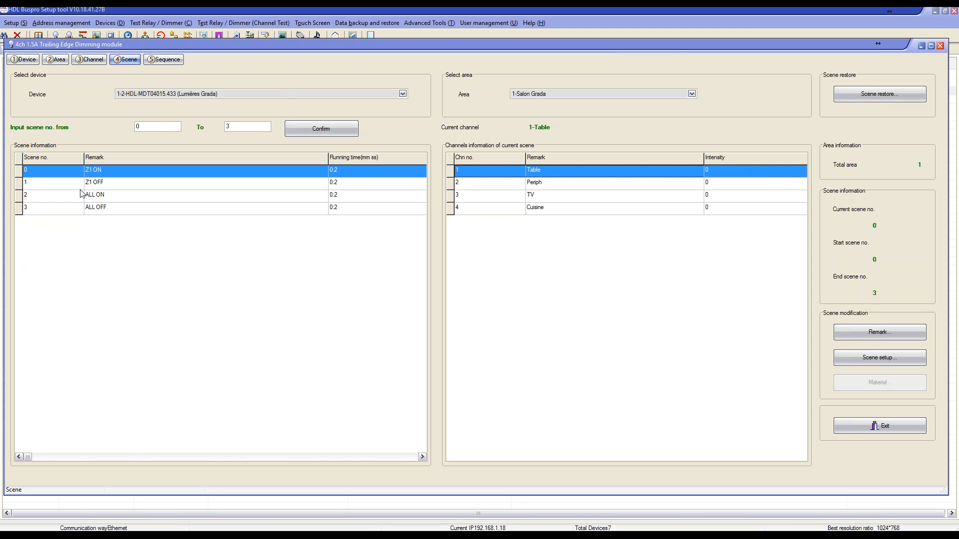
Check the channel intensities of scenes Z1 OFF, ALL ON and ALL OFF, return to Z1 ON and close the dimming module window.
left_click(102, 186)
left_click(103, 192)
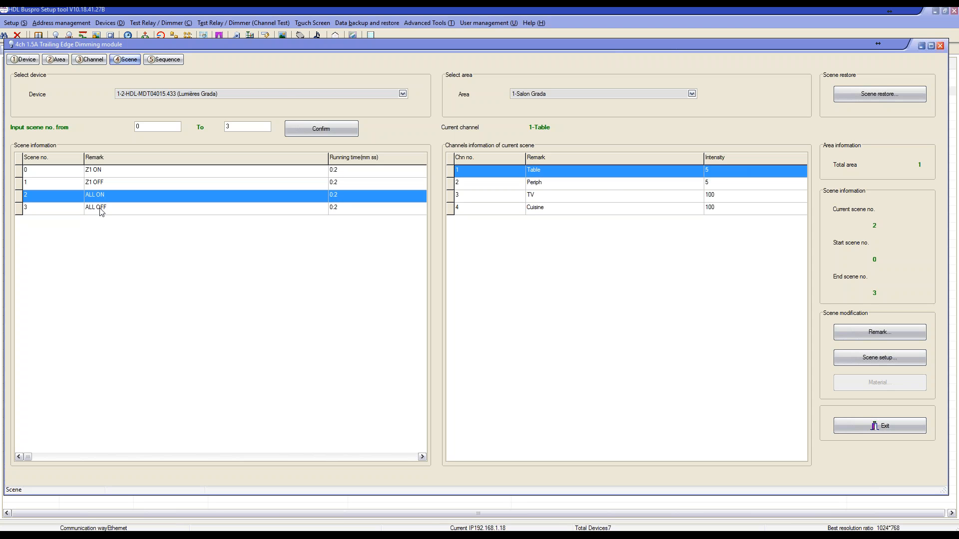
left_click(102, 211)
left_click(99, 173)
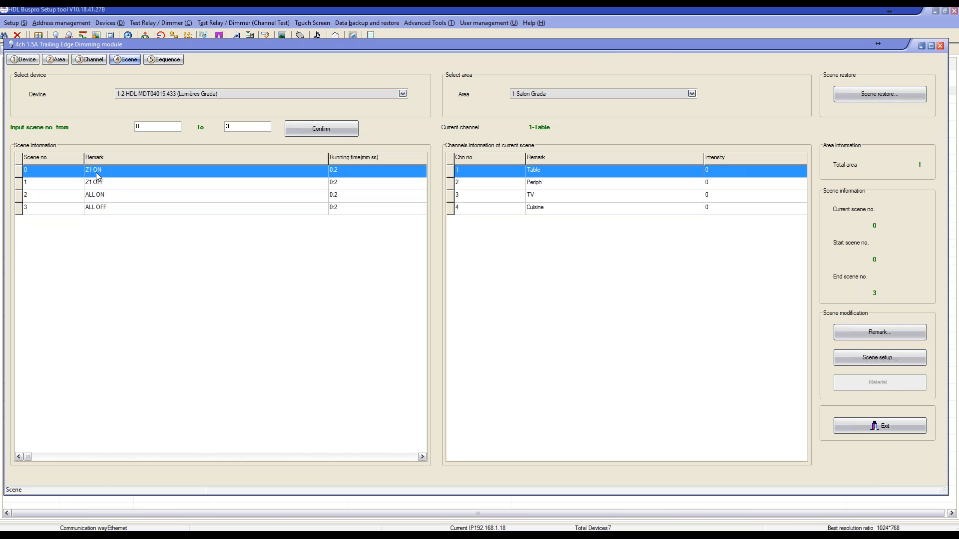
left_click(940, 46)
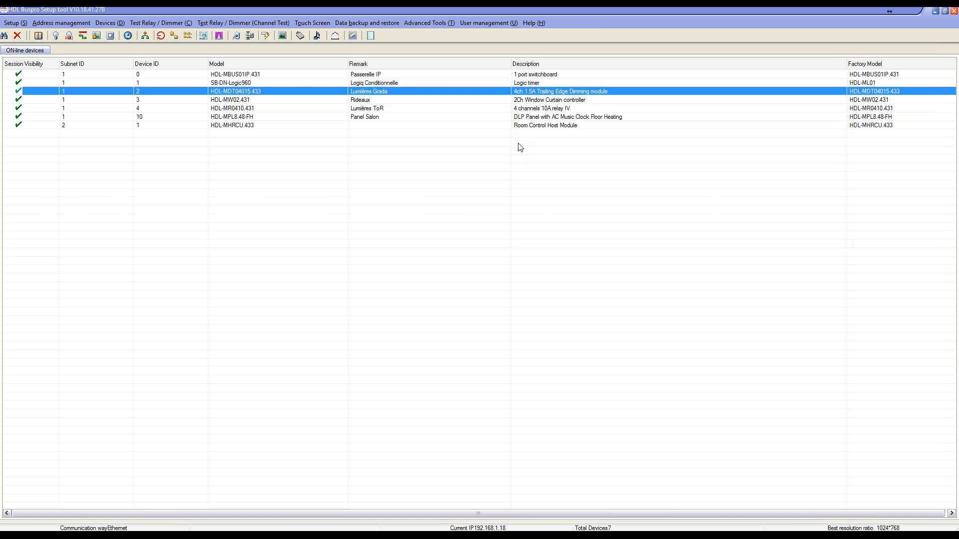
Open the button assignment of Panel Salon and check the functions of button 6 (WC) and button 5 (Terrasse).
left_click(411, 118)
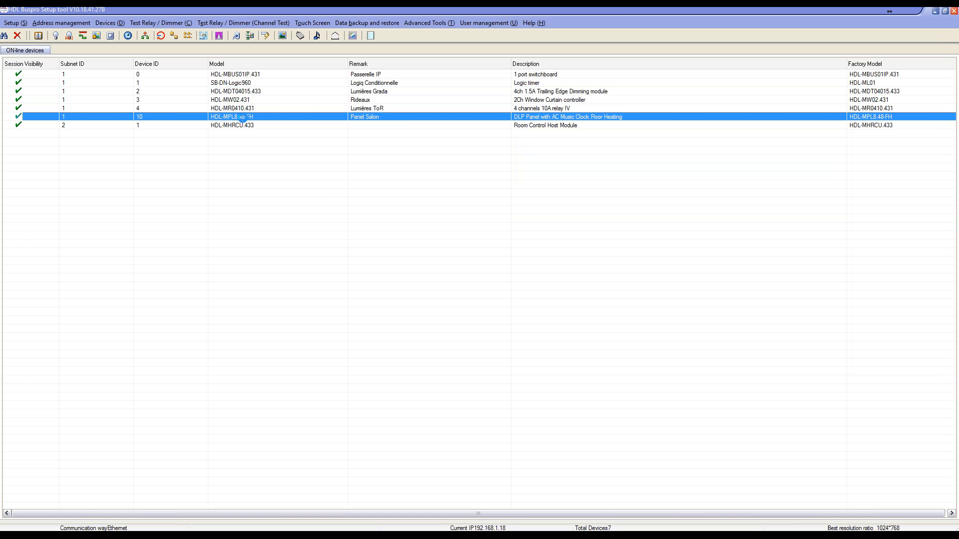
double_click(278, 150)
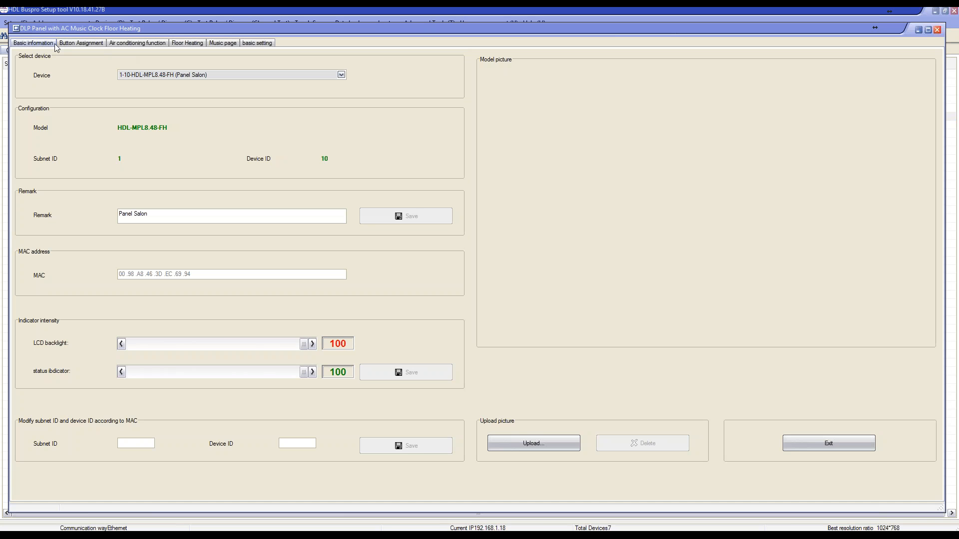
left_click(66, 45)
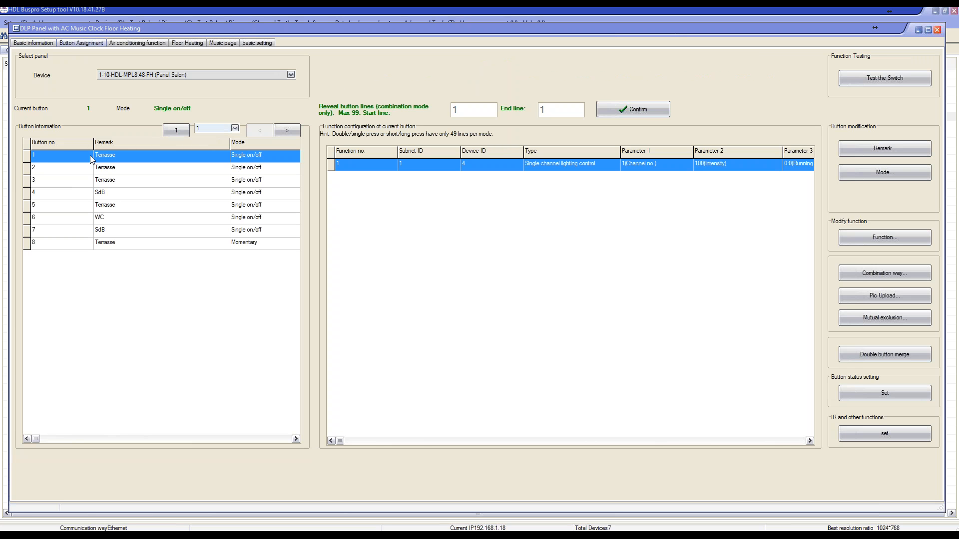
left_click(103, 218)
left_click(186, 209)
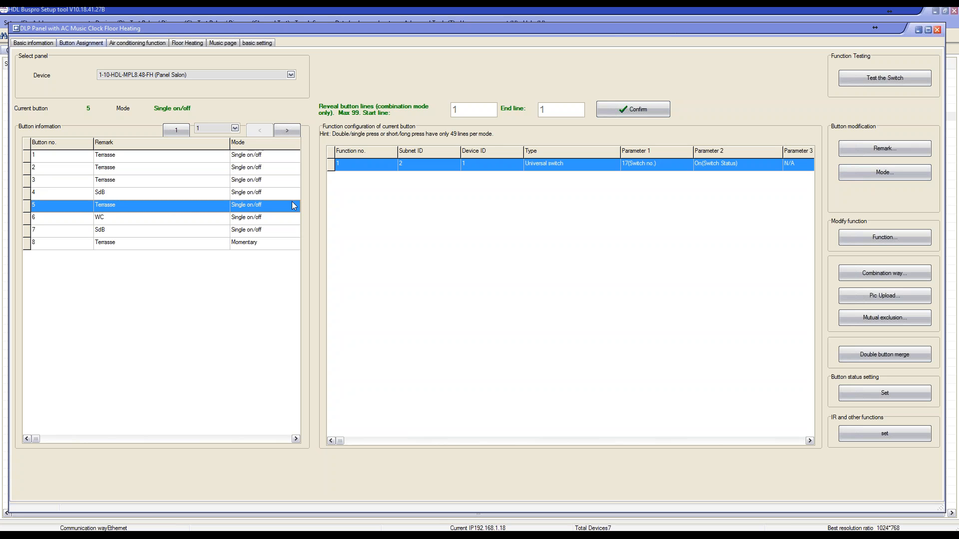
Open the key mode editor for Panel Salon and review the mode options of button 5 without changing it.
left_click(883, 172)
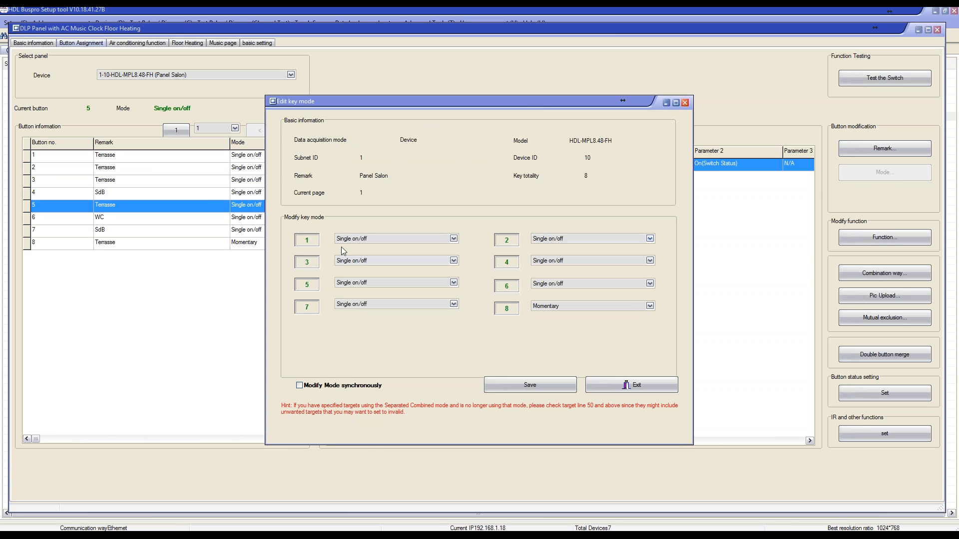
left_click(455, 284)
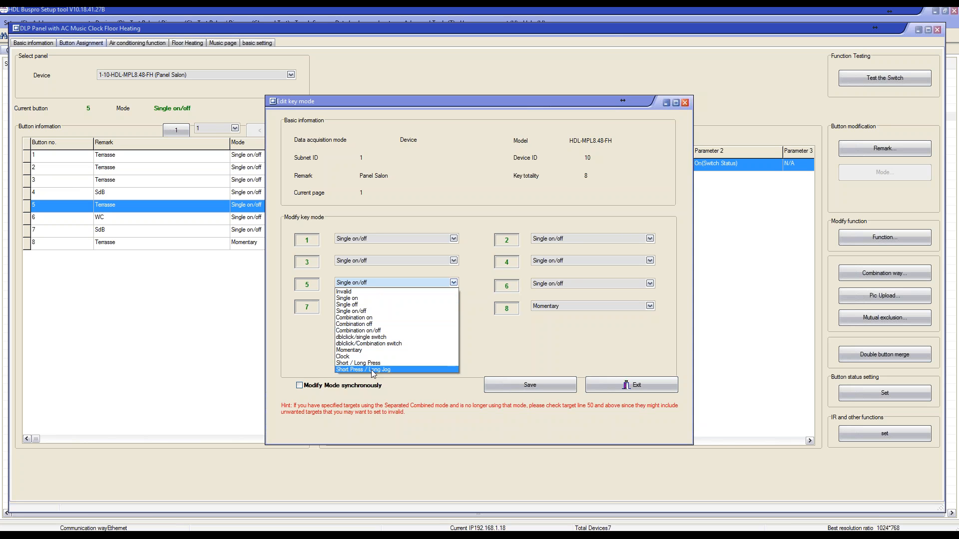
left_click(487, 295)
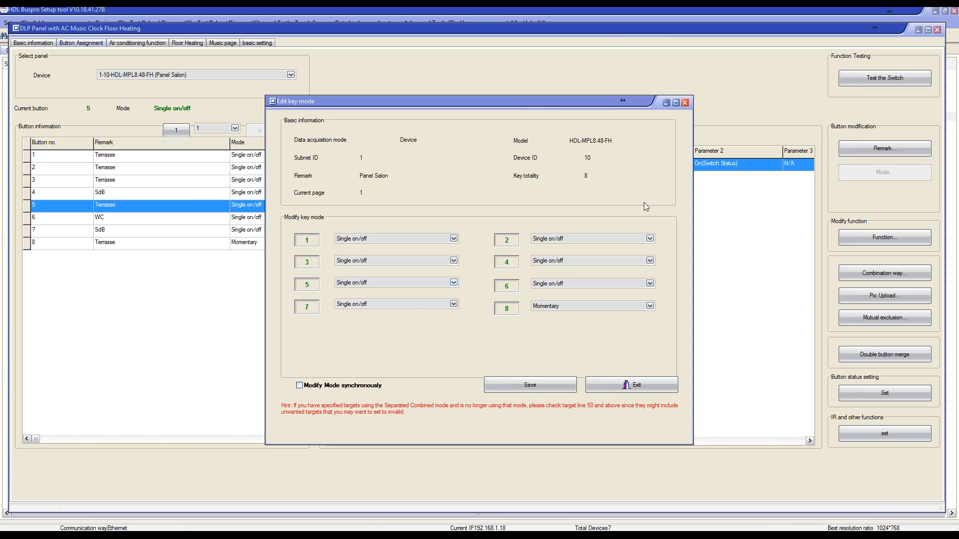
Close the key mode editor, open the function configuration of Panel Salon button 5 and change its function type to Scene.
left_click(686, 102)
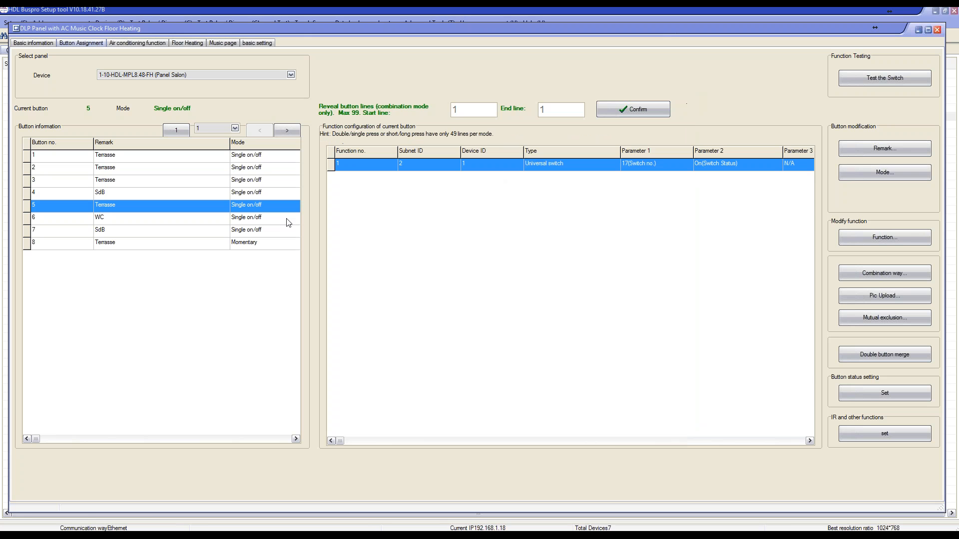
left_click(483, 165)
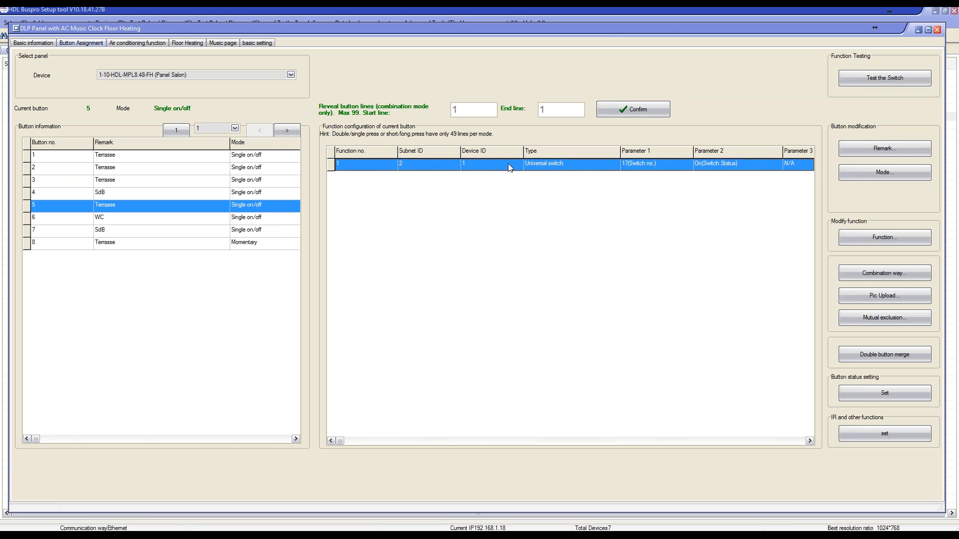
left_click(372, 169)
double_click(433, 164)
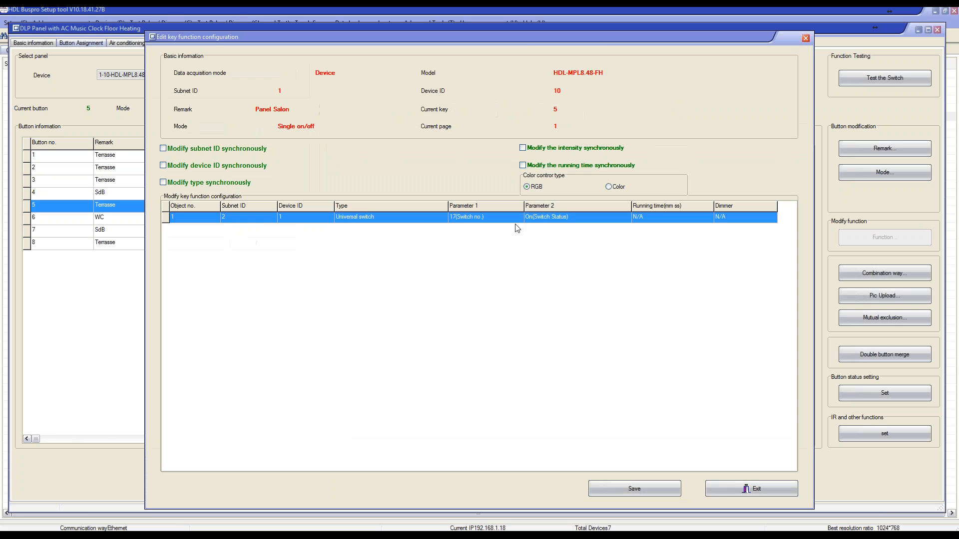
left_click(425, 219)
left_click(441, 217)
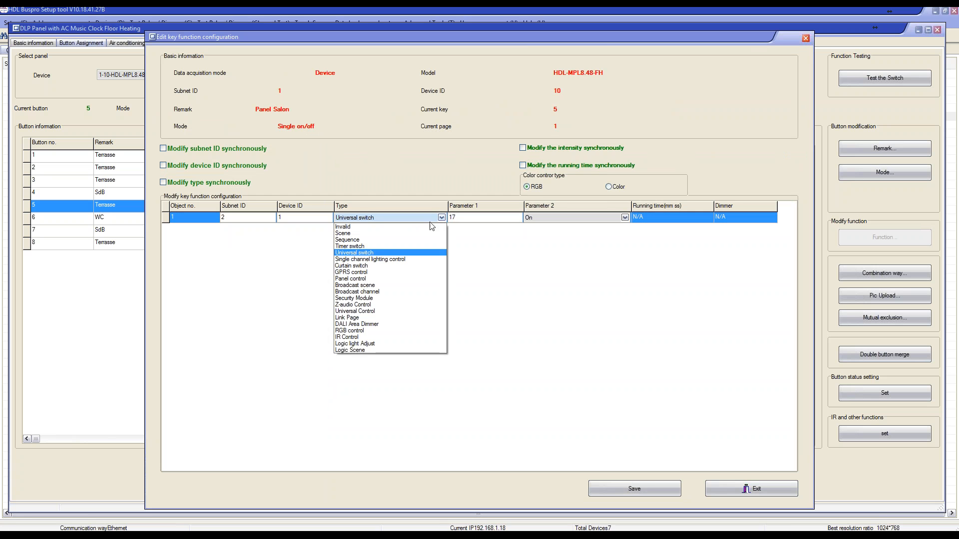
left_click(382, 233)
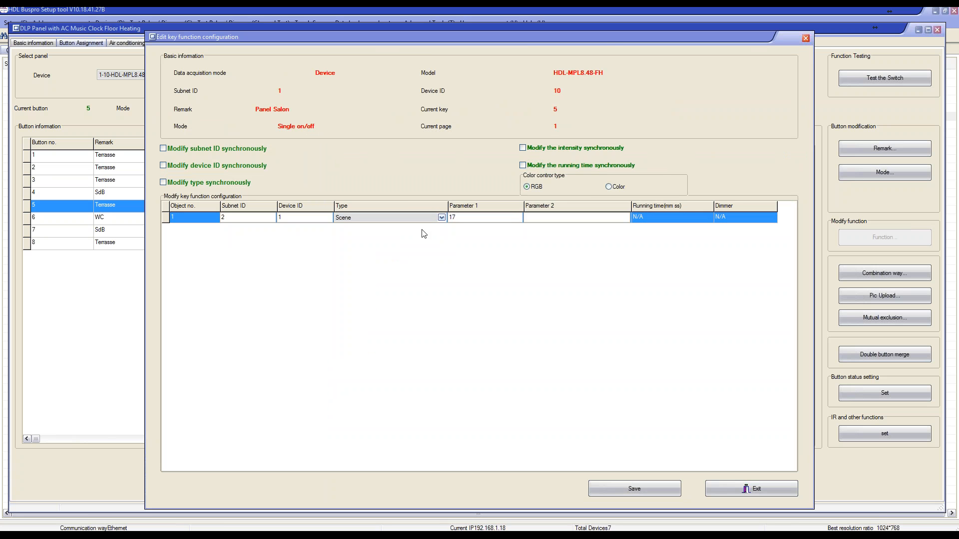
Target button 5's scene function at area 1, subnet ID 1 and device ID 2, and save the configuration.
left_click_drag(465, 217, 444, 218)
type("1")
double_click(223, 218)
type("1")
left_click(290, 218)
key("Tab")
key("Tab")
left_click(649, 488)
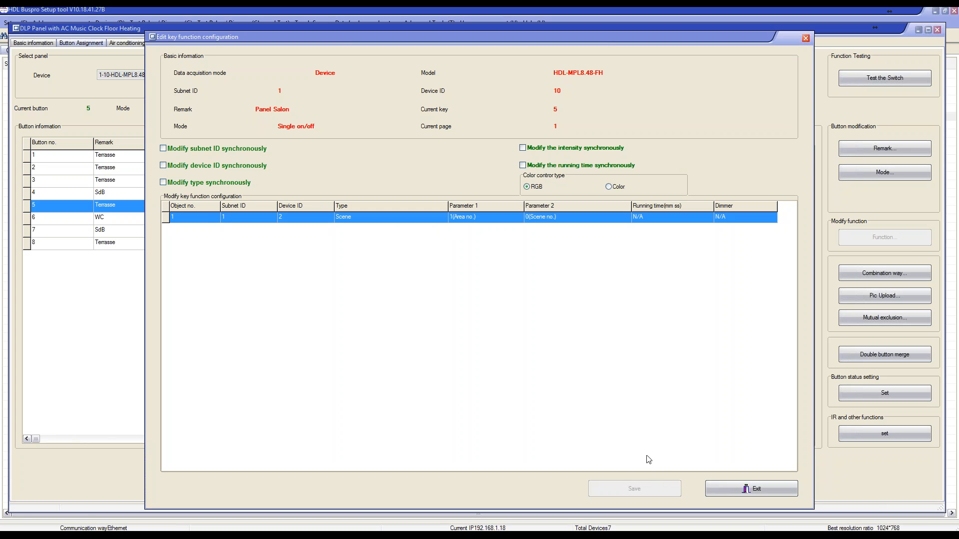
Set the scene number of button 5's function to 1, save it and close the function configuration.
left_click(552, 220)
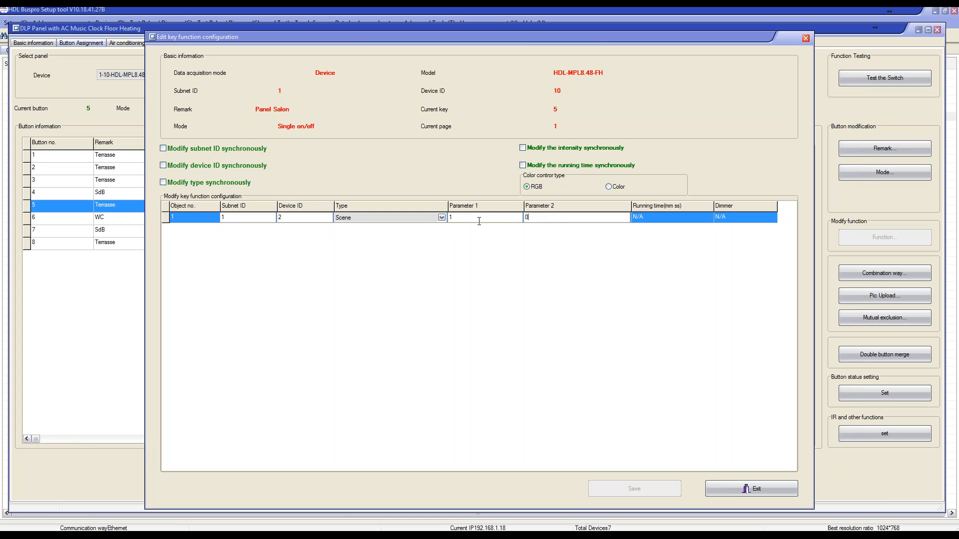
key("Tab")
left_click(533, 218)
double_click(534, 219)
type("1")
left_click(643, 483)
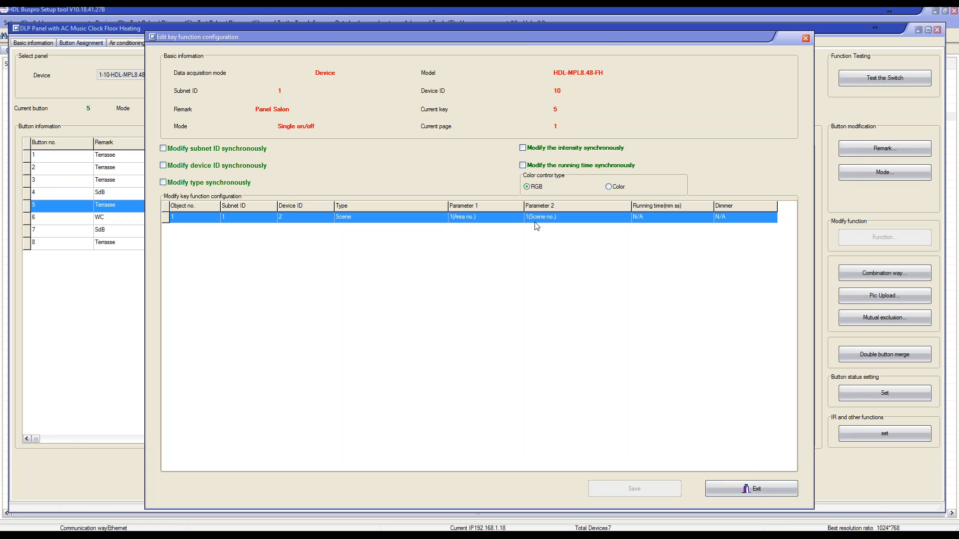
left_click(752, 489)
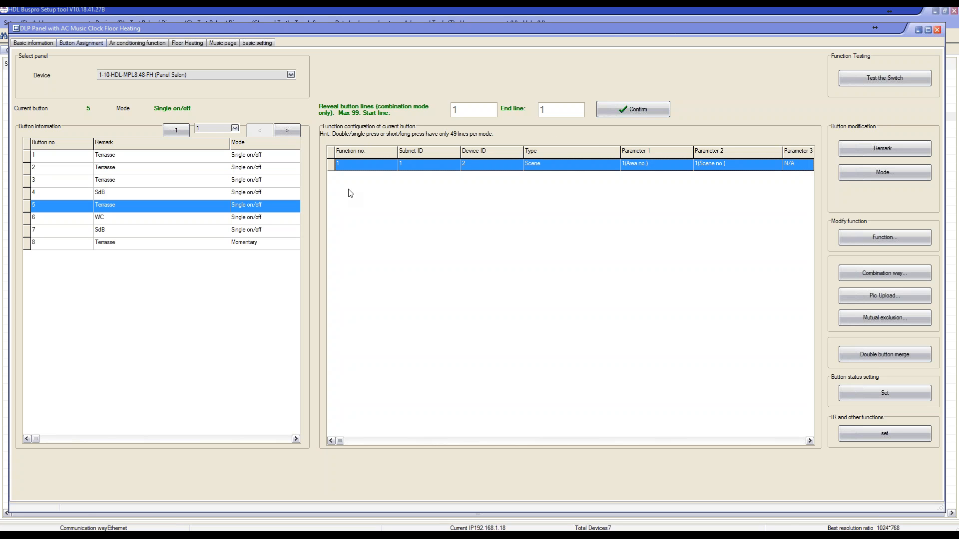
Change the key mode of button 5 to Combination on/off, save it and close the mode editor.
left_click(249, 207)
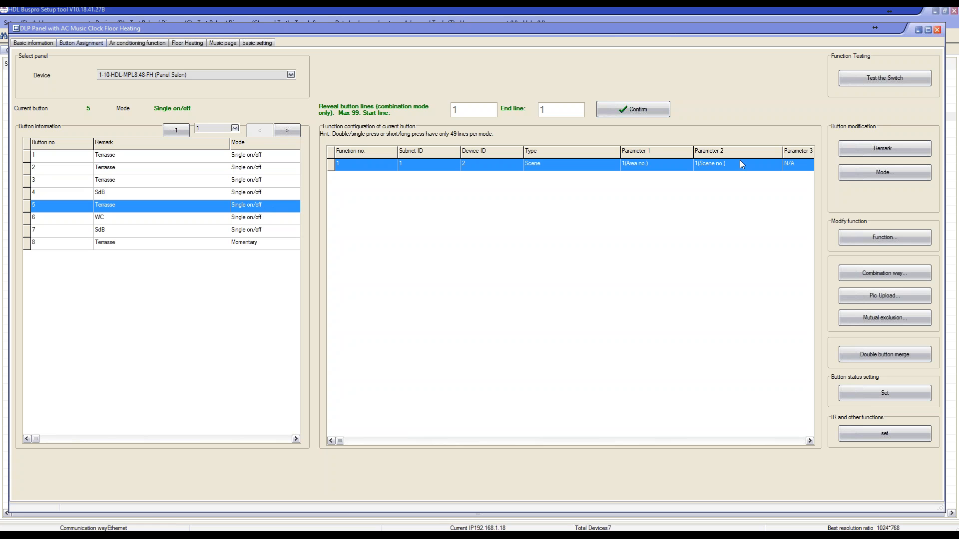
left_click(894, 172)
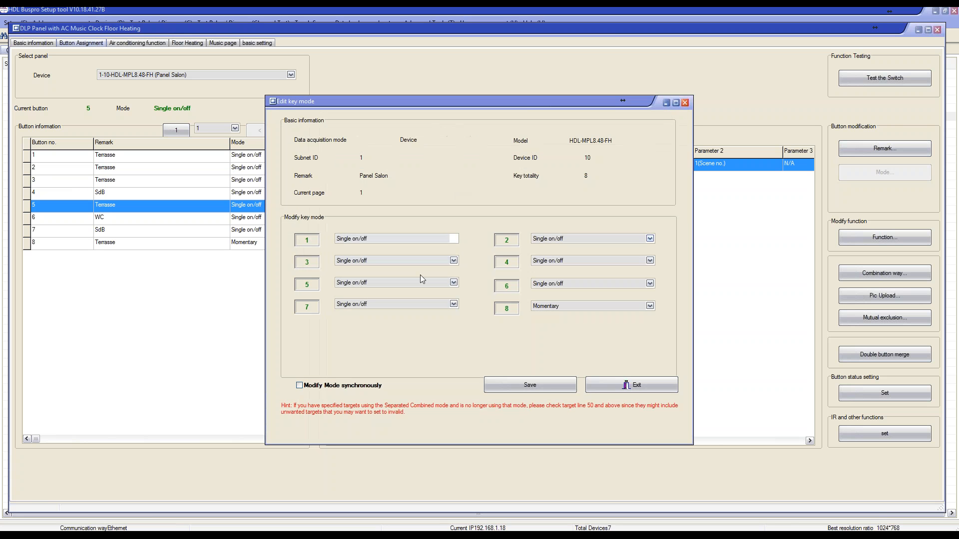
left_click(449, 282)
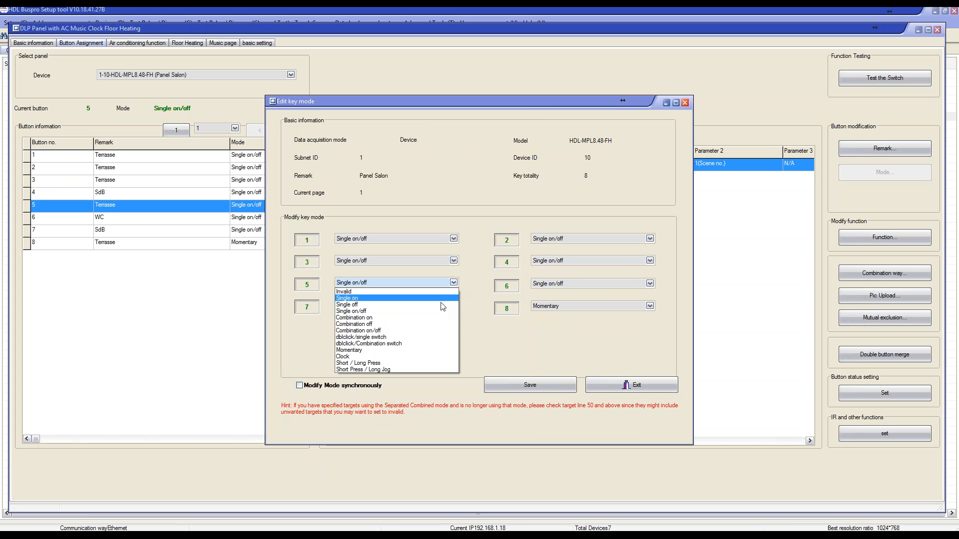
left_click(418, 331)
left_click(532, 388)
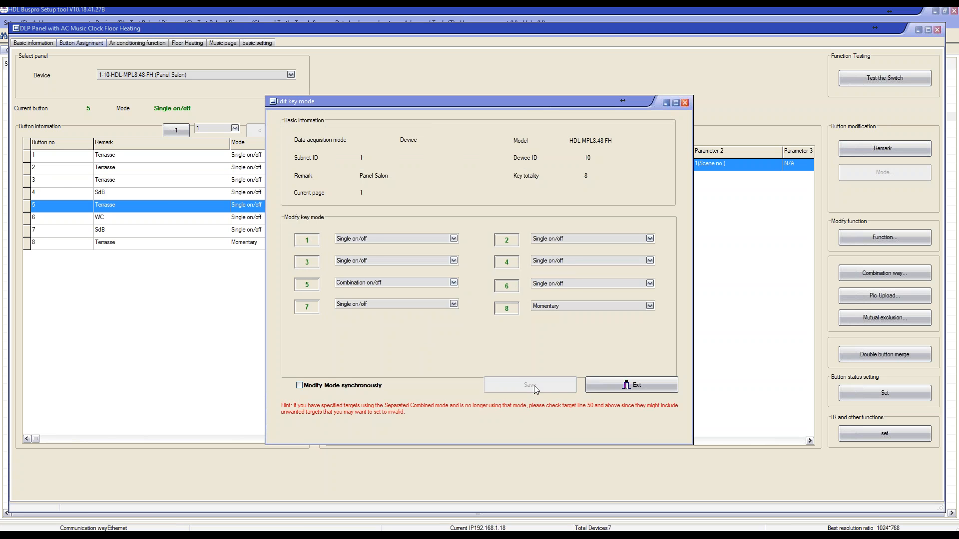
left_click(619, 385)
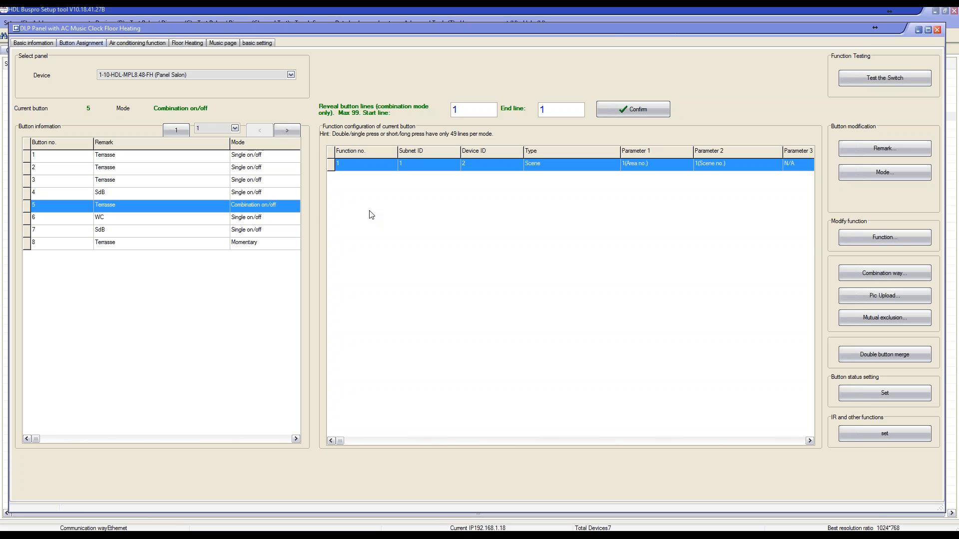
Reveal function lines 1 to 2 of button 5 and select the second line.
left_click_drag(552, 108, 510, 116)
type("2")
left_click(616, 109)
left_click(359, 179)
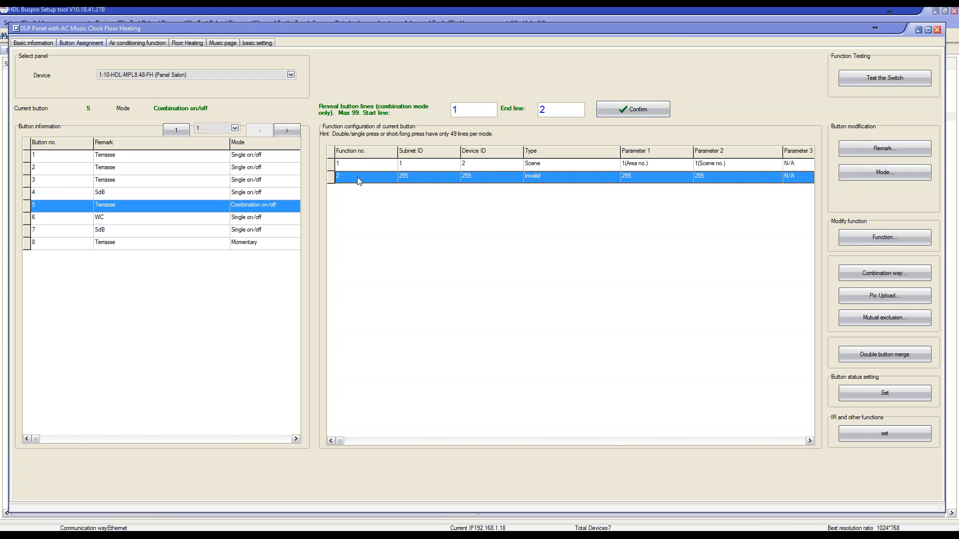
Configure button 5's second function with subnet ID 1, device ID 4 and type Universal switch.
double_click(414, 175)
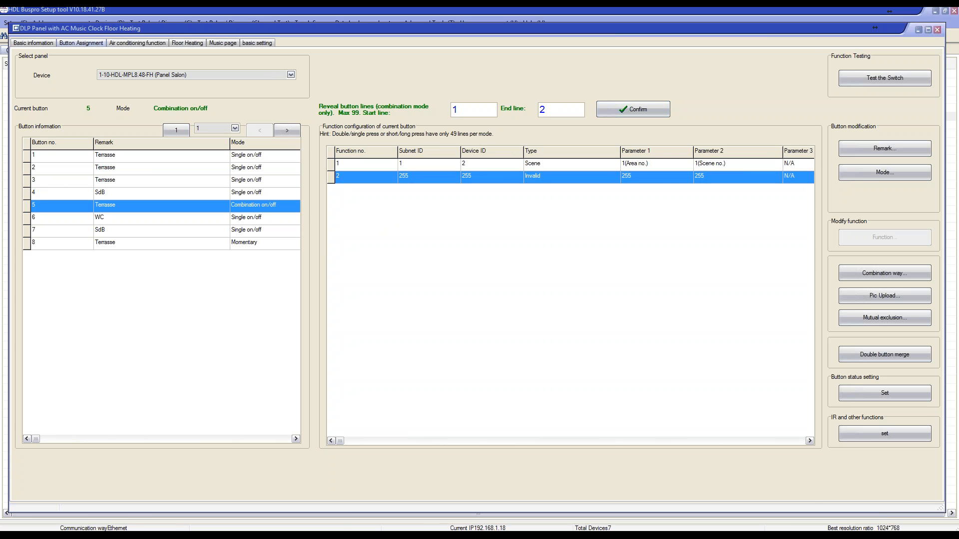
left_click(244, 228)
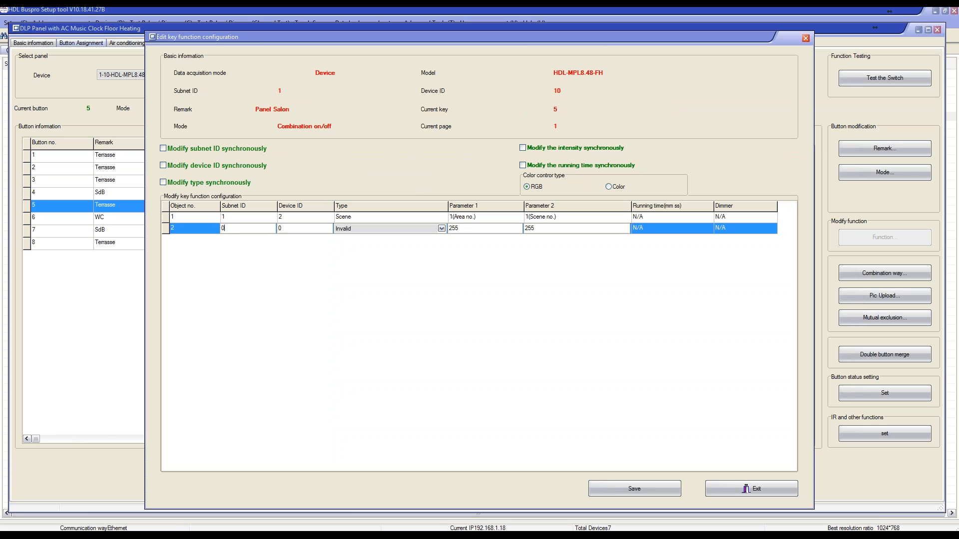
key("Tab")
left_click_drag(289, 230, 262, 229)
type("4")
left_click(365, 229)
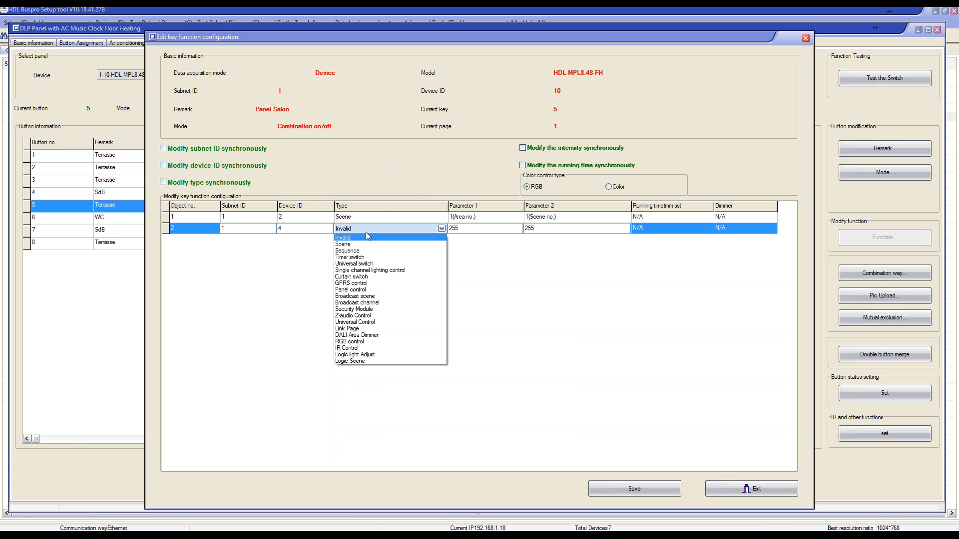
left_click(383, 264)
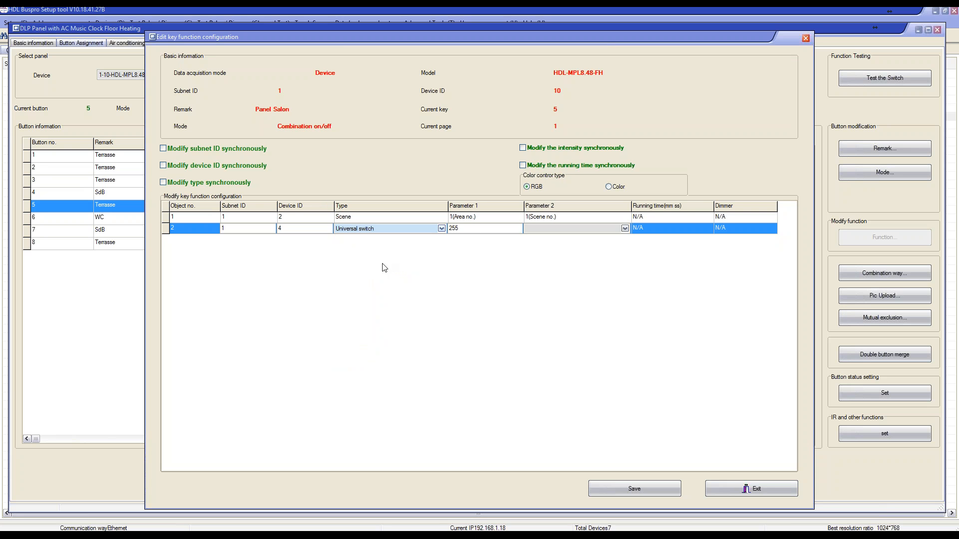
Set the second function to switch number 1 with status On, save it and close the function configuration.
double_click(476, 230)
type("1")
left_click(546, 230)
left_click(545, 244)
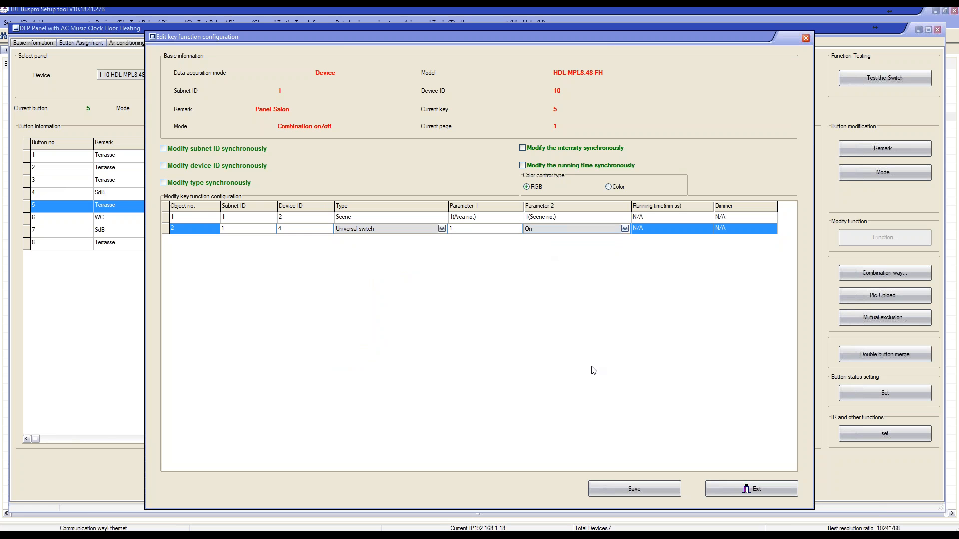
left_click(635, 490)
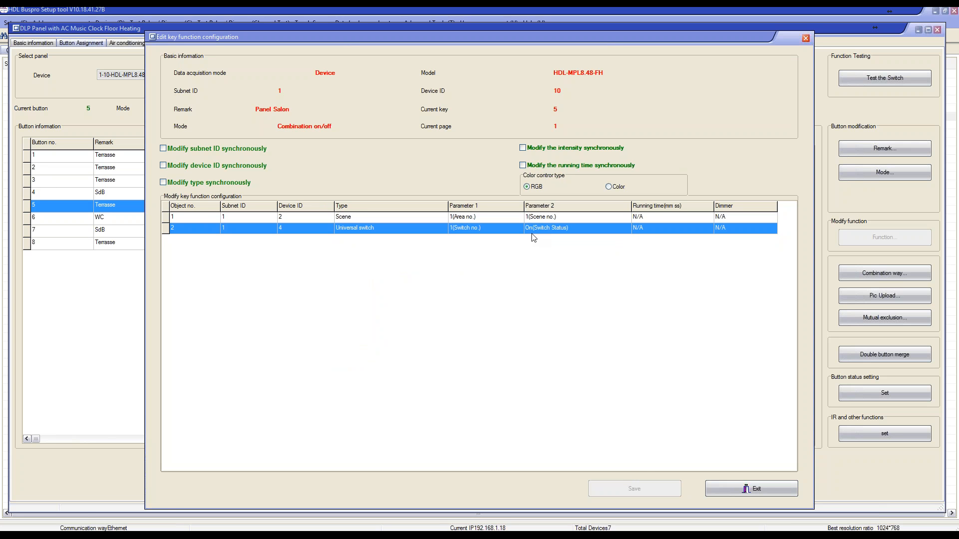
left_click(780, 492)
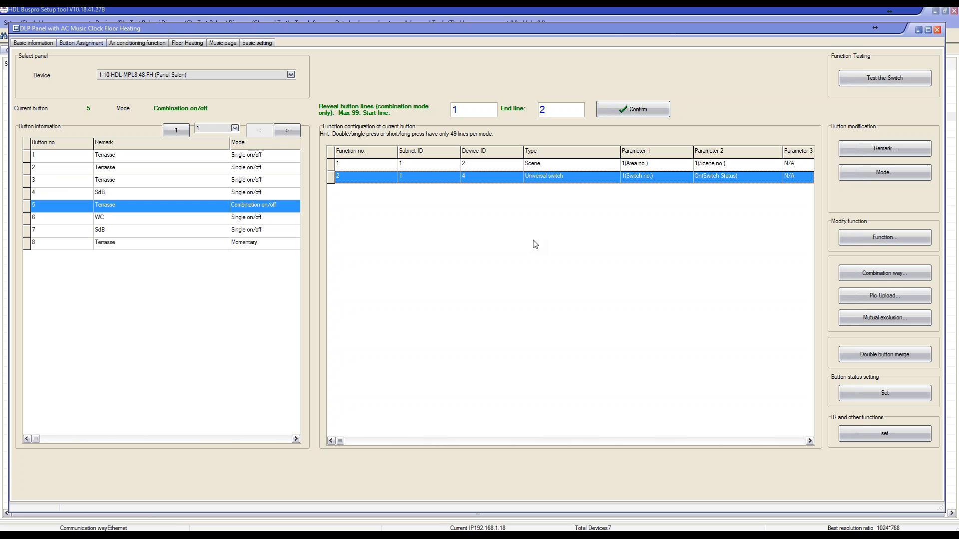
Extend the revealed function lines of button 5 to end line 20.
left_click_drag(554, 114, 529, 115)
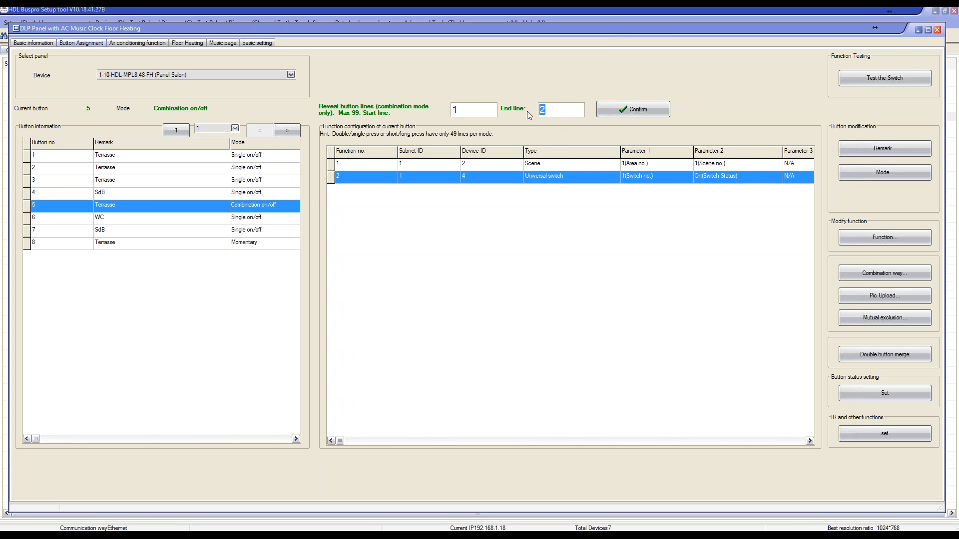
type("20")
left_click(648, 113)
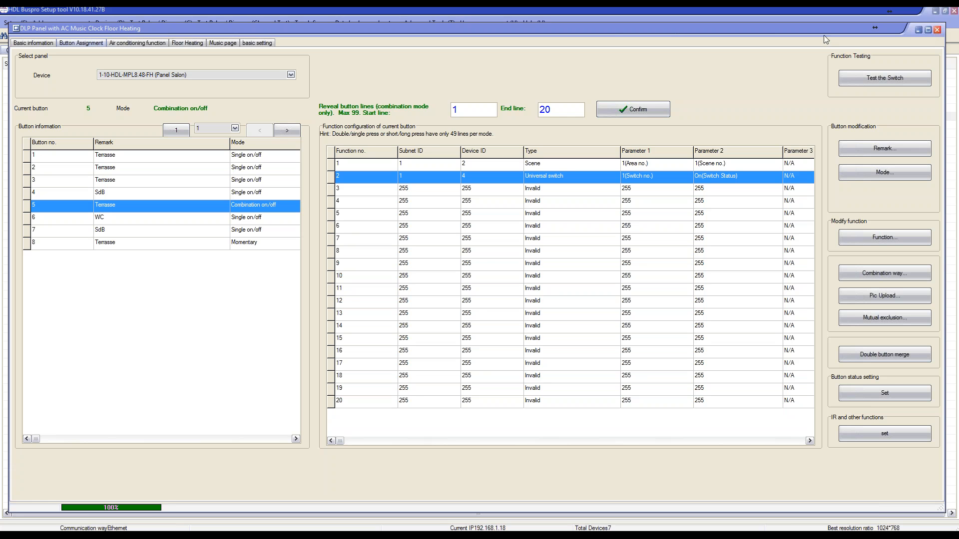
Close the Panel Salon window and exit HDL Buspro Setup tool V10.18.41.27B.
left_click_drag(770, 28, 773, 26)
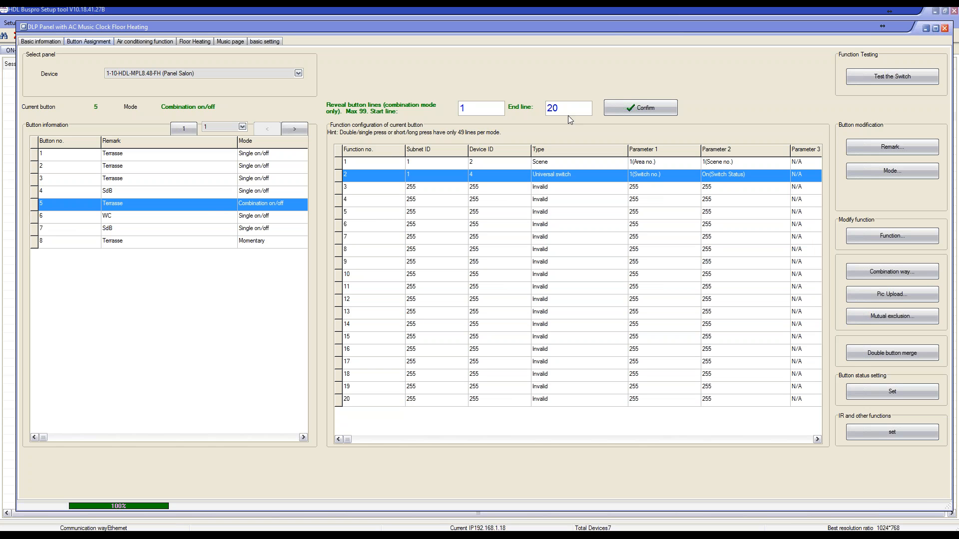
left_click(945, 28)
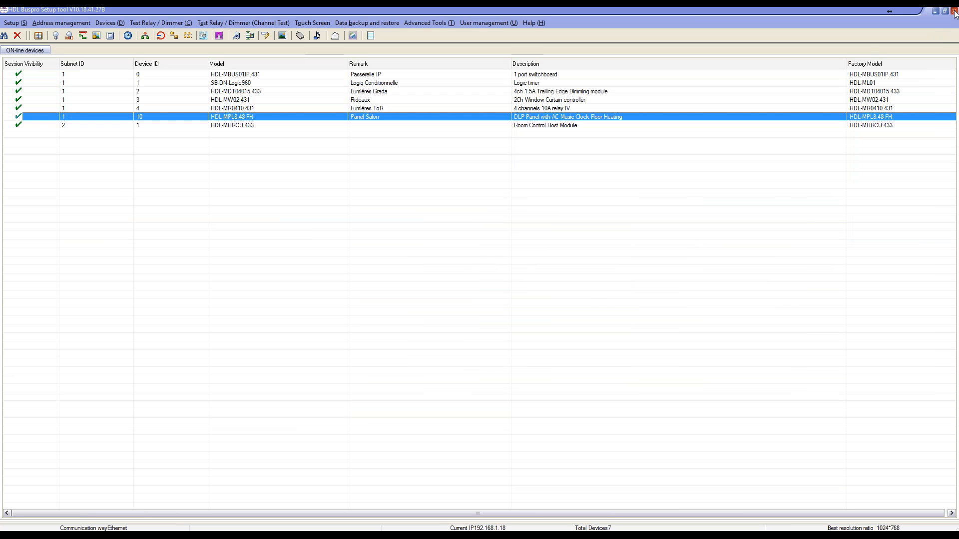
left_click(955, 14)
left_click(462, 314)
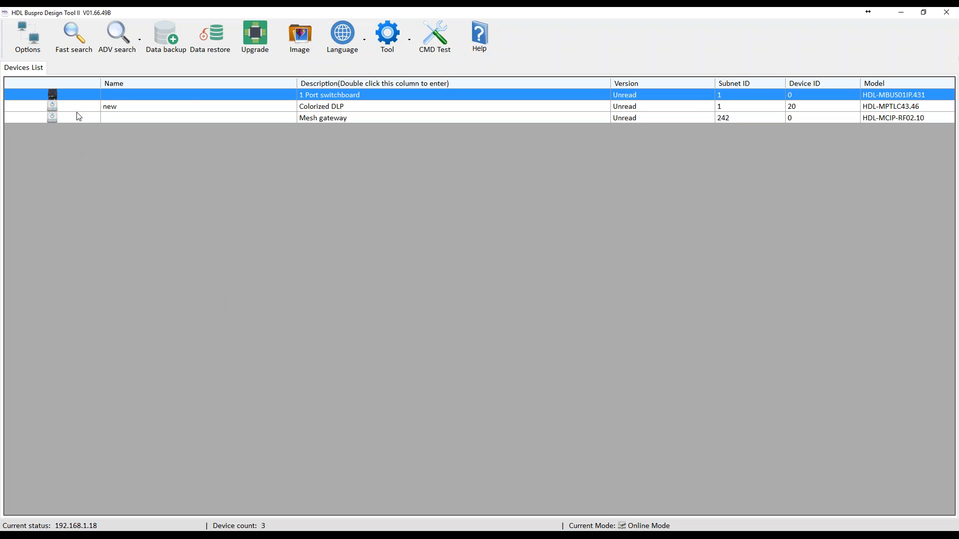
In HDL Buspro Design Tool II, delete all listed devices and run a fast search to rebuild the list.
right_click(97, 96)
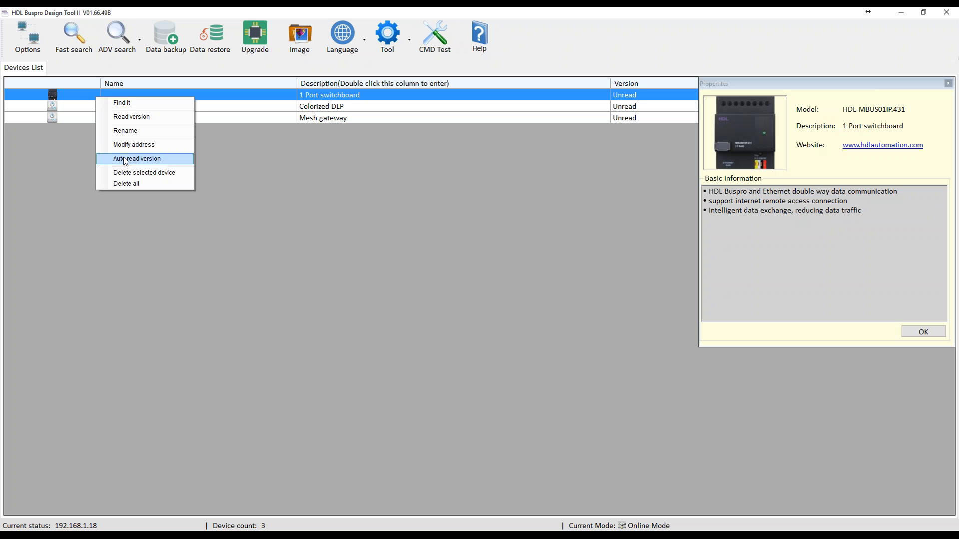
left_click(130, 183)
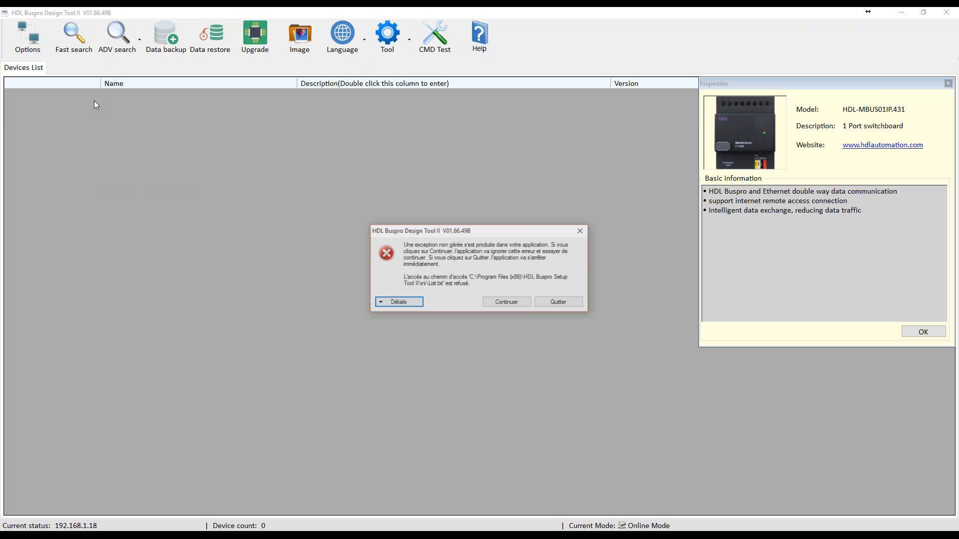
left_click(487, 302)
left_click(922, 332)
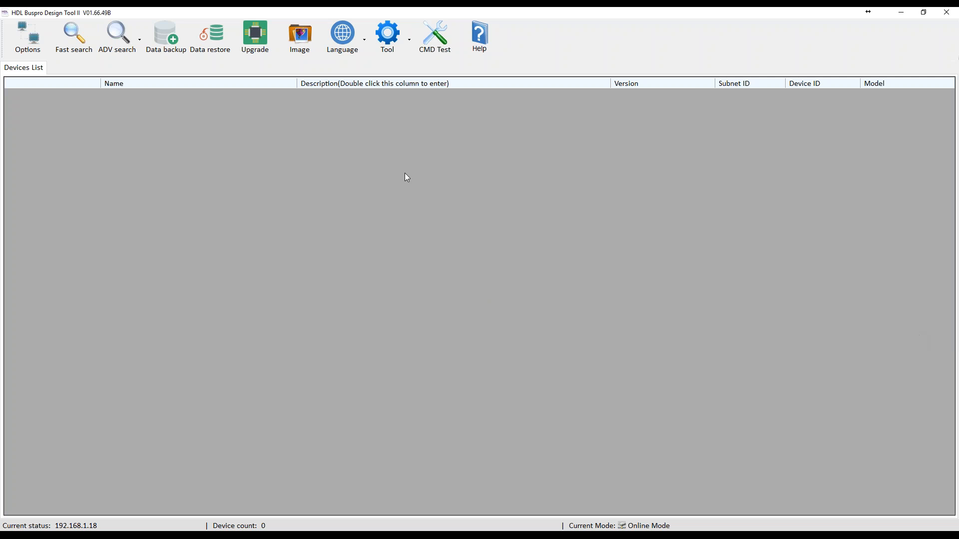
left_click(75, 56)
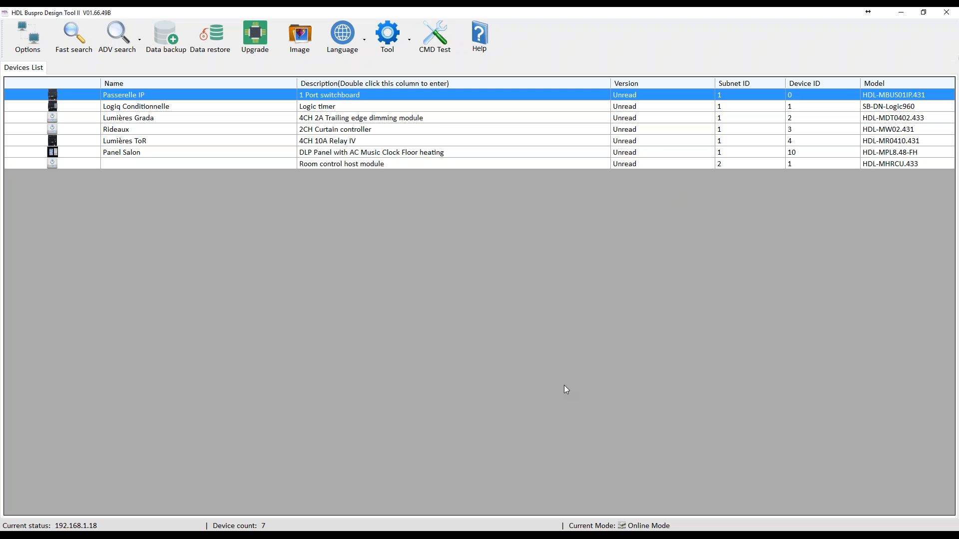
Open the Room control host module to view its settings, then close it and exit Design Tool II.
left_click(319, 165)
double_click(320, 166)
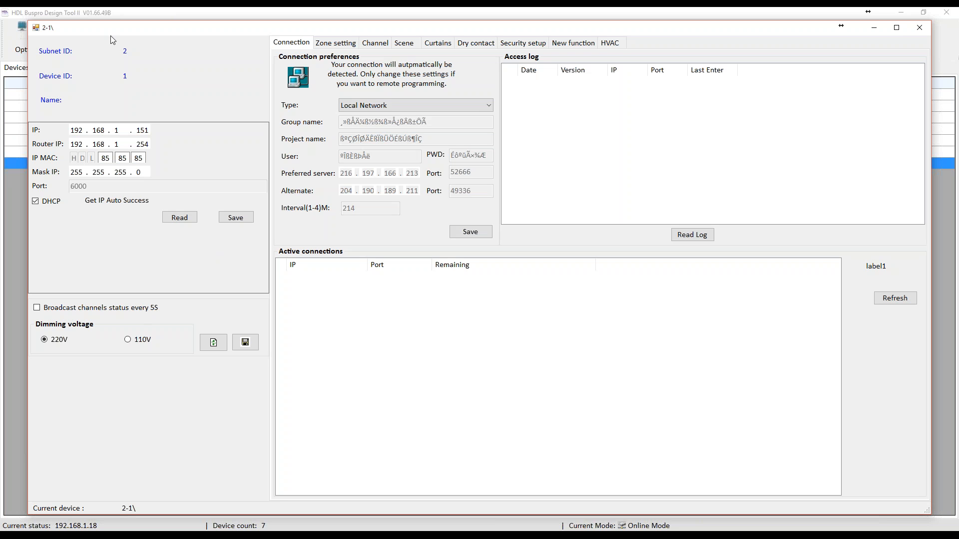
left_click(920, 27)
left_click(947, 13)
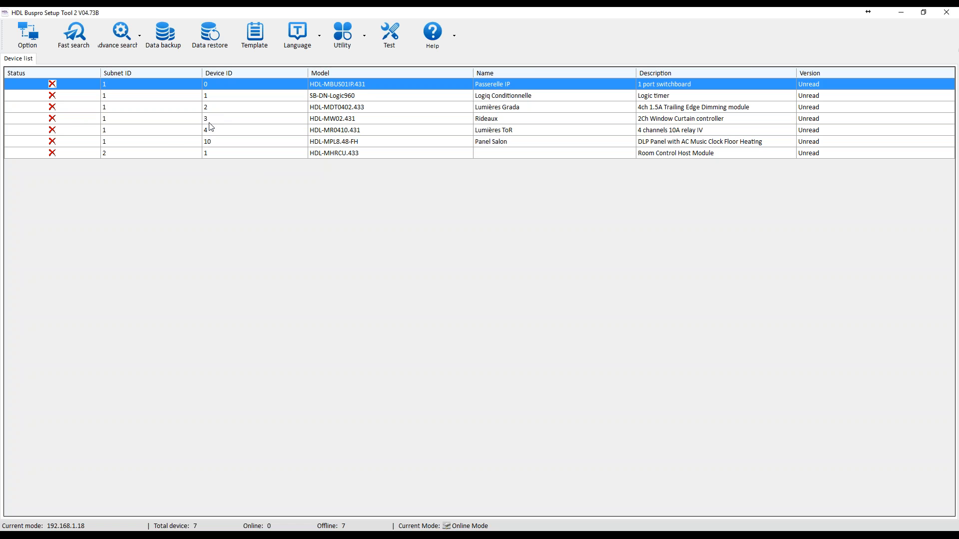
In HDL Buspro Setup Tool 2, check the version information and run a fast search for the devices.
left_click(454, 46)
left_click(456, 60)
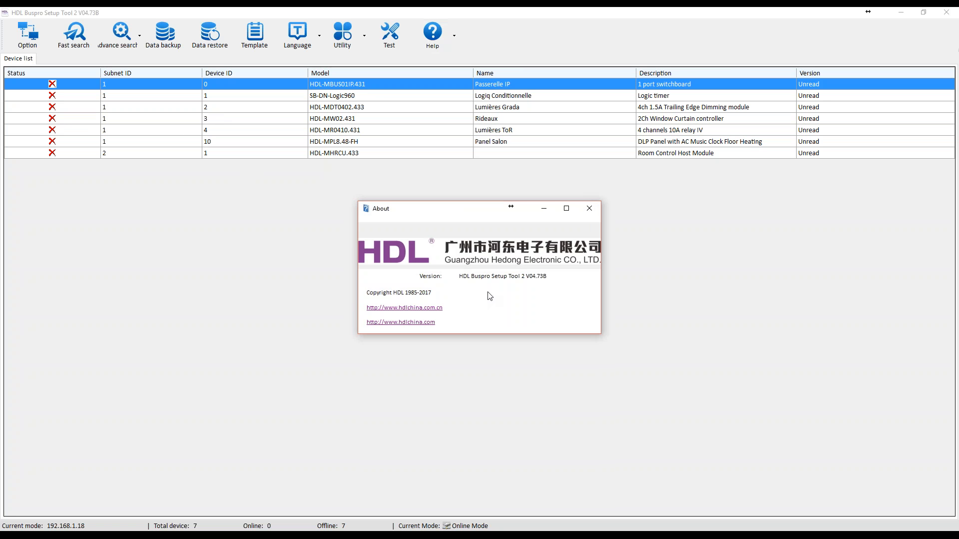
left_click(589, 211)
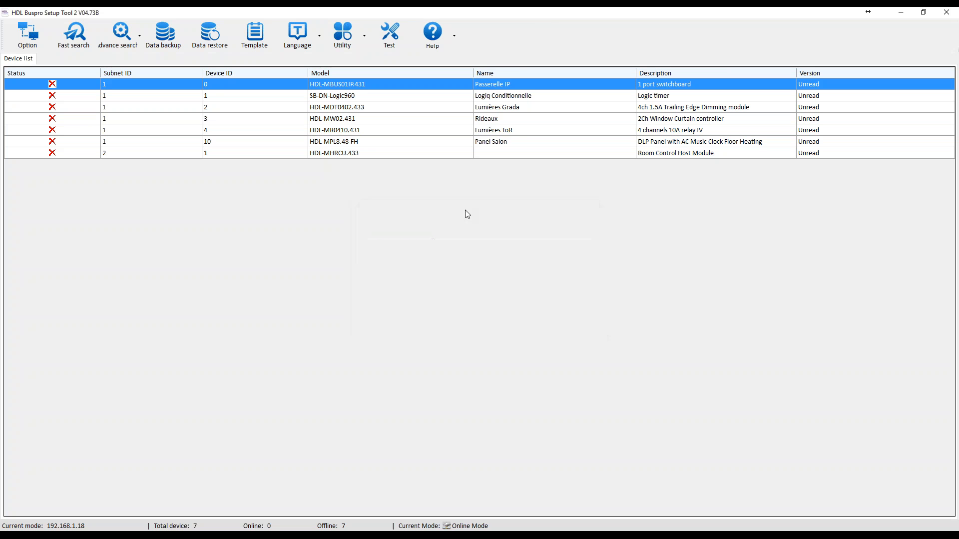
left_click(58, 48)
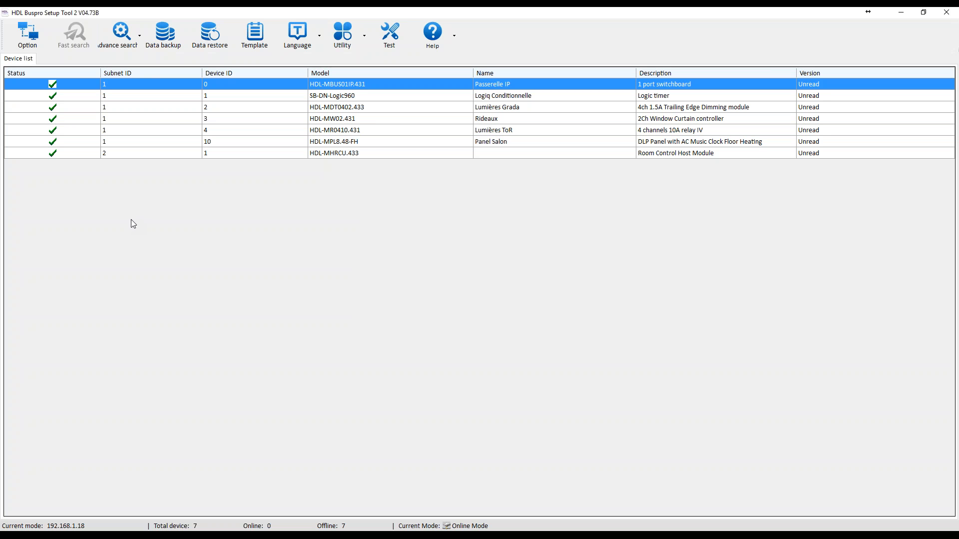
Open the Room Control Host Module and look through its relay and dimmer channel list.
double_click(325, 153)
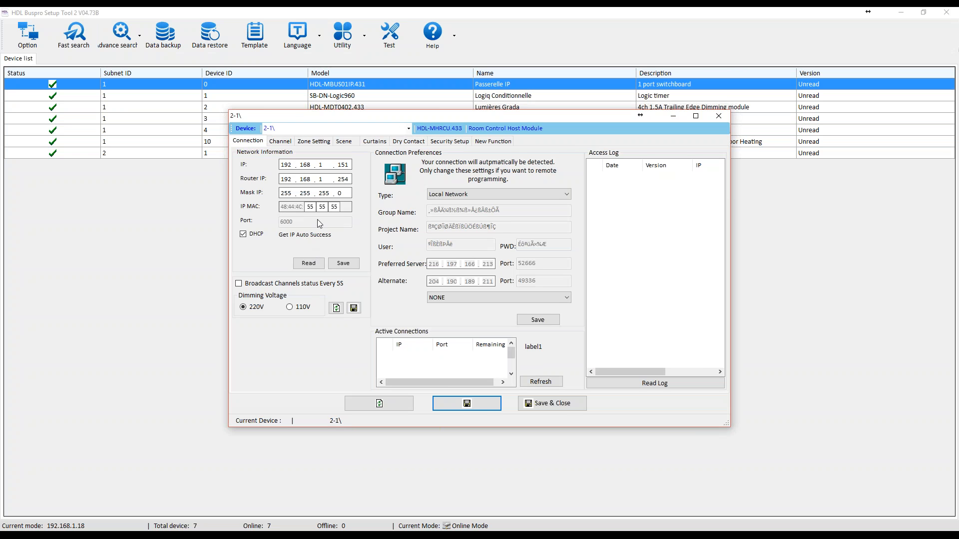
left_click_drag(318, 125, 280, 185)
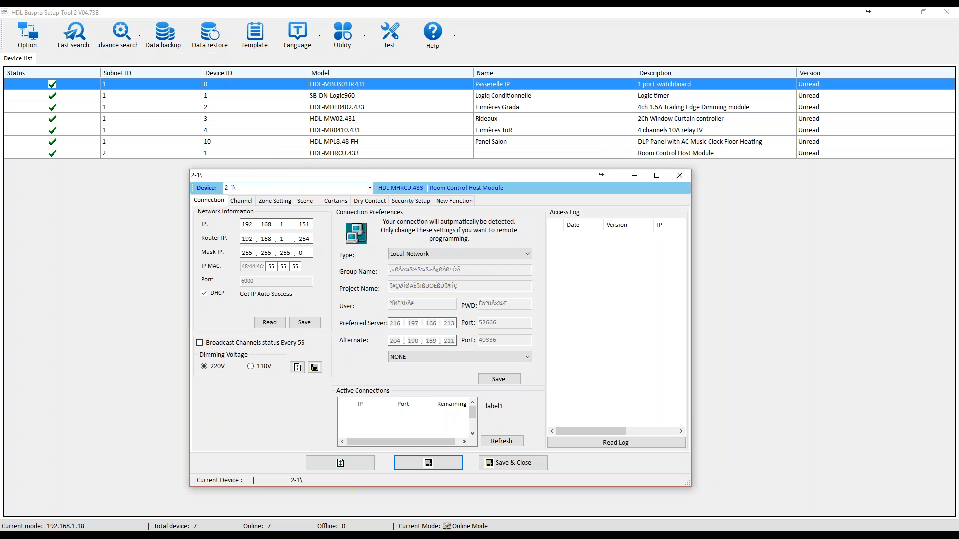
left_click(240, 201)
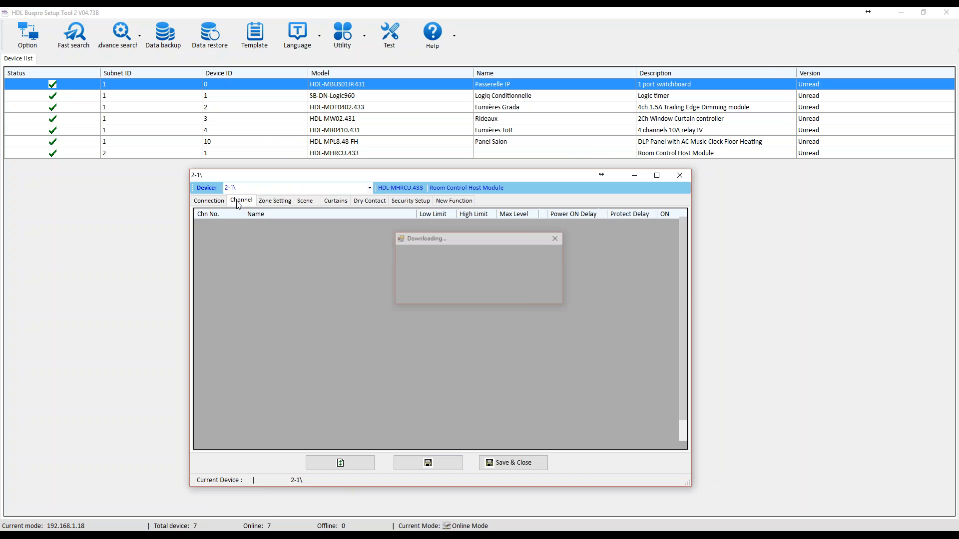
left_click_drag(683, 298, 683, 319)
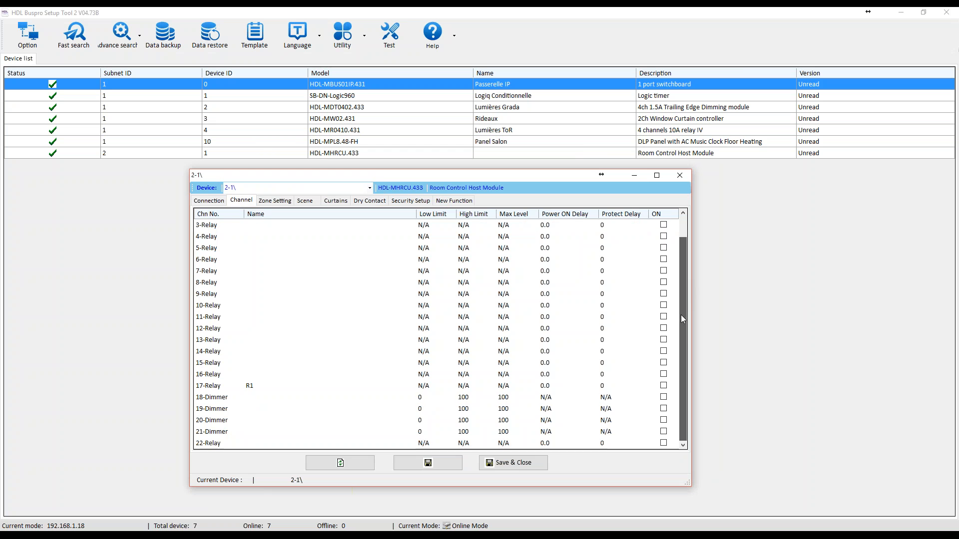
mouse_move(686, 277)
left_mouse_down()
mouse_move(689, 318)
mouse_move(687, 280)
left_mouse_up()
Review the Room Control Host Module's zone, scene and curtain settings.
left_click(278, 201)
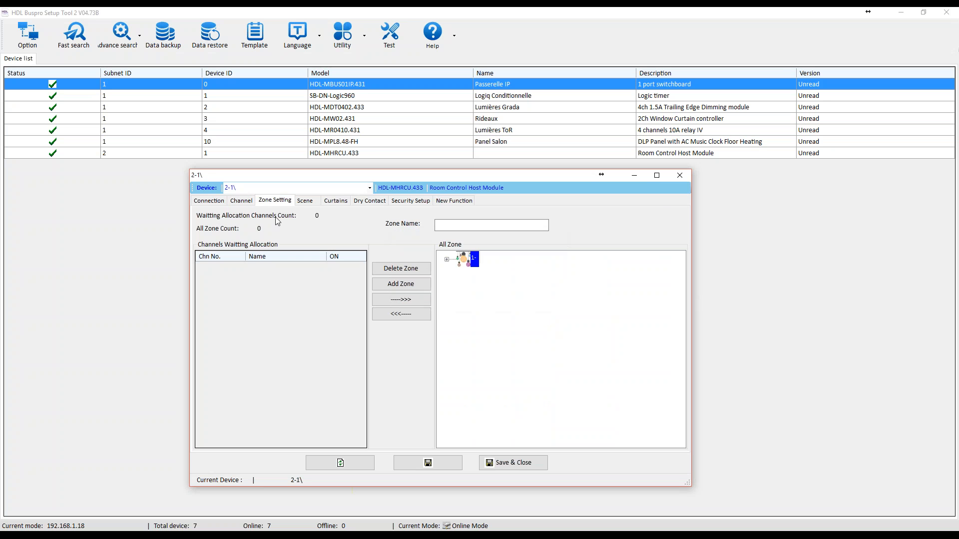
left_click(313, 203)
left_click(336, 200)
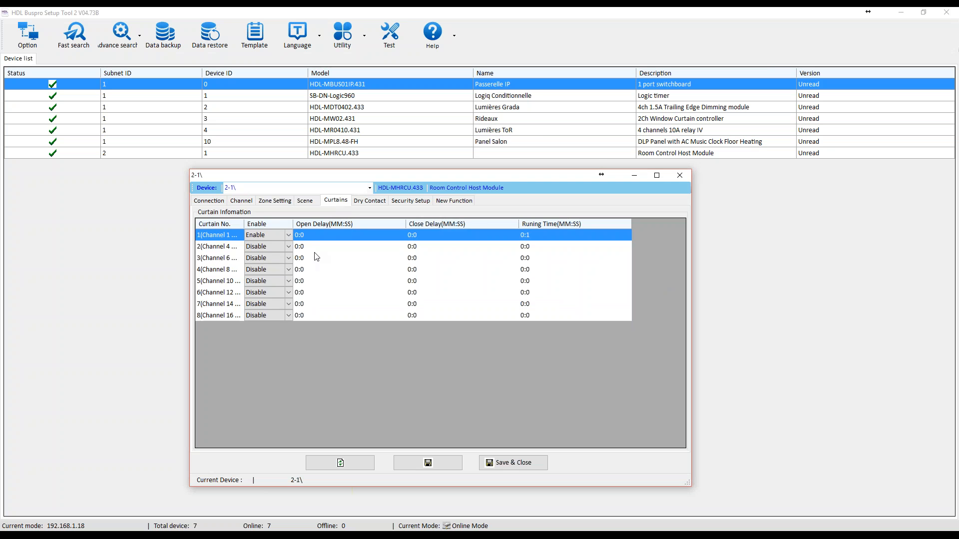
left_click(291, 238)
Return to the module's channel list and examine dimmer channels 18 to 21.
left_click(241, 201)
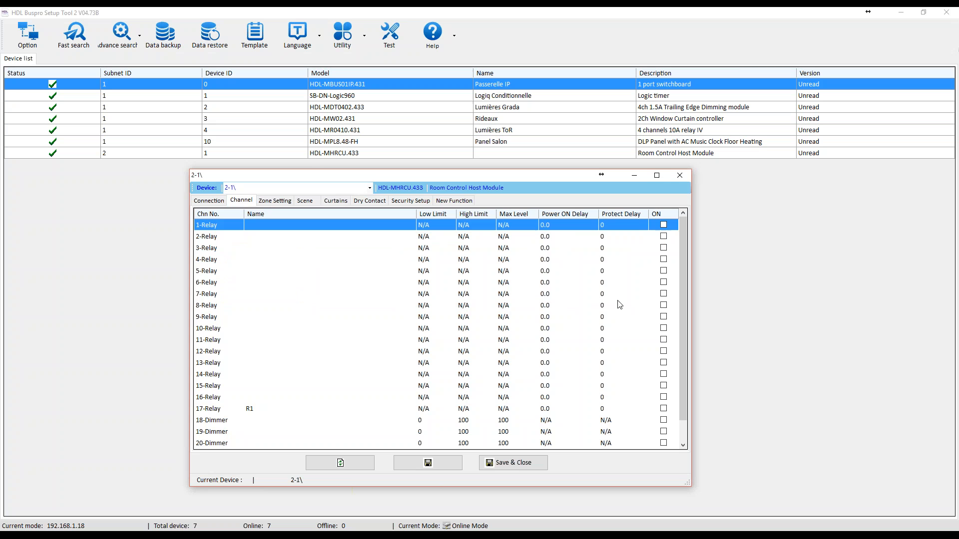
left_click_drag(682, 305, 680, 343)
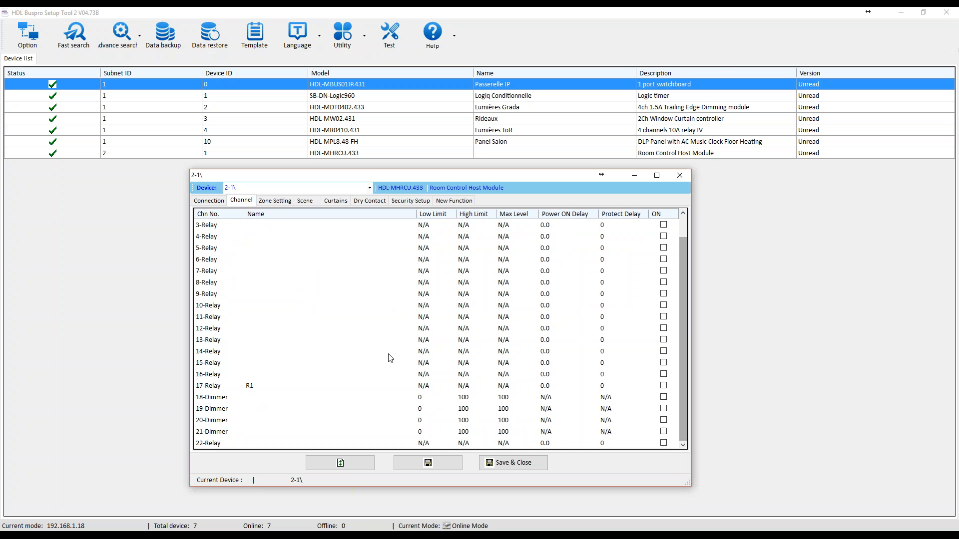
left_click(210, 398)
left_click(218, 433)
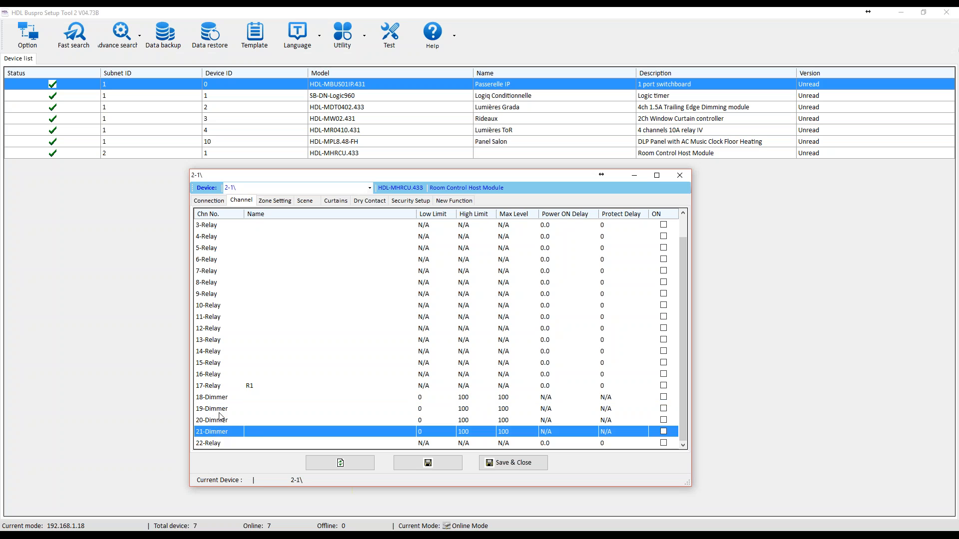
left_click(223, 410)
left_click(225, 400)
left_click(225, 421)
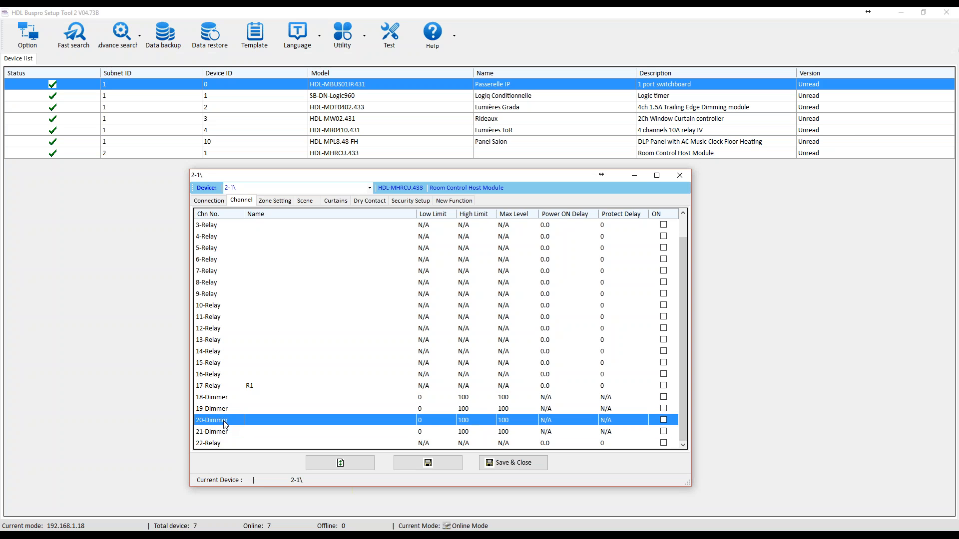
left_click(223, 434)
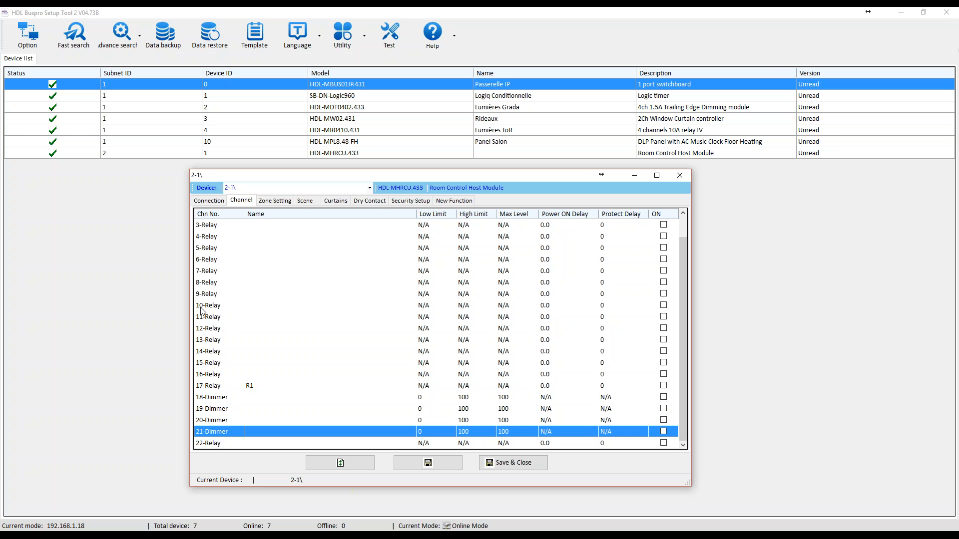
Review the module's dry contact, security and new function settings.
left_click(369, 201)
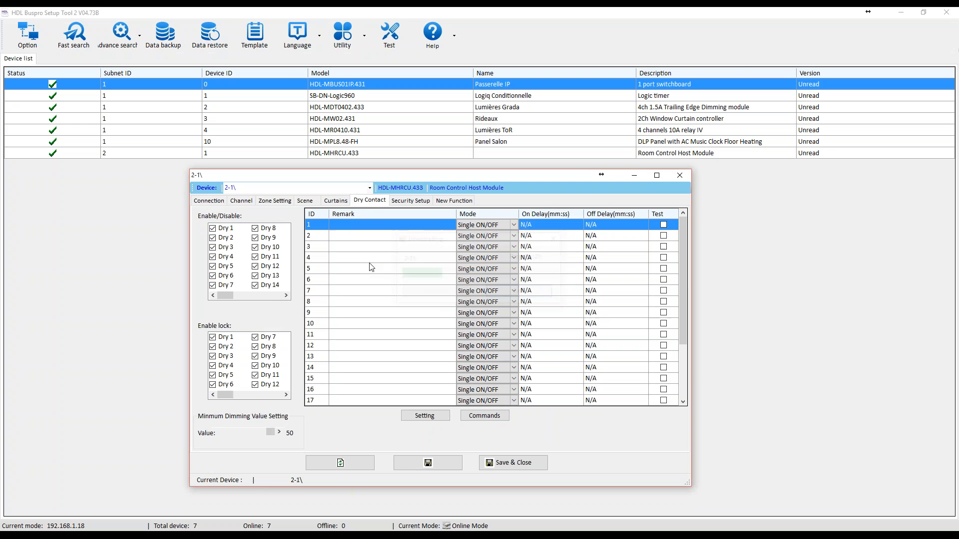
left_click_drag(684, 278, 689, 253)
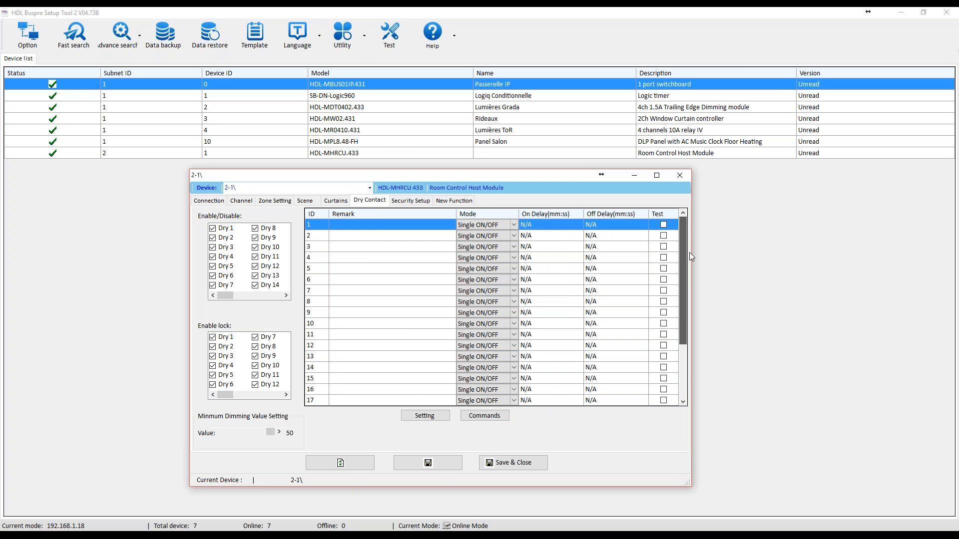
left_click(409, 201)
left_click(447, 201)
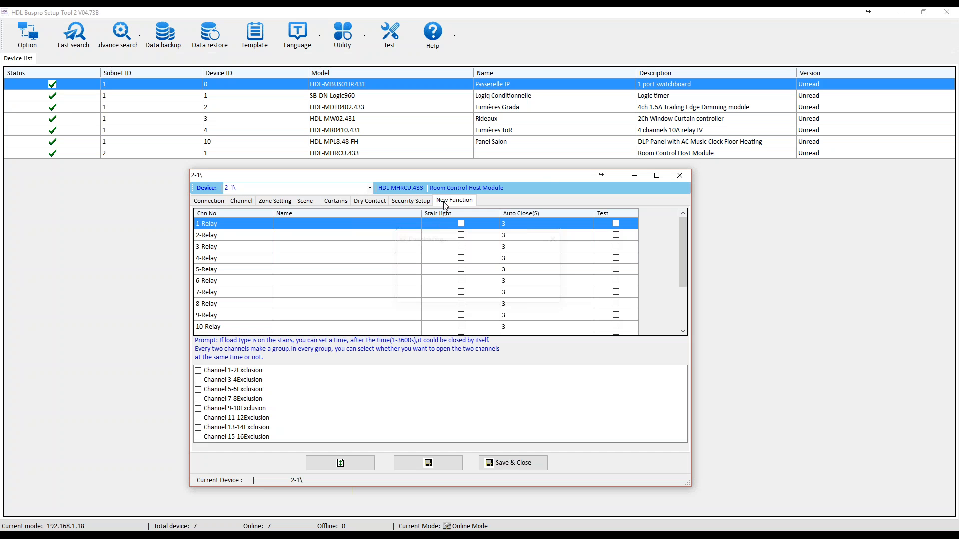
left_click_drag(688, 250, 680, 232)
Go through the module's channel list again, from the relays to dimmer channel 21.
left_click(246, 201)
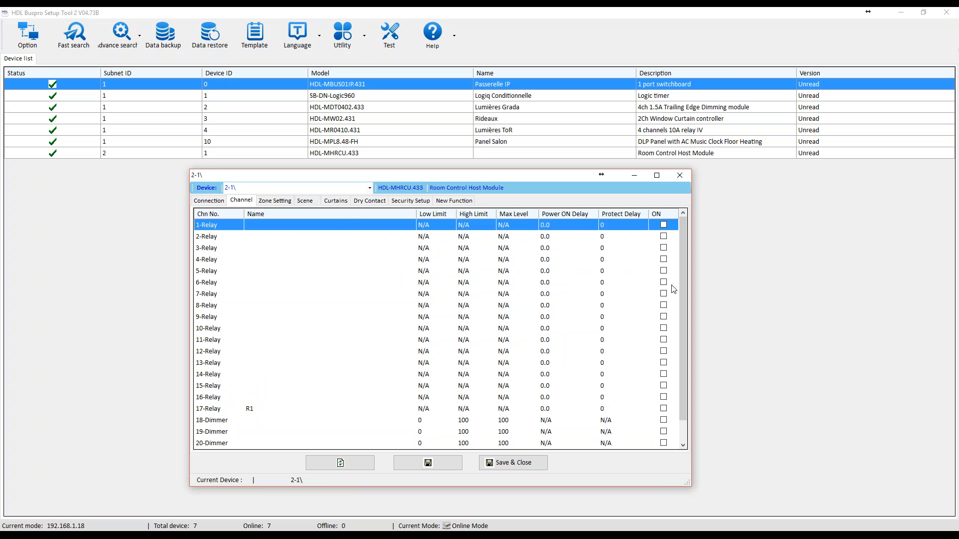
left_click_drag(681, 292, 681, 271)
left_click(236, 420)
left_click(232, 442)
scroll(247, 432, "down", 1)
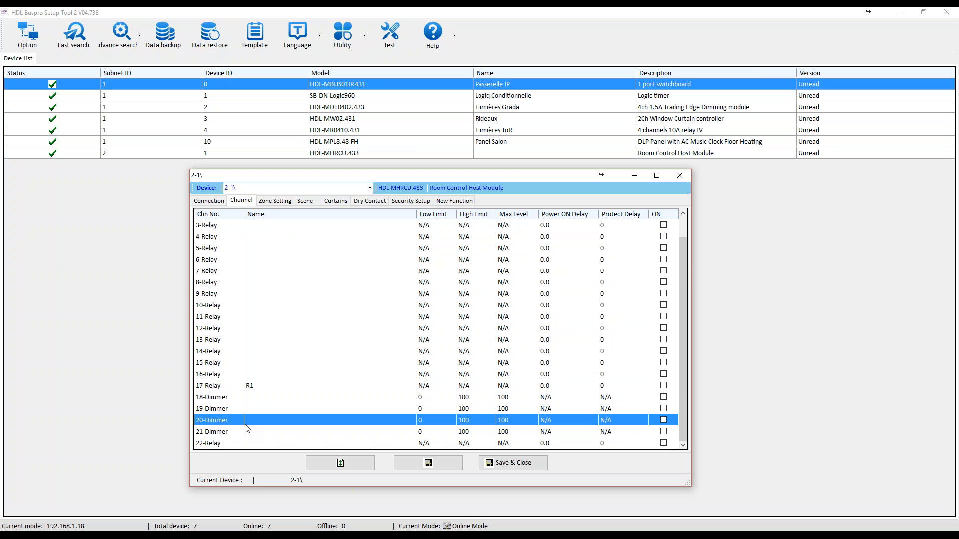
left_click(239, 430)
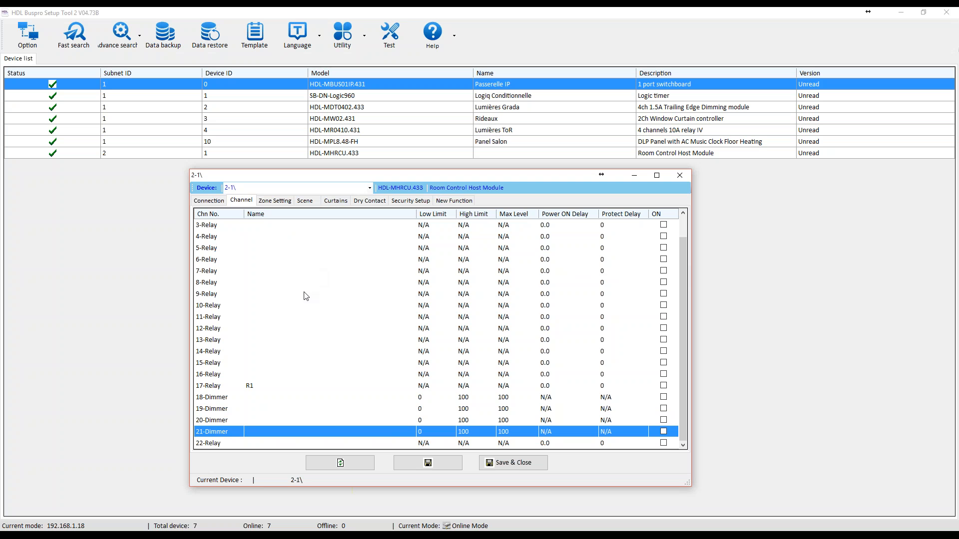
Check the channels awaiting zone allocation in the Room Control Host Module, and close its window.
left_click(270, 202)
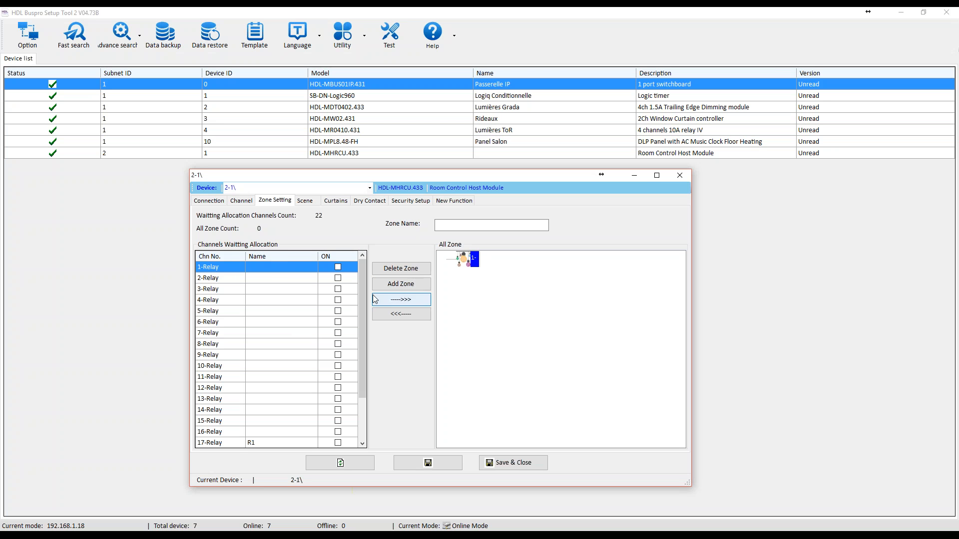
left_click_drag(364, 300, 358, 344)
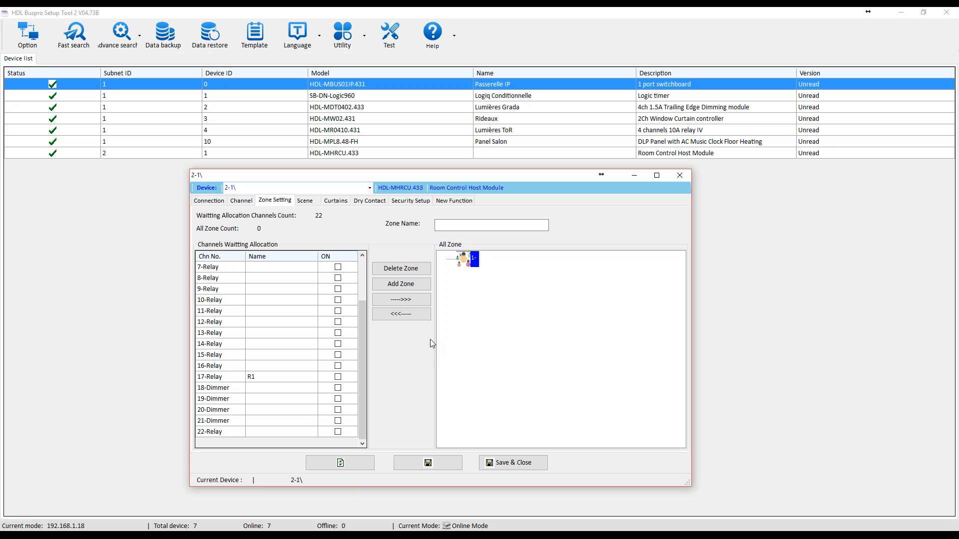
left_click(684, 177)
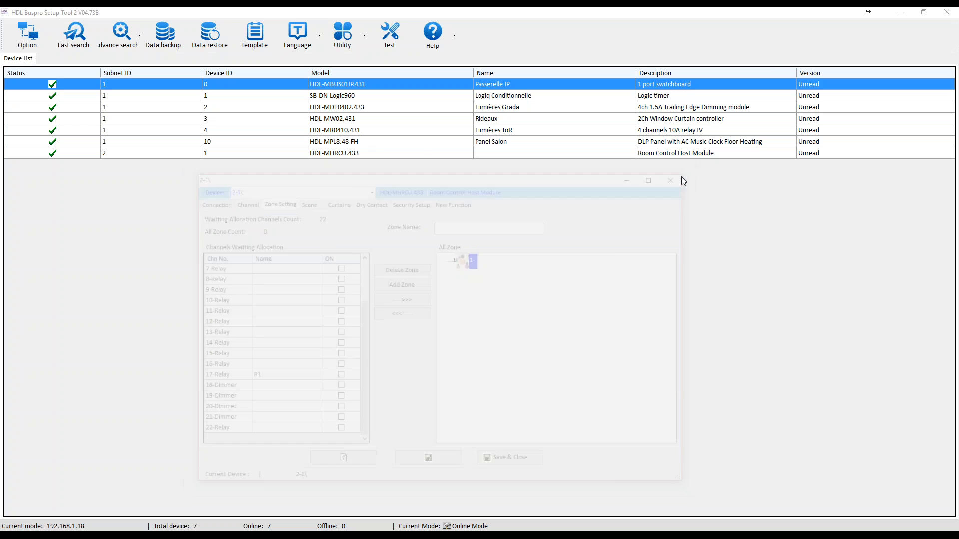
Go through the listed devices from Passerelle IP to the Room Control Host Module, checking their subnet IDs.
left_click(365, 140)
left_click(378, 88)
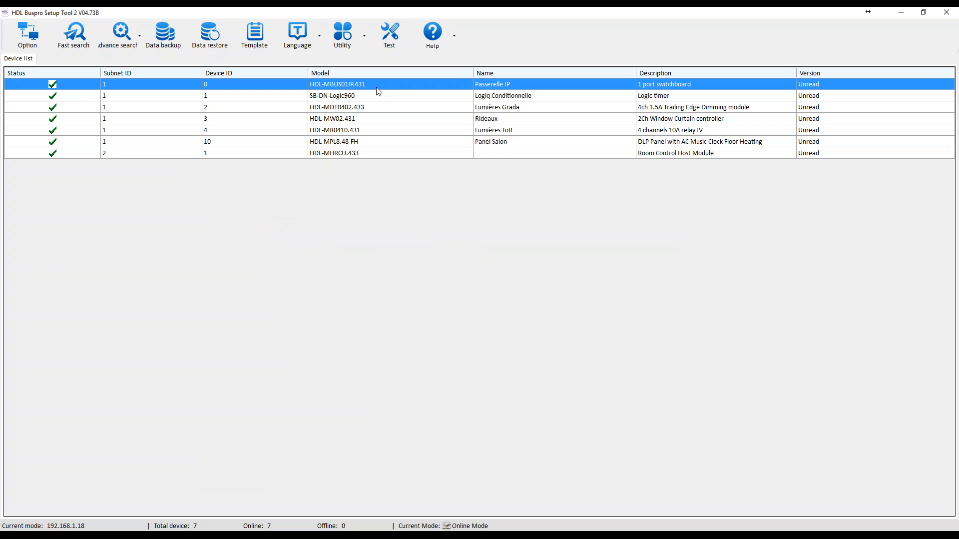
left_click(410, 99)
left_click(409, 106)
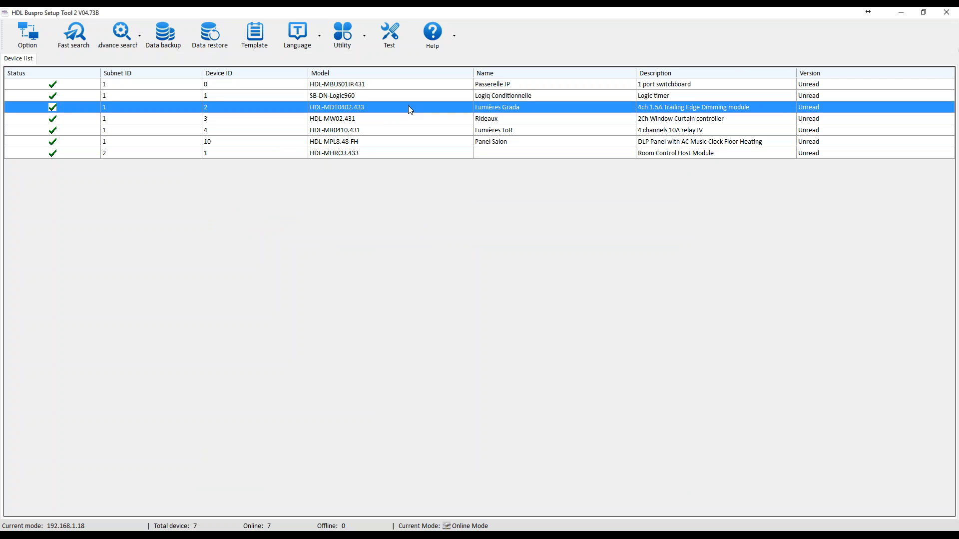
left_click(408, 122)
left_click(400, 132)
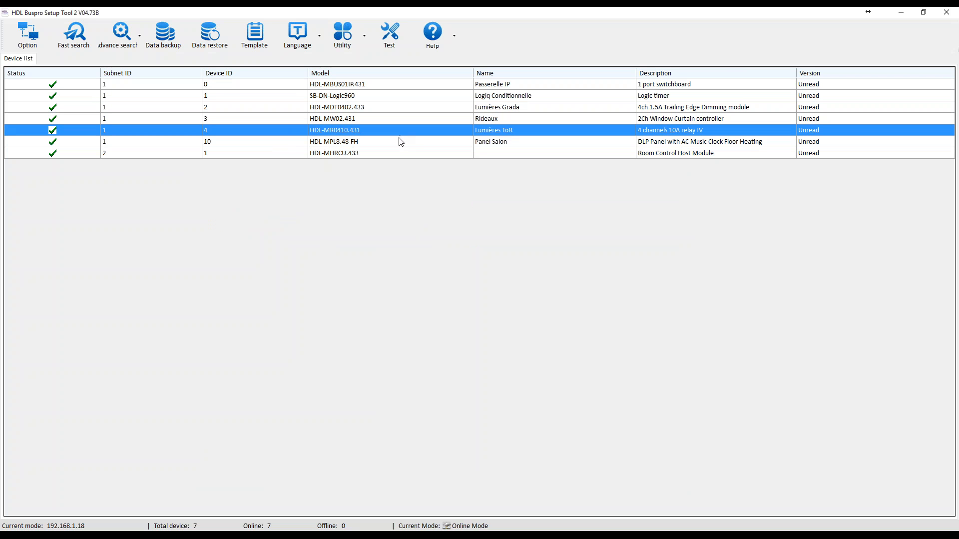
left_click(395, 143)
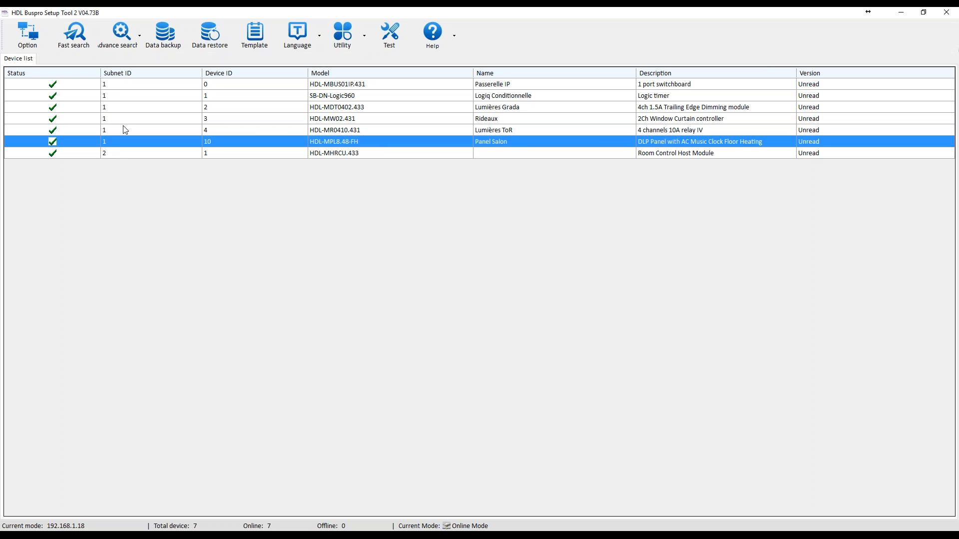
left_click(147, 154)
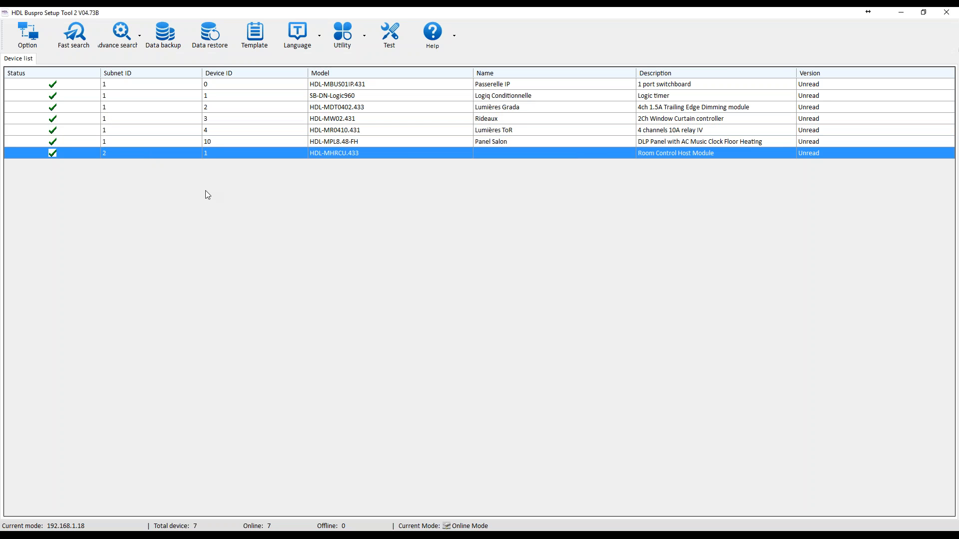
Check the IP addresses of the Room Control Host Module and Passerelle IP, closing each device window.
double_click(327, 153)
double_click(344, 164)
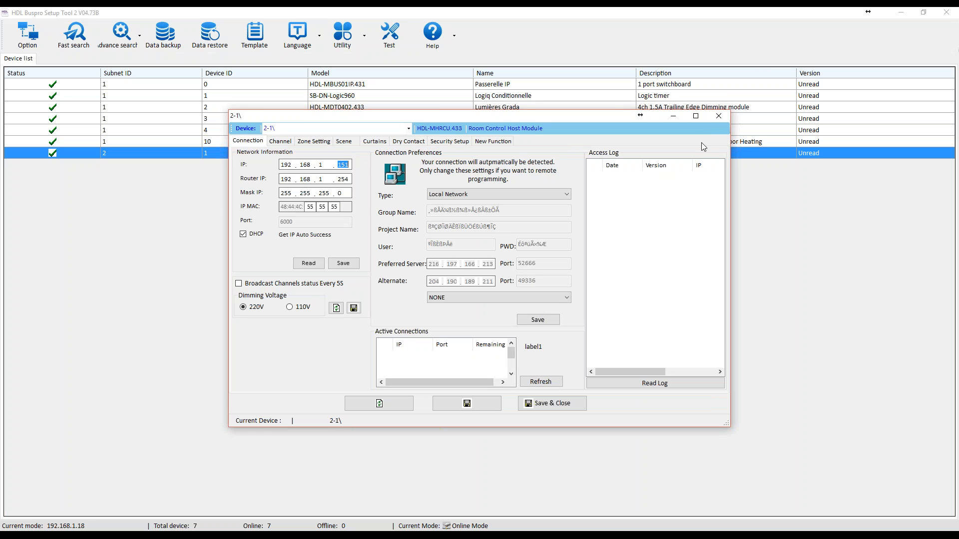
left_click(719, 116)
double_click(413, 84)
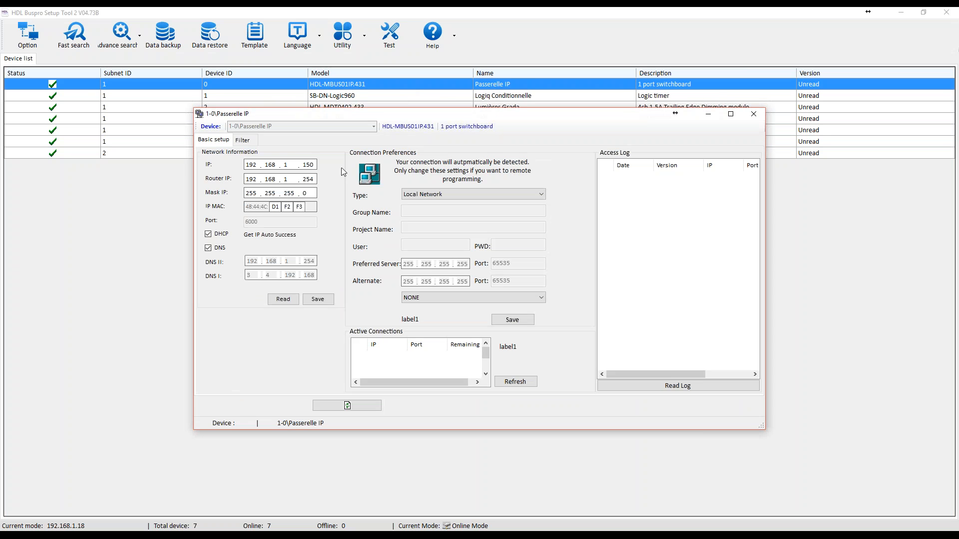
left_click(751, 116)
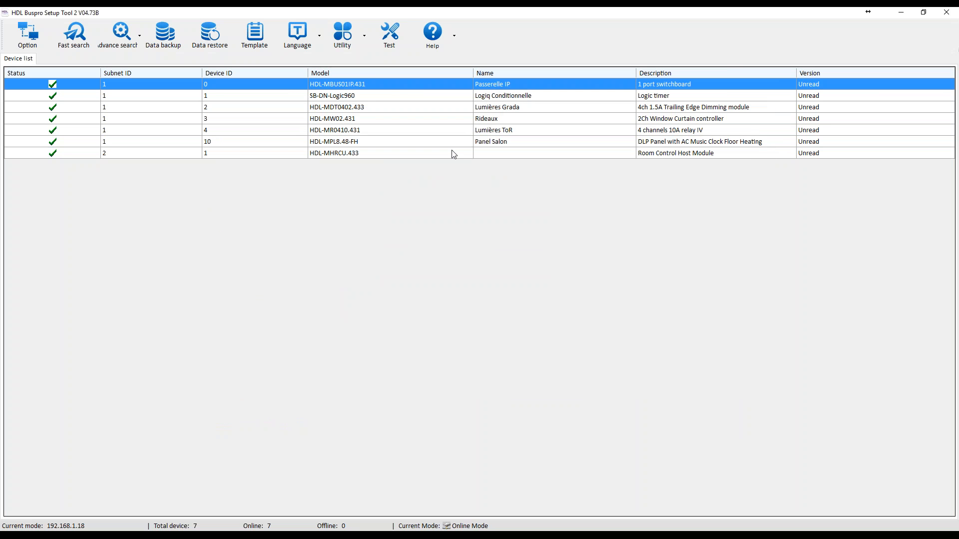
Compare the device IDs of Lumières ToR, Panel Salon and the Room Control Host Module.
left_click(422, 158)
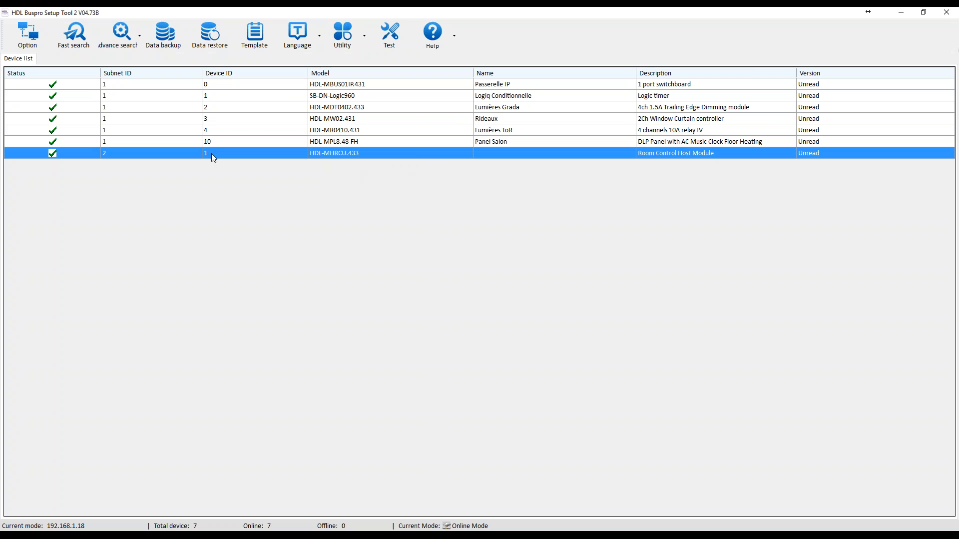
left_click(212, 131)
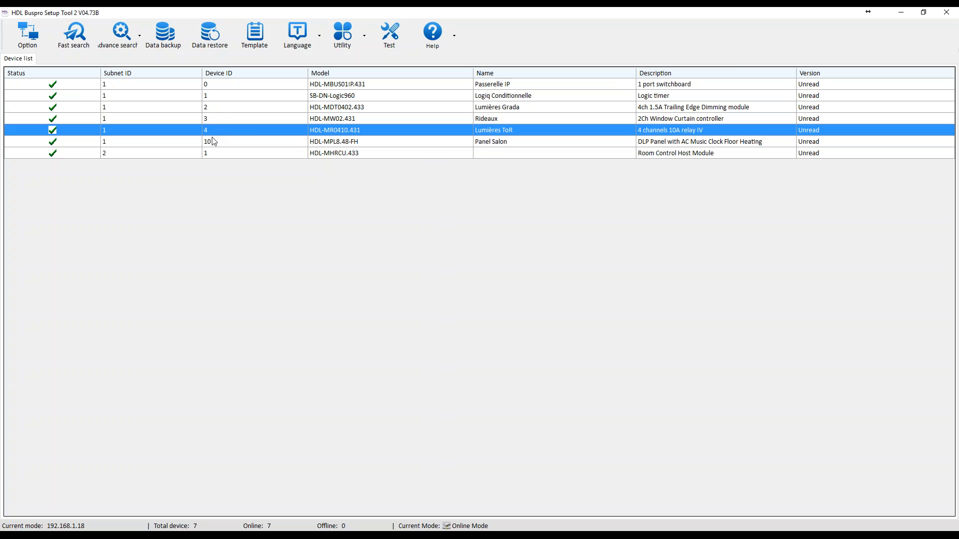
left_click(211, 142)
left_click(208, 155)
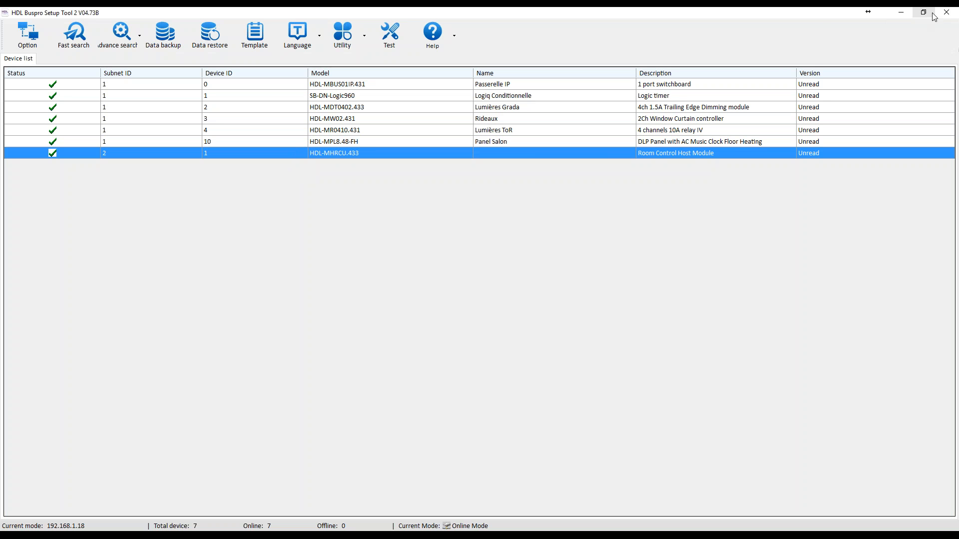
Exit HDL Buspro Setup Tool 2, saving the device list to the database.
left_click(947, 19)
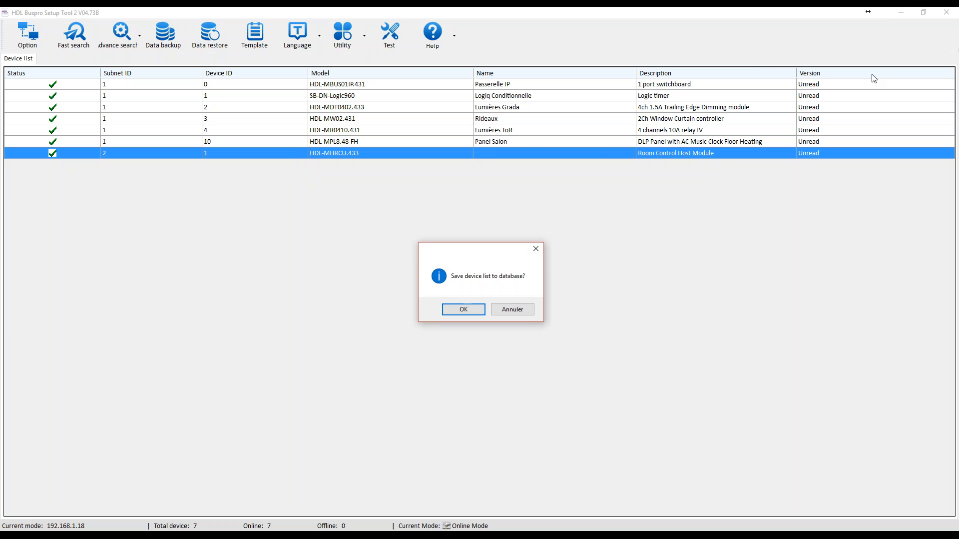
left_click(464, 310)
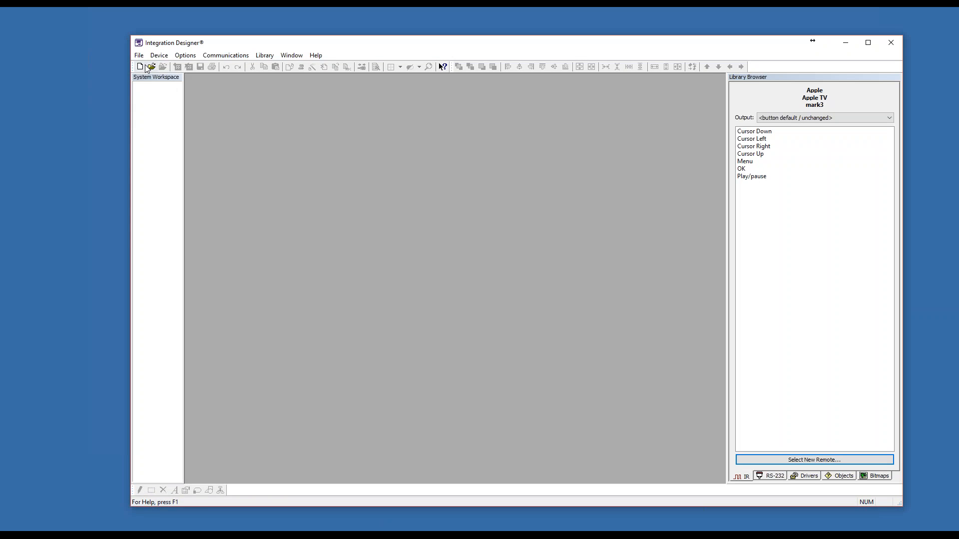
In Integration Designer, open StormWind-V0.1.rti and display the HDL Driver settings among the XP8s processor's loaded drivers.
left_click(140, 57)
left_click(172, 161)
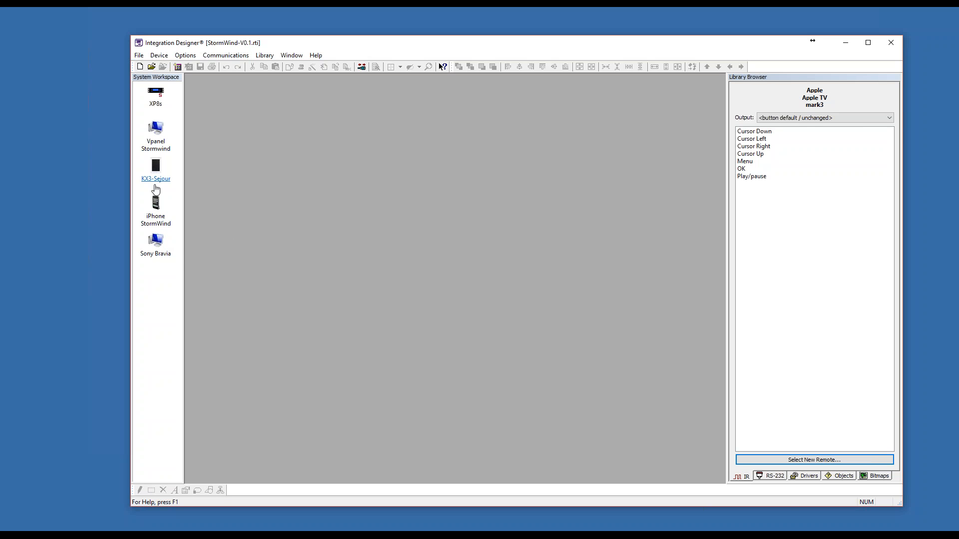
double_click(165, 96)
left_click(306, 270)
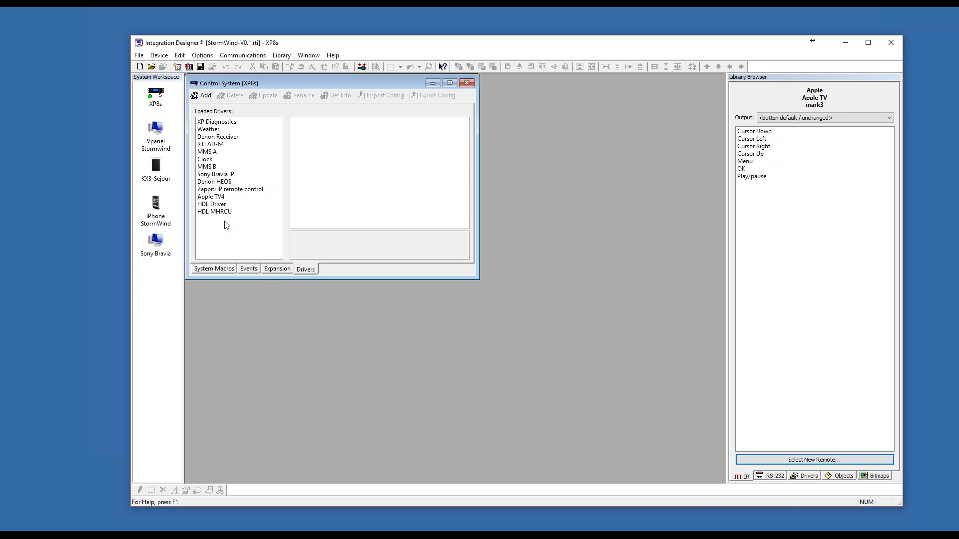
left_click(225, 205)
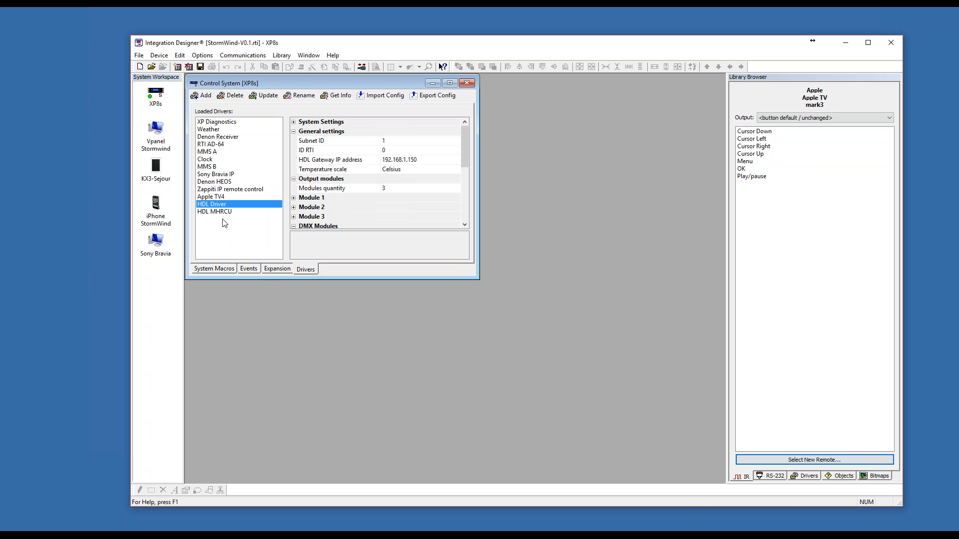
Enlarge the Control System window and compare the general settings of the HDL Driver and HDL MHRCU drivers.
left_click_drag(479, 279, 716, 483)
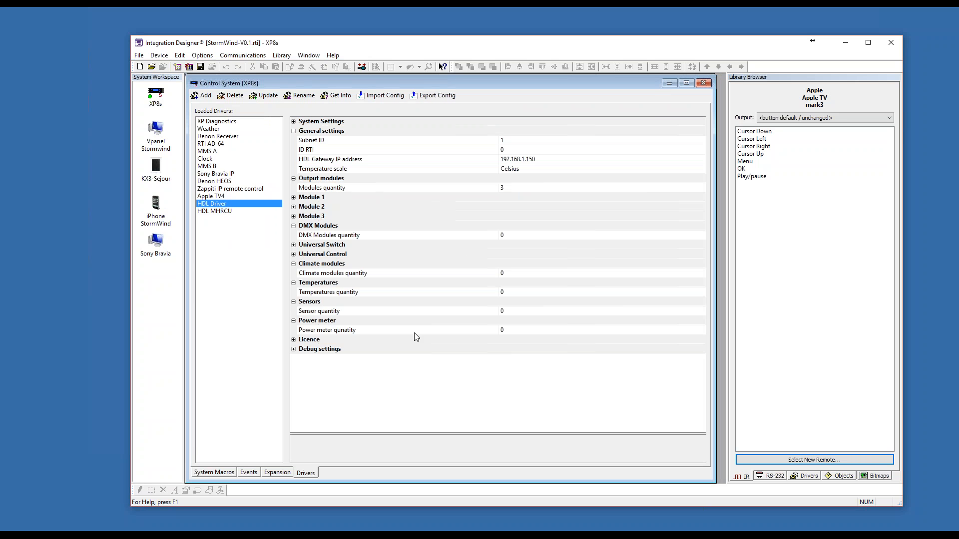
left_click(225, 211)
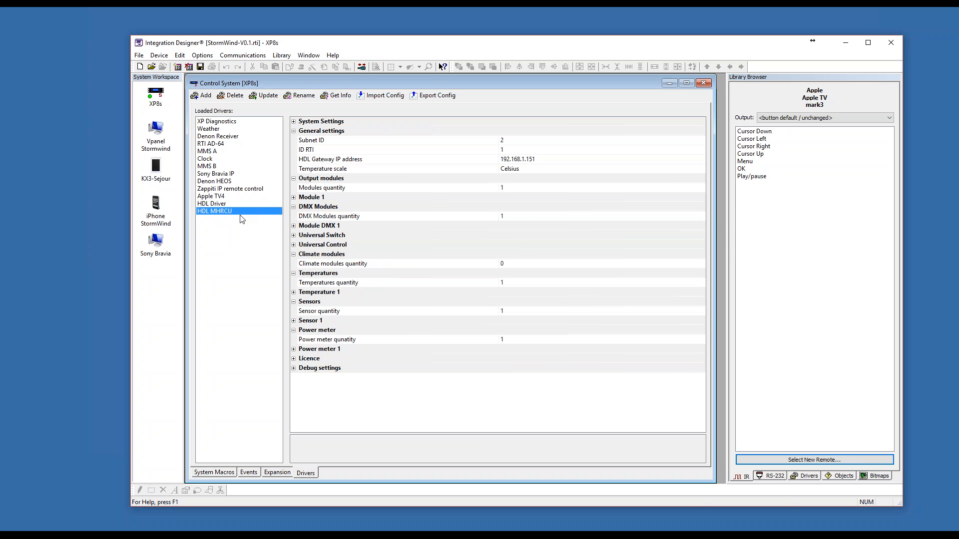
key("Up")
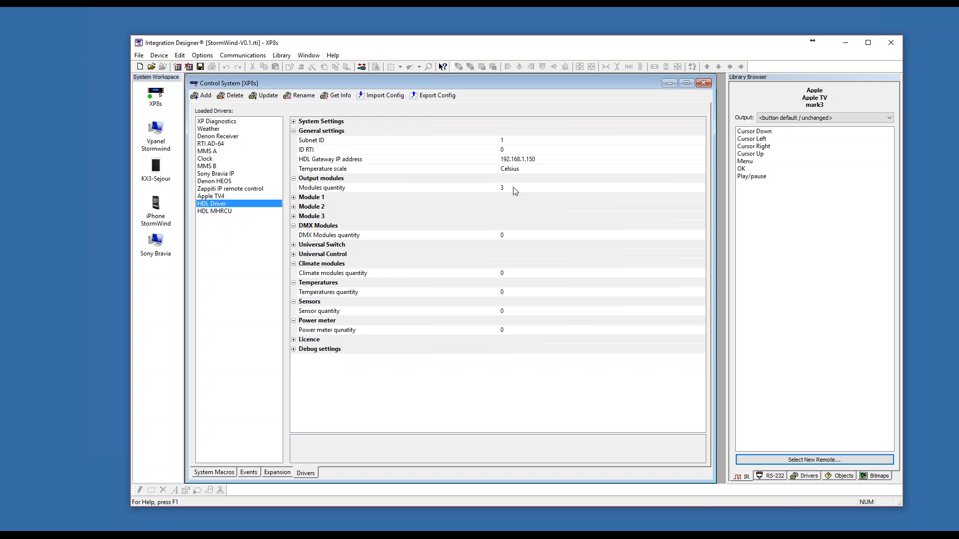
Expand Module 1 and Module 2 of HDL Driver and check their number of outputs, subnet and ID.
left_click(294, 198)
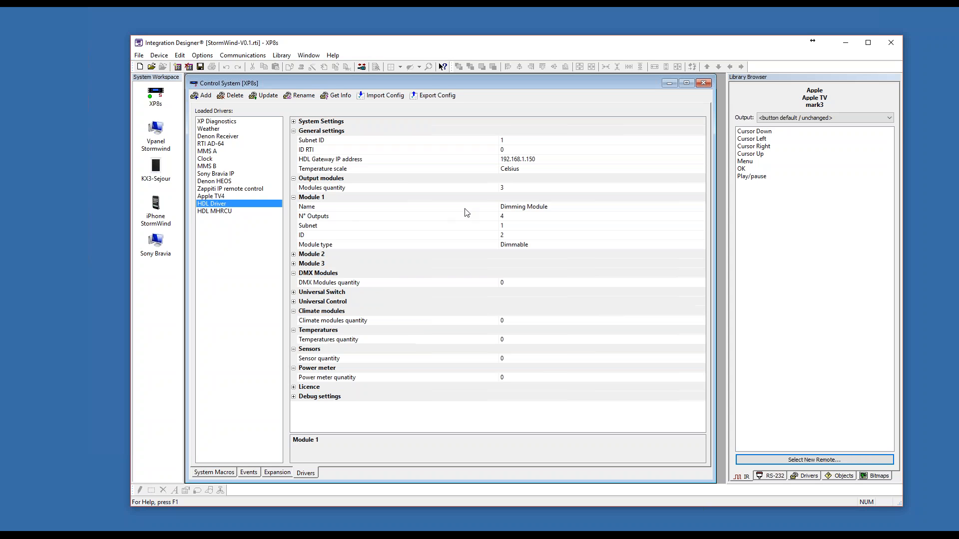
left_click(512, 217)
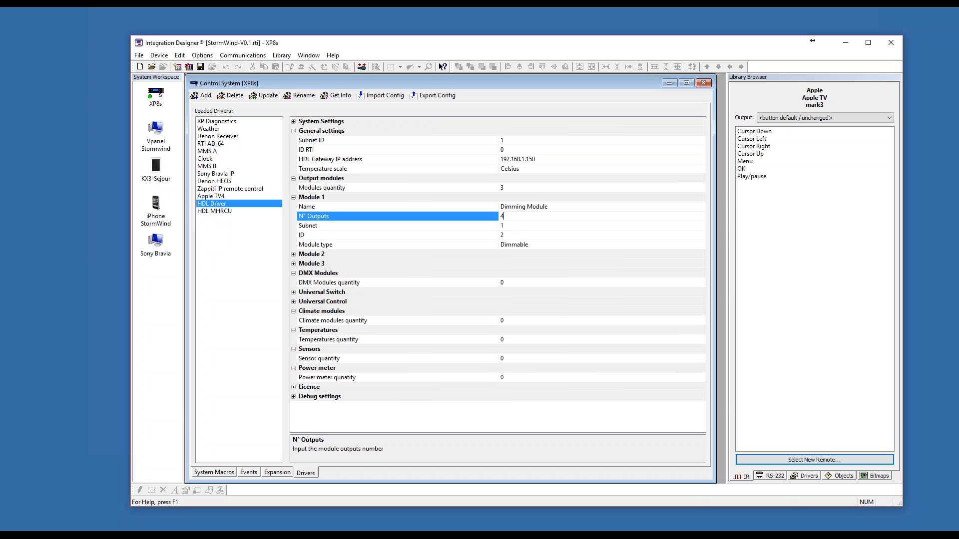
left_click(508, 226)
left_click(510, 236)
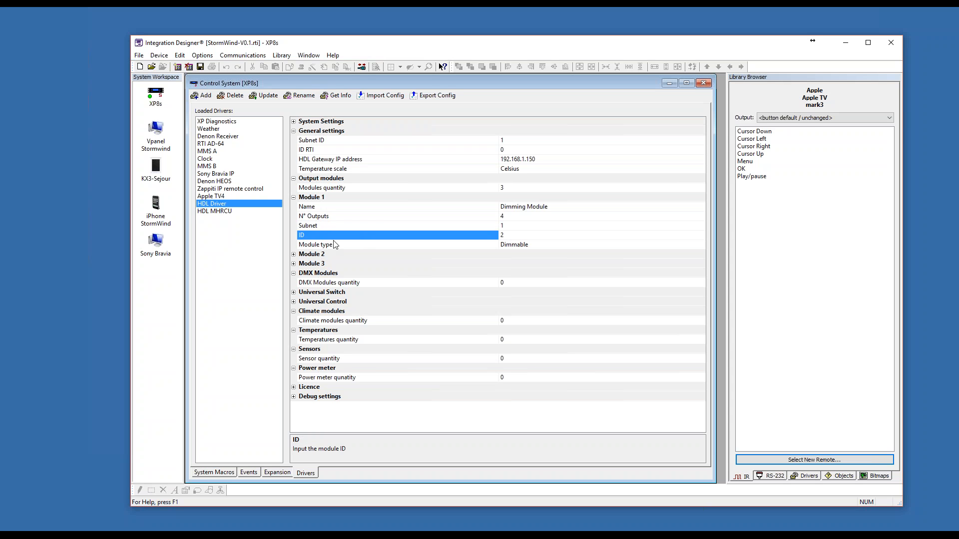
left_click(294, 254)
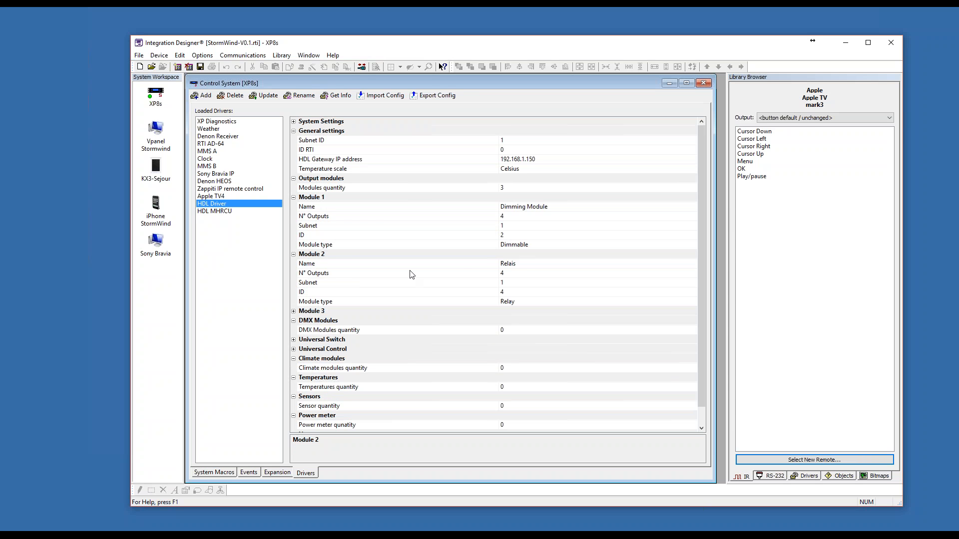
left_click(517, 264)
left_click(514, 274)
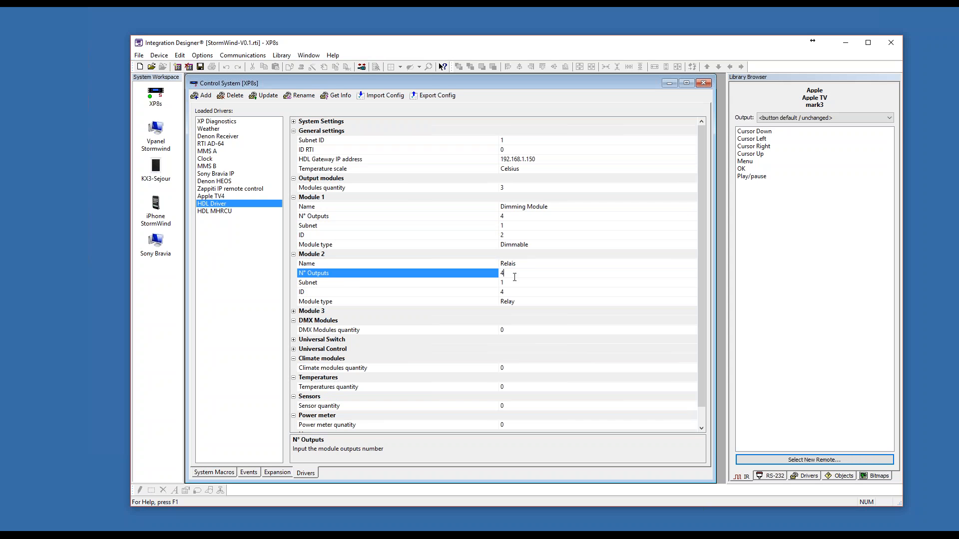
left_click(514, 283)
left_click(360, 312)
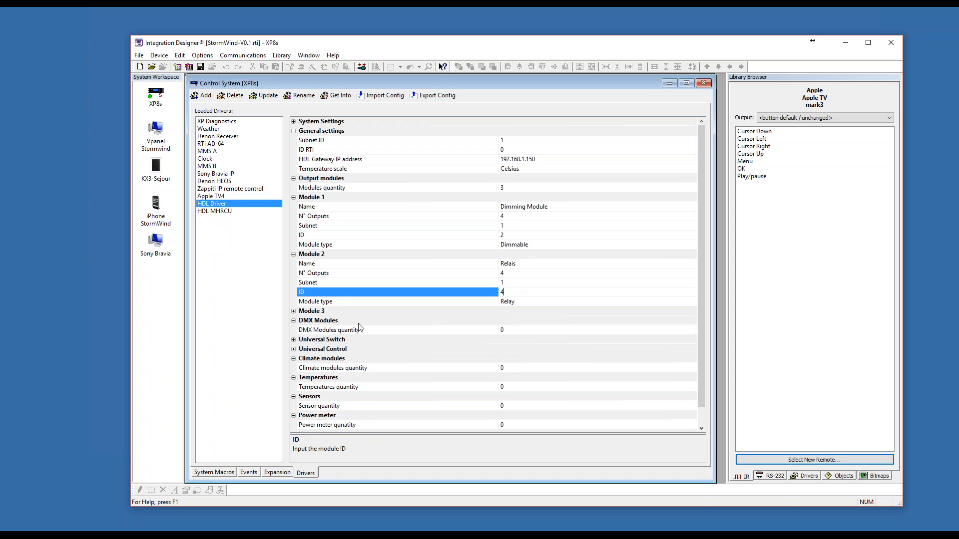
Expand Module 3 of HDL Driver, check its outputs, subnet and ID, and review the remaining driver settings.
left_click(294, 311)
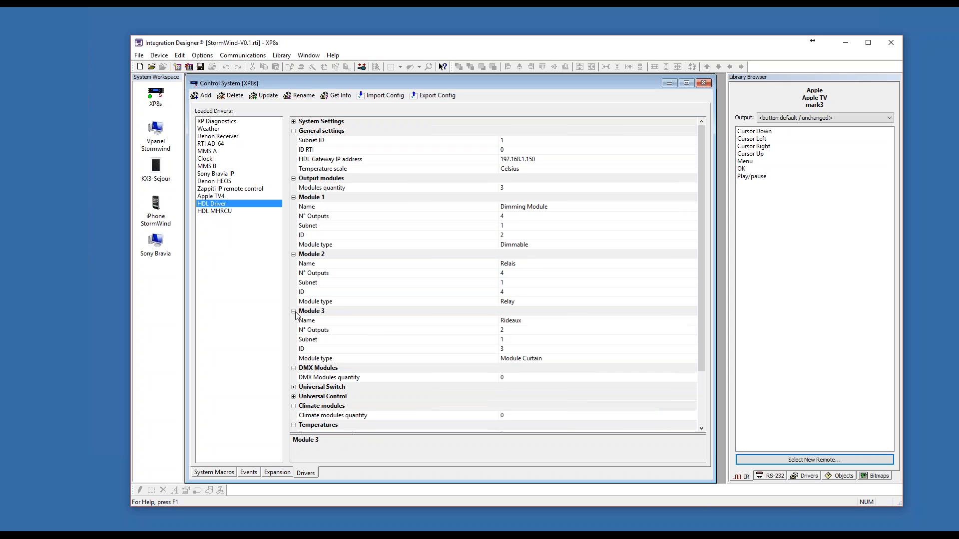
left_click(529, 329)
left_click(515, 341)
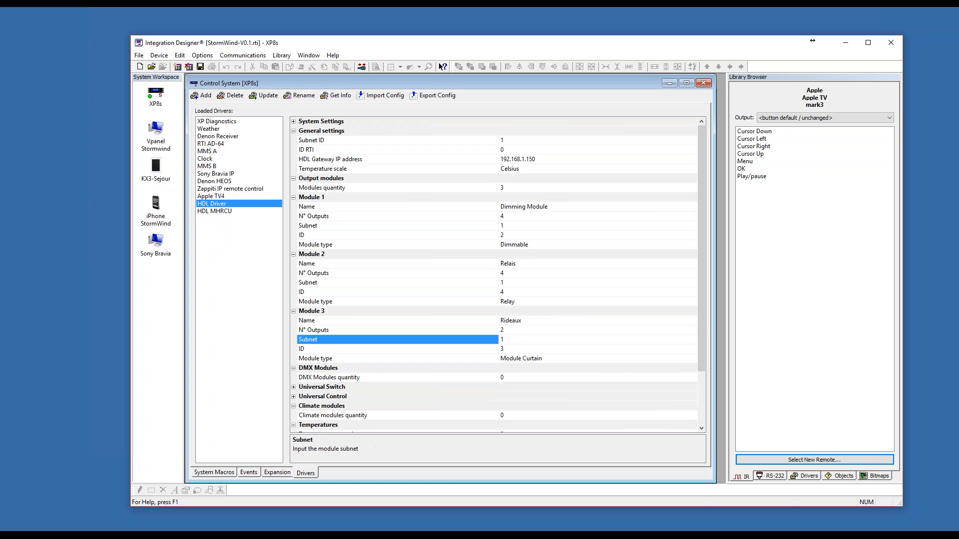
left_click(512, 349)
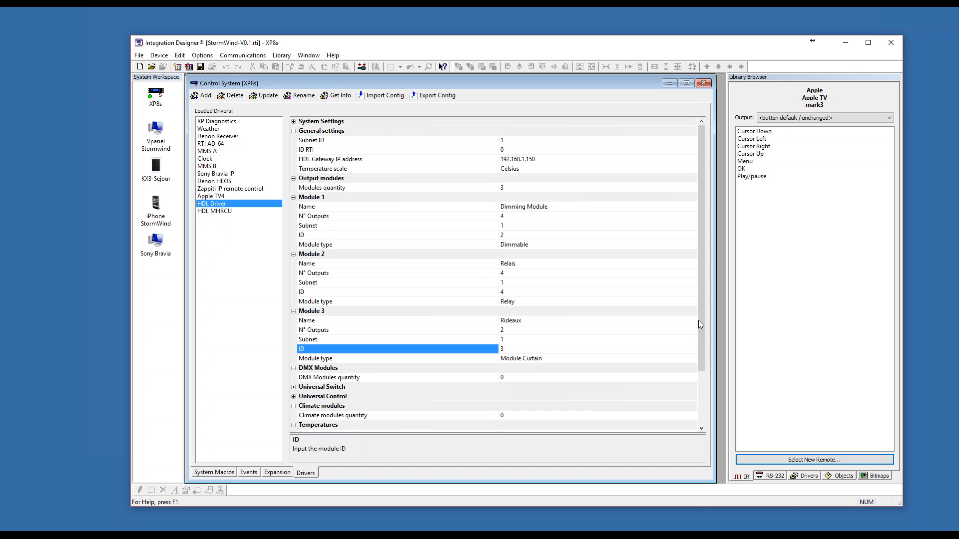
left_click_drag(698, 320, 699, 385)
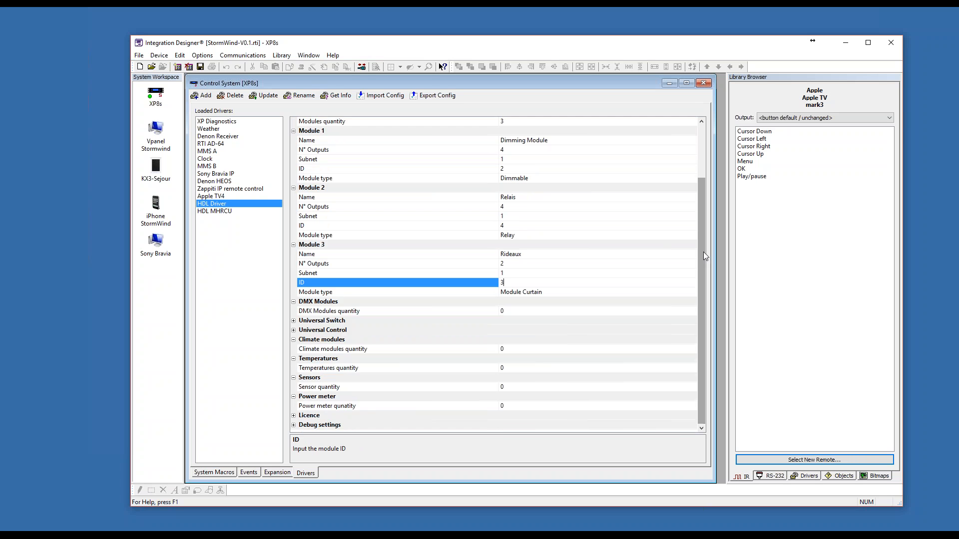
left_click_drag(703, 252, 709, 190)
Rename Module 1 of the HDL MHRCU driver as MHRCU.
left_click(223, 211)
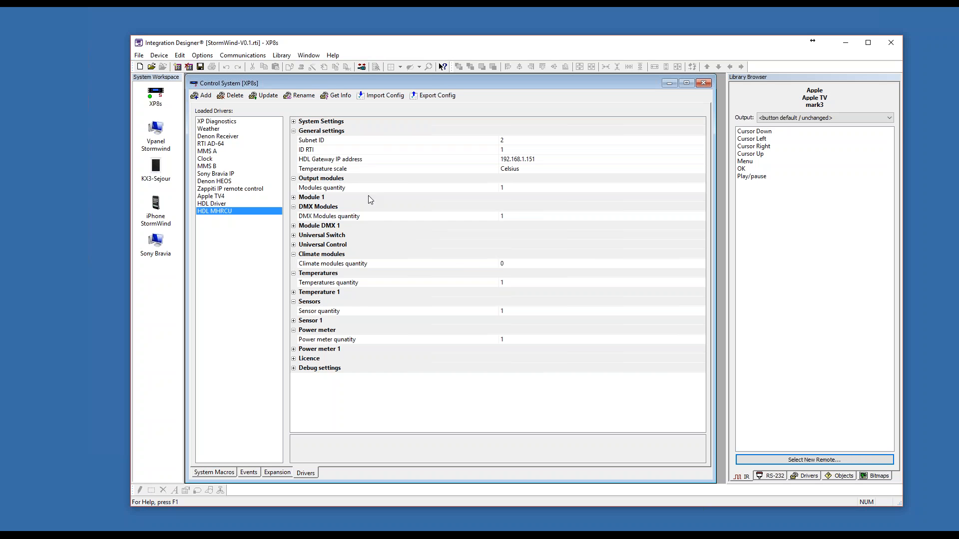
left_click(295, 197)
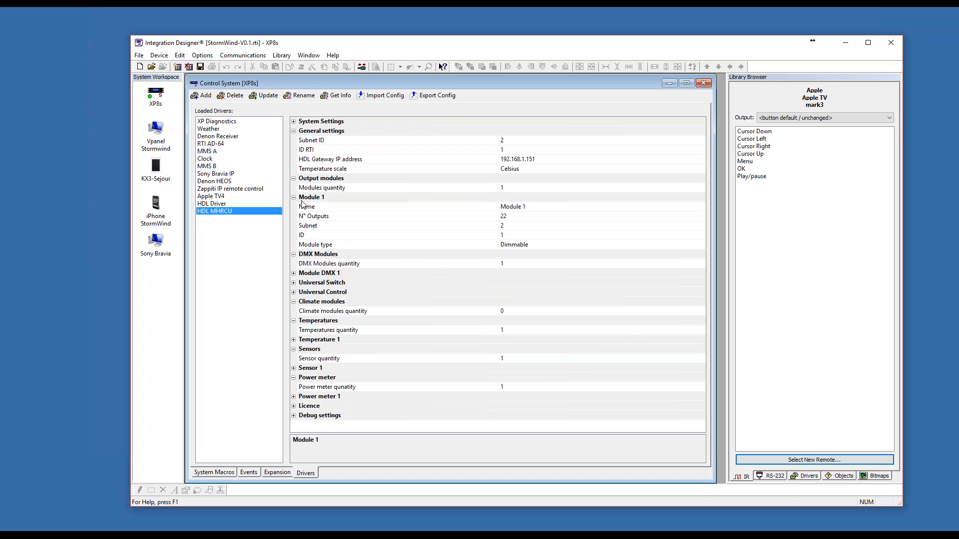
left_click(507, 190)
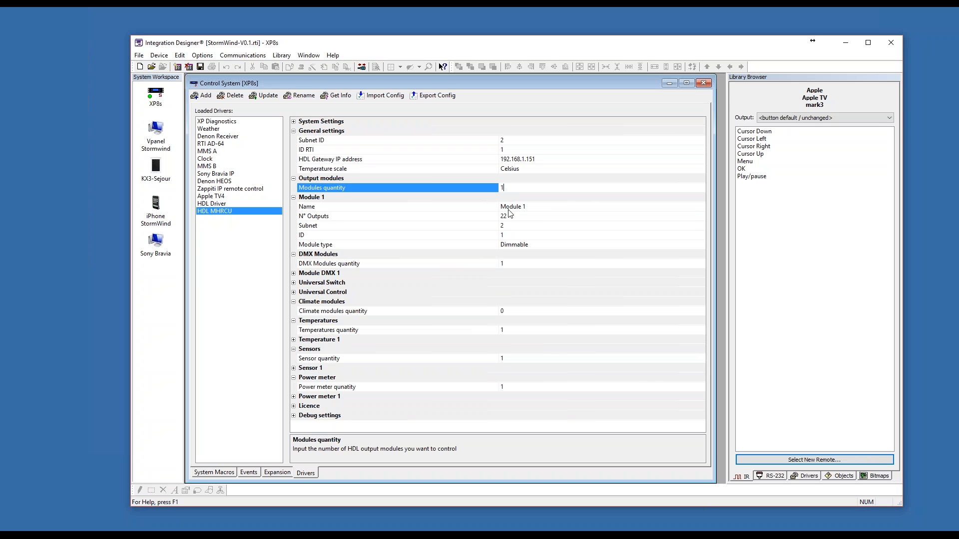
left_click(526, 208)
double_click(519, 208)
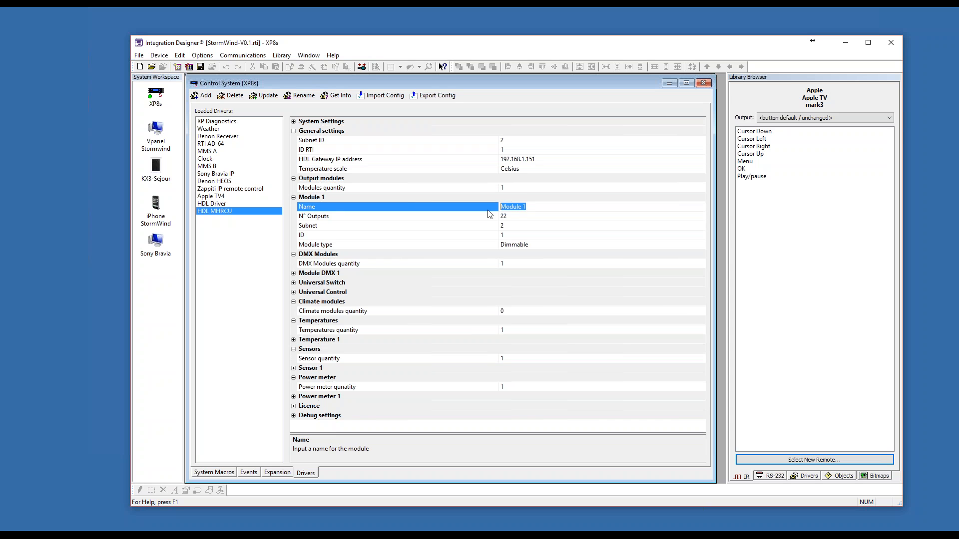
type("MHRCU")
Check the MHRCU module's number of outputs, subnet, ID and available module types.
left_click(526, 218)
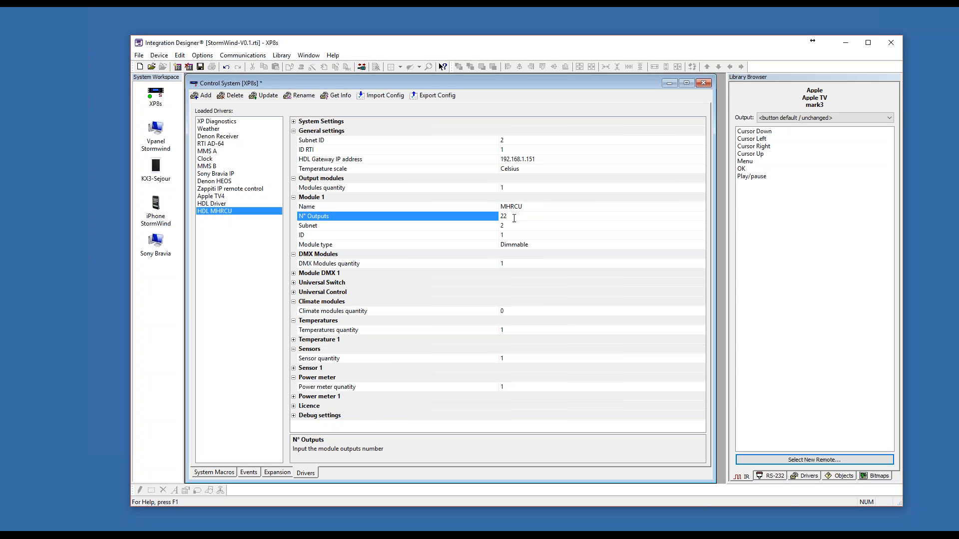
key("Down")
key("Down")
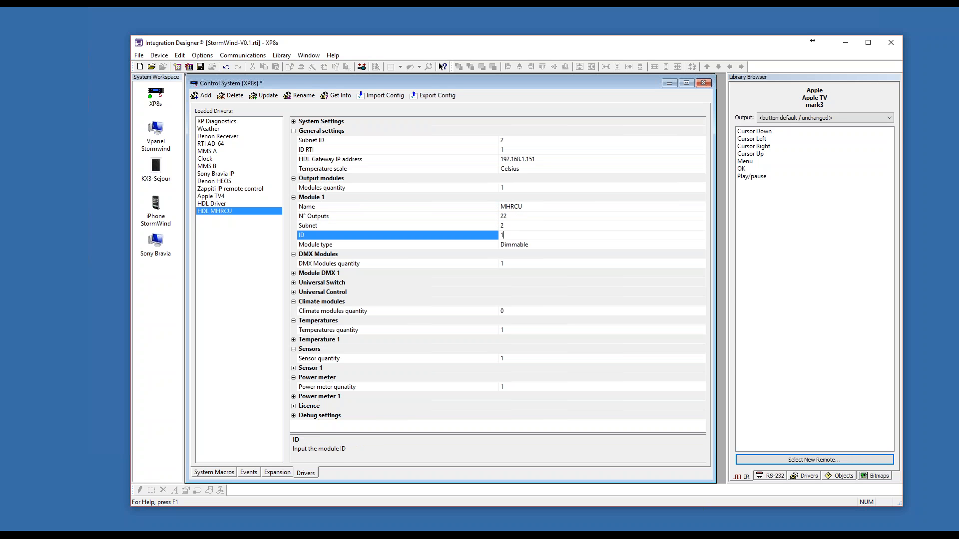
left_click(521, 245)
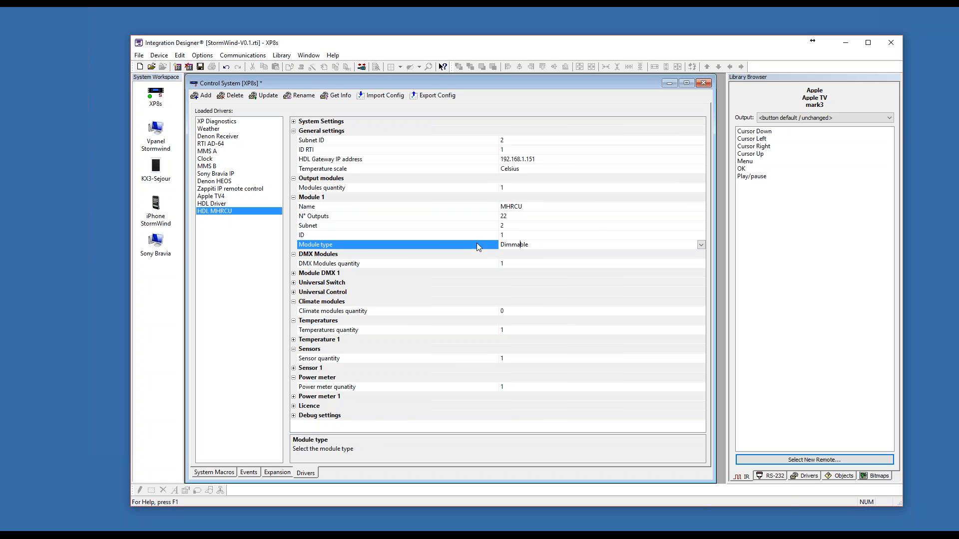
left_click(703, 244)
left_click(702, 244)
Close the XP8s control system, saving its changes, and select the [XP8s] HDL MHRCU driver in the Library Browser.
left_click(705, 83)
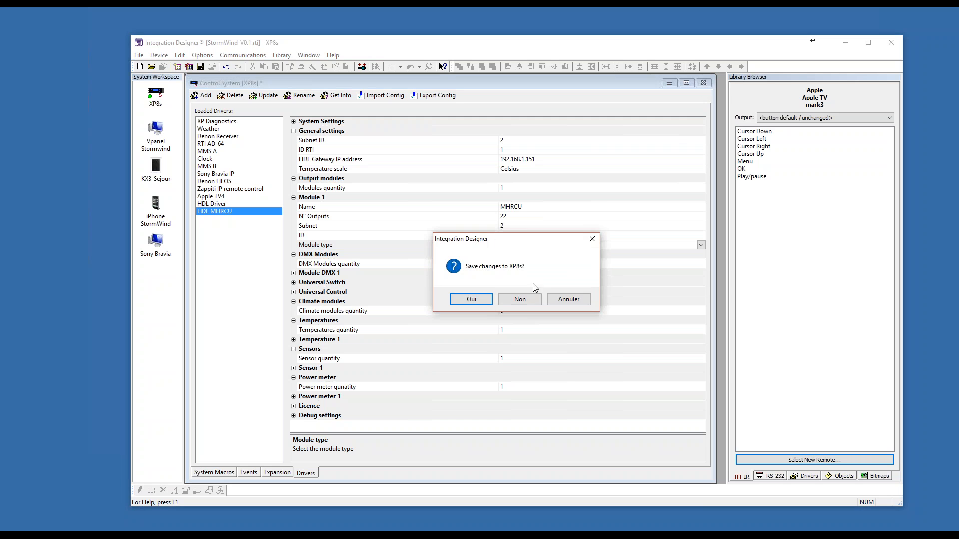
left_click(471, 301)
left_click(806, 476)
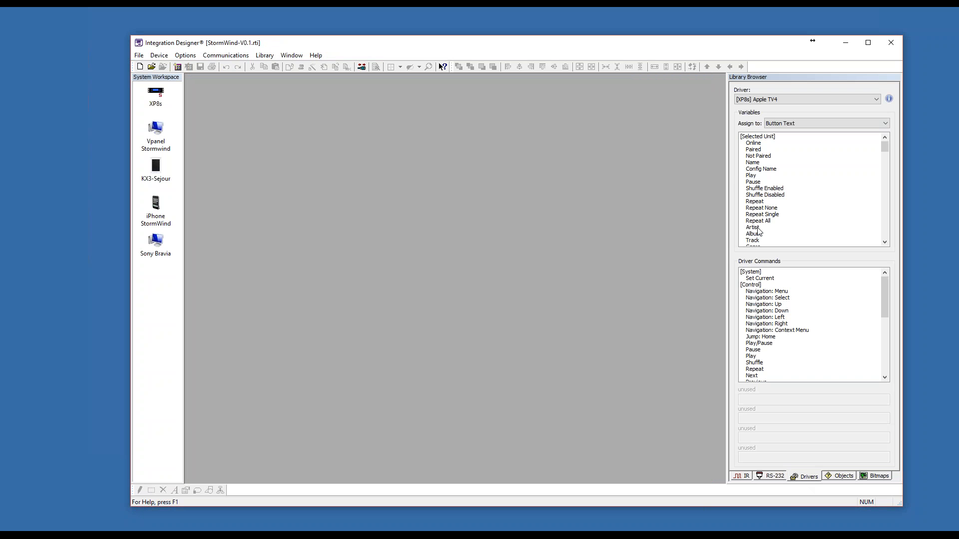
left_click(777, 100)
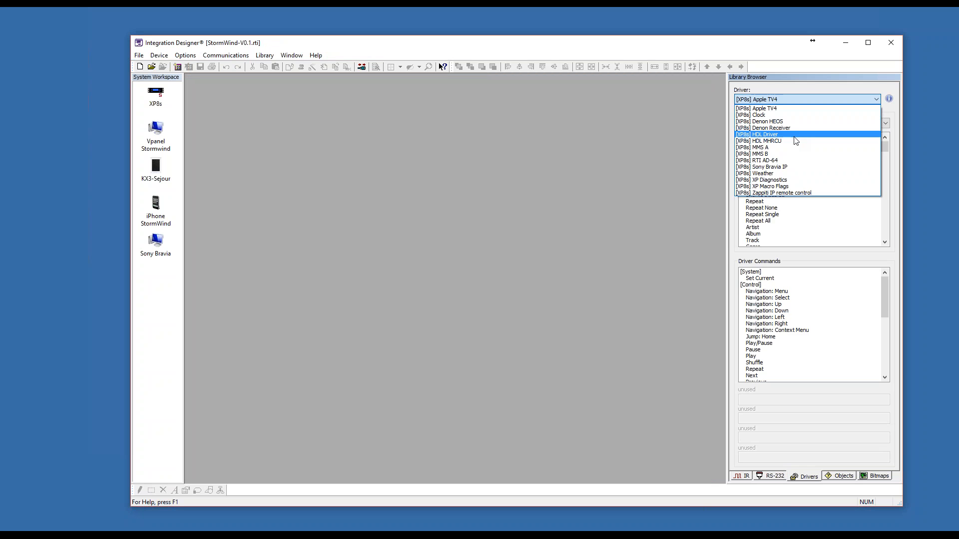
left_click(764, 141)
Look through the HDL MHRCU driver's variables, from the output levels and statuses to the power meter values.
left_click(768, 183)
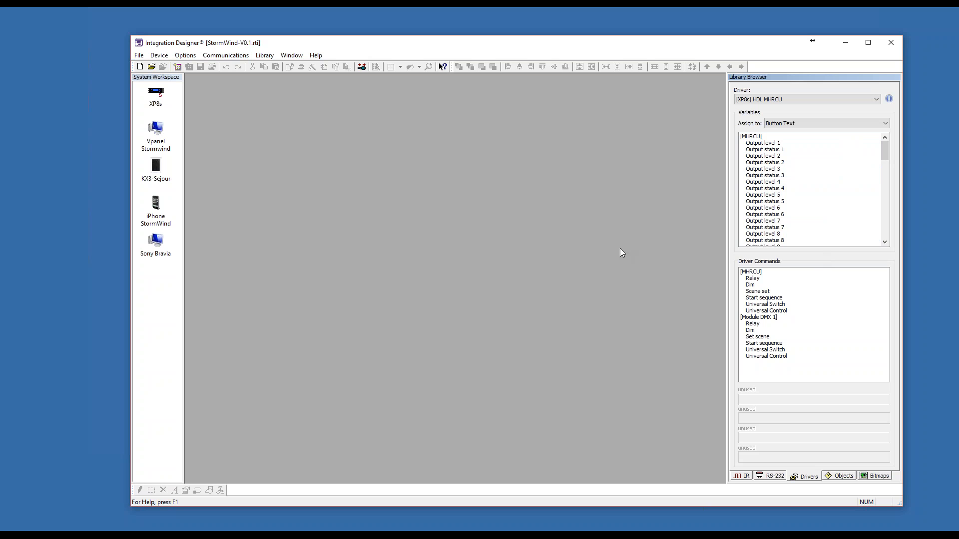
left_click(30, 301)
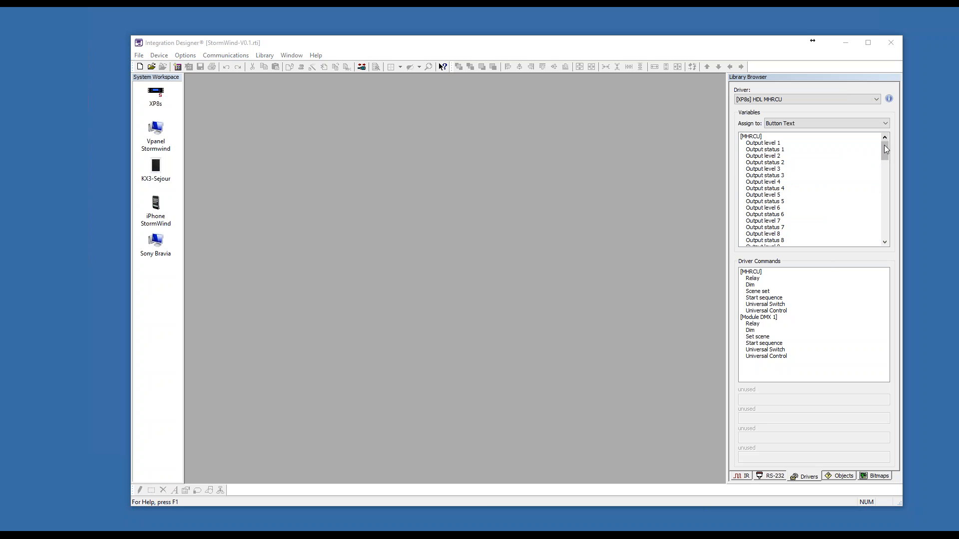
left_click_drag(884, 147, 881, 188)
left_click(879, 189)
left_click_drag(882, 192, 884, 236)
Configure the MHRCU Relay command for output 17 with the On function.
left_click(762, 278)
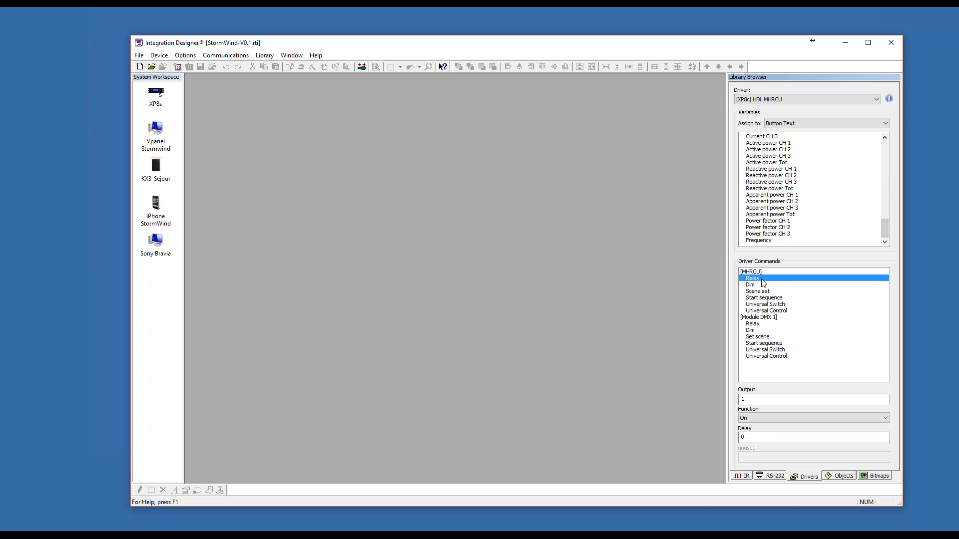
left_click(761, 416)
left_click(760, 418)
left_click(751, 399)
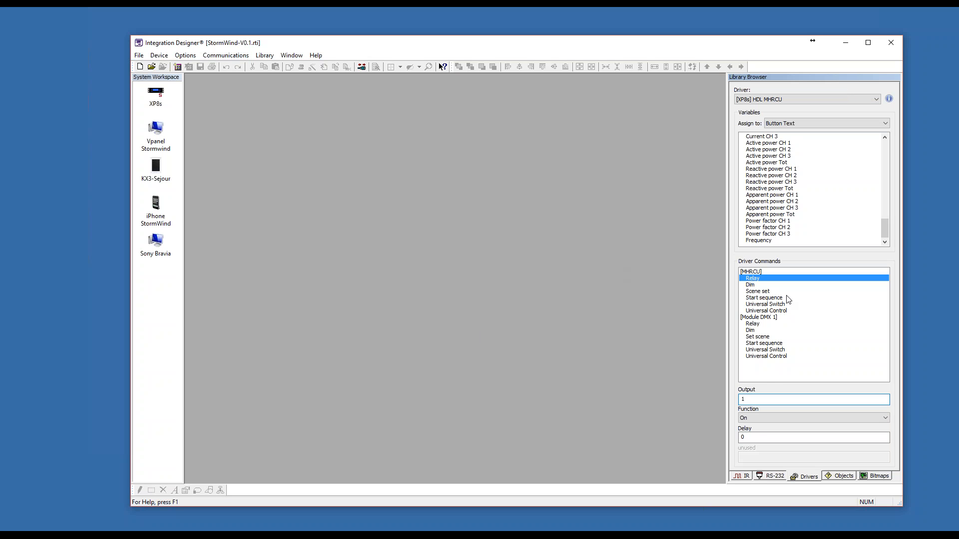
double_click(743, 399)
key("Caps_Lock")
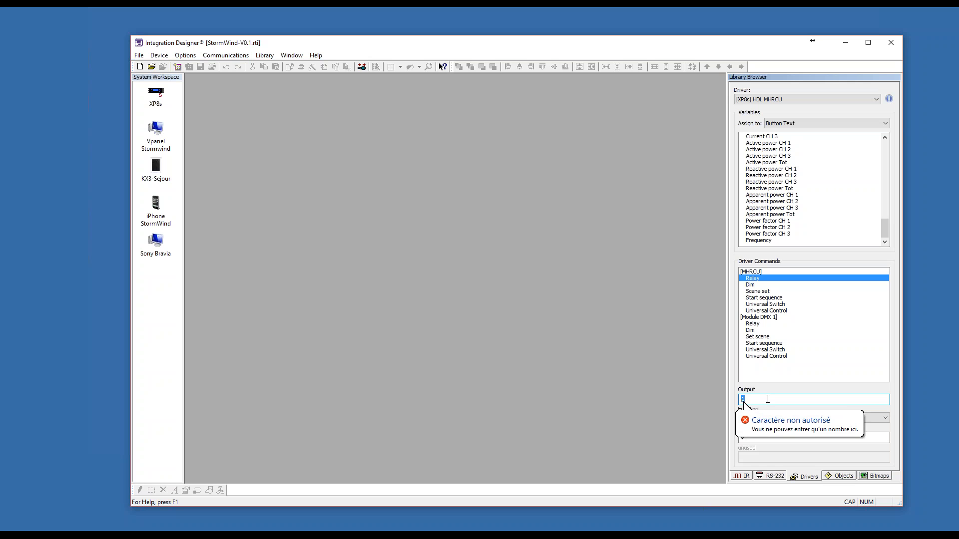
key("Caps_Lock")
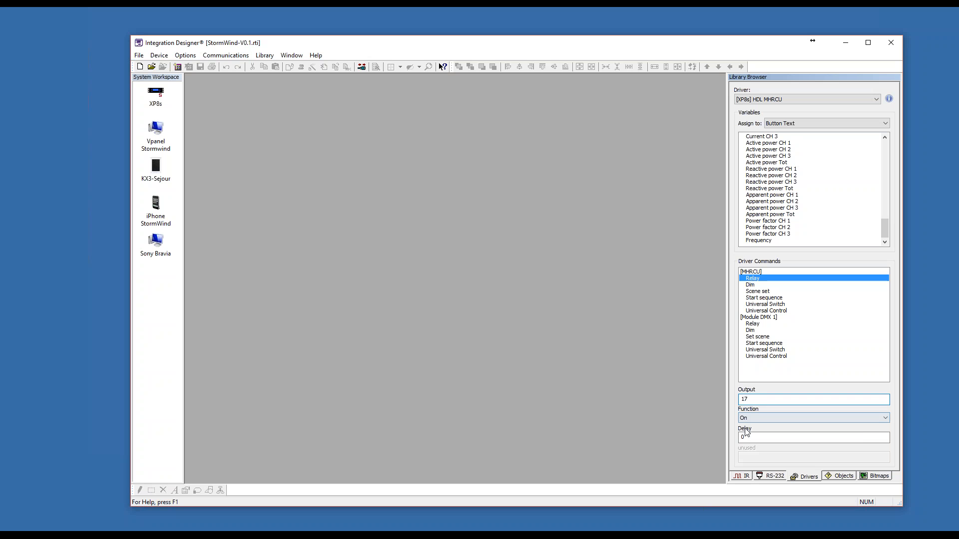
left_click(760, 420)
left_click(761, 420)
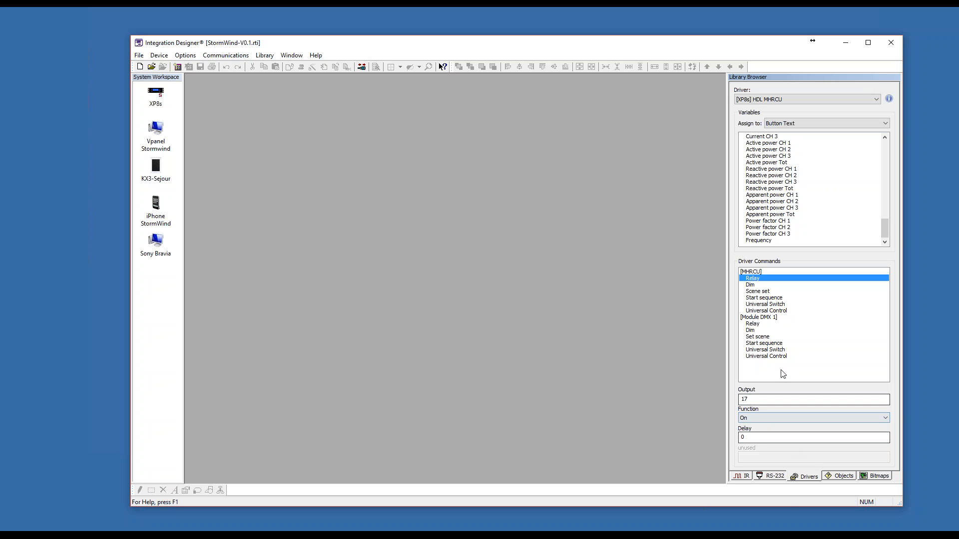
Open the Sony Bravia device to view its Main page, and close it.
double_click(155, 243)
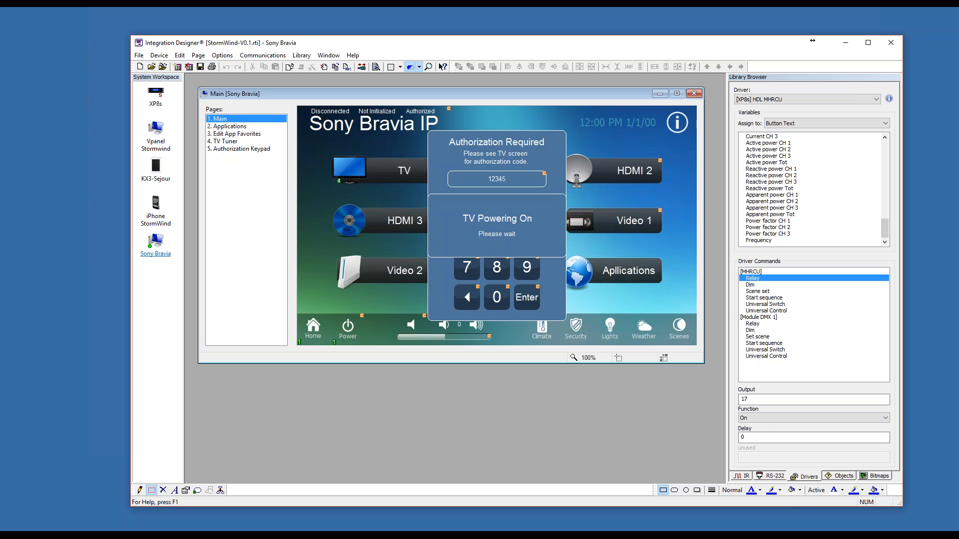
left_click(693, 93)
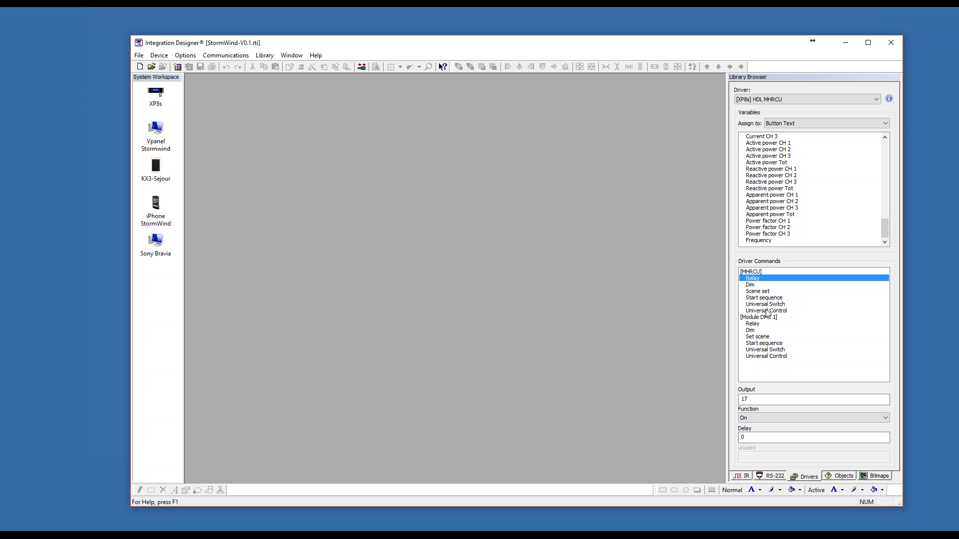
Configure the MHRCU Dim command for output 18 with level 100 and rise/fall time 3.
left_click(760, 285)
left_click(772, 400)
left_click(772, 418)
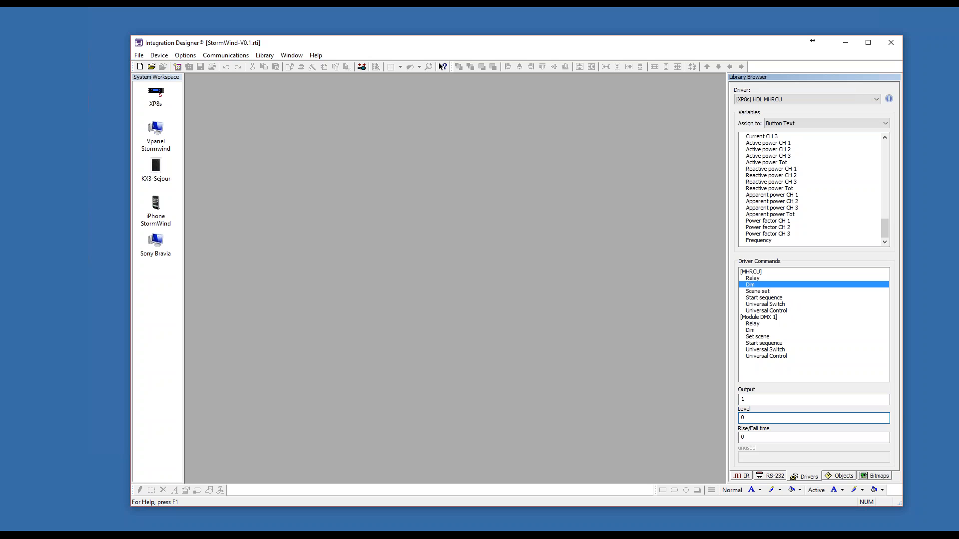
right_click(870, 397)
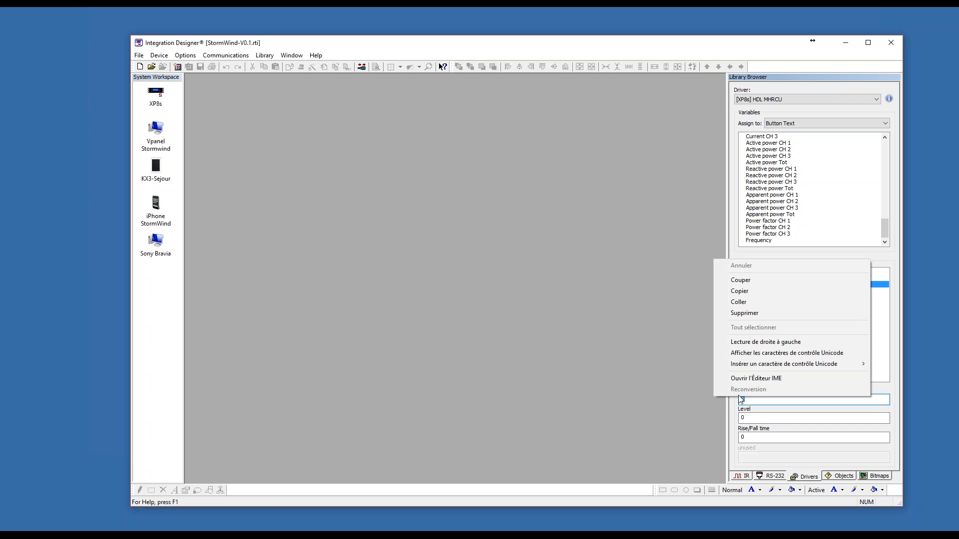
key("Escape")
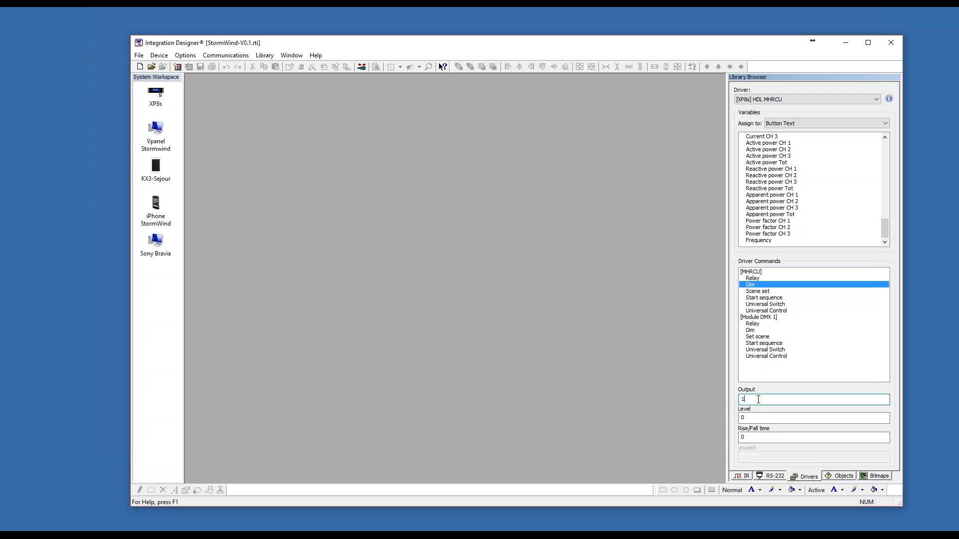
type("18")
key("Tab")
type("10")
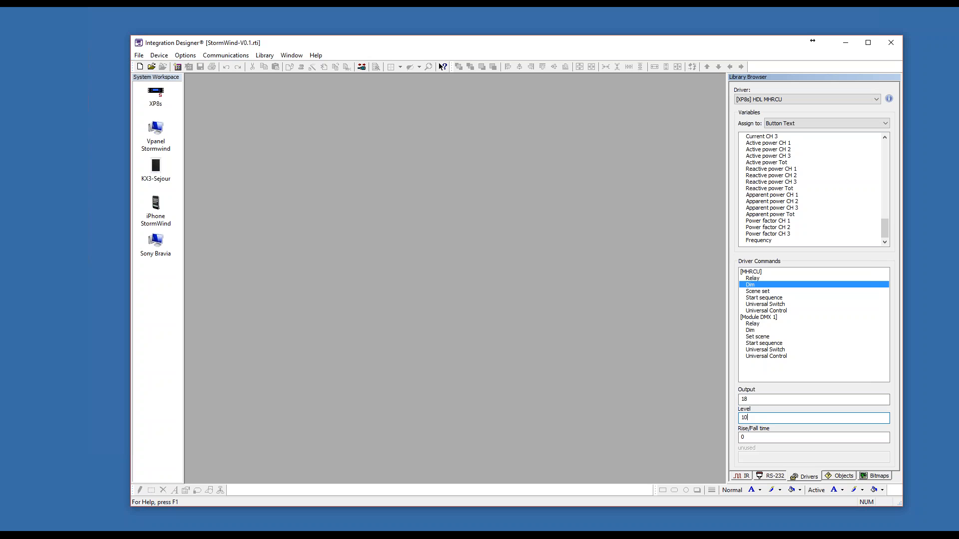
left_click(755, 438)
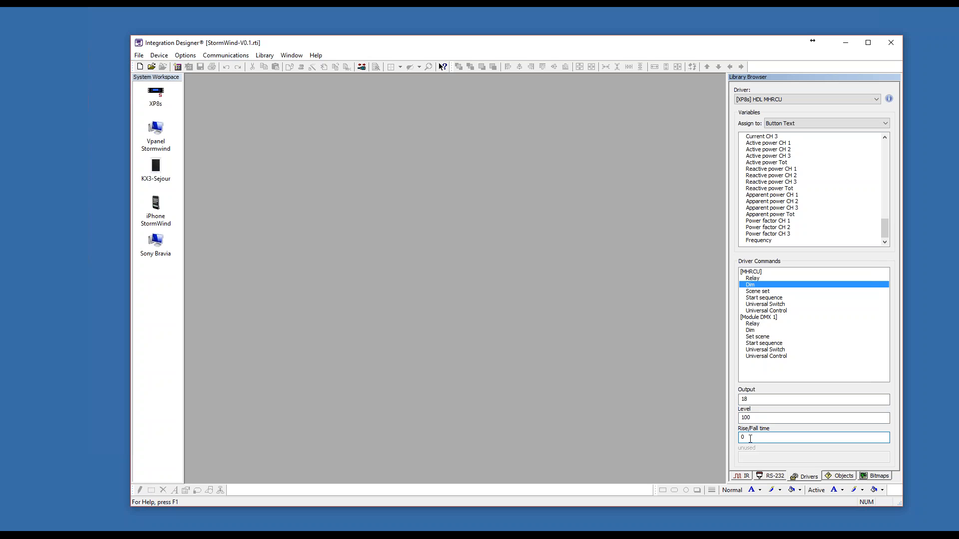
type("3")
Display the parameters of the MHRCU Scene set command.
left_click(742, 292)
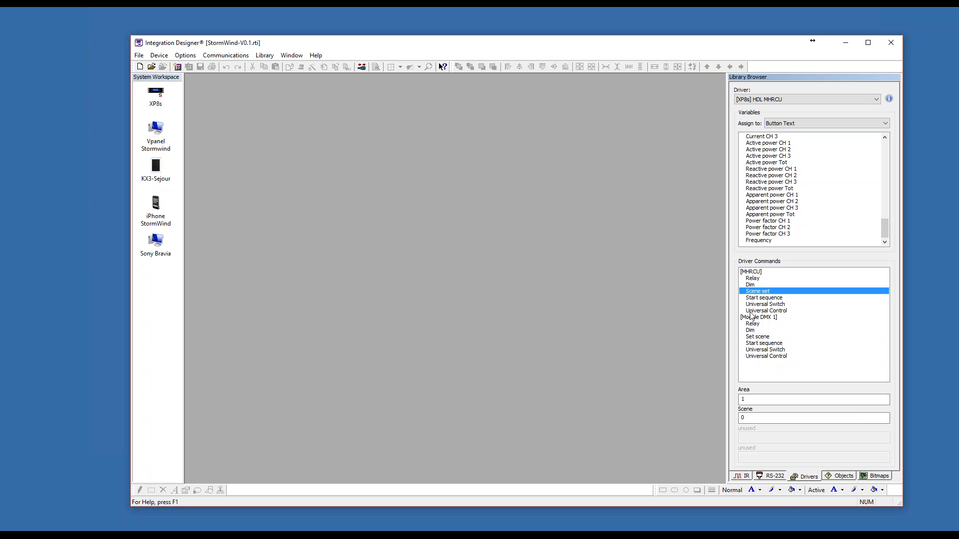
Open the XP8s processor's loaded drivers and display the HDL MHRCU driver settings in an enlarged window.
double_click(157, 93)
left_click(325, 294)
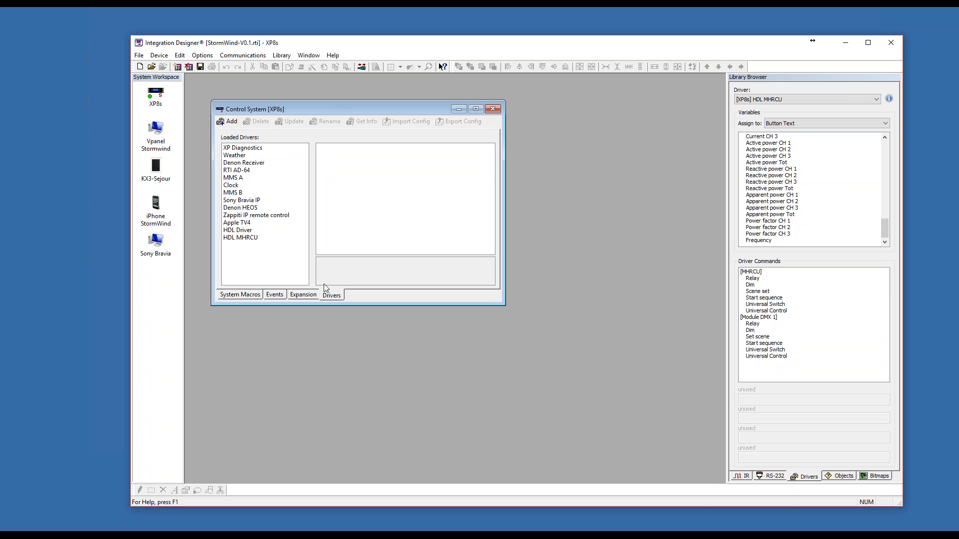
left_click(243, 148)
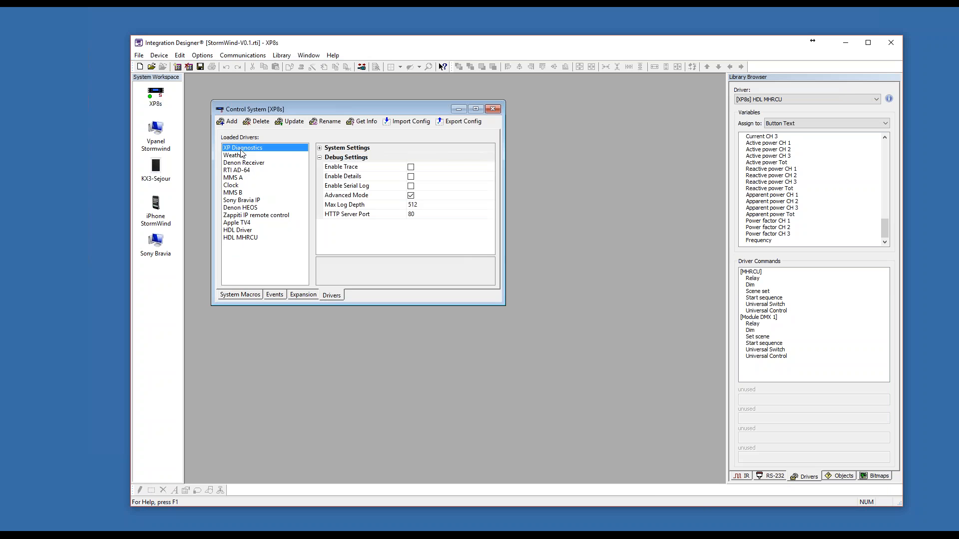
left_click(319, 157)
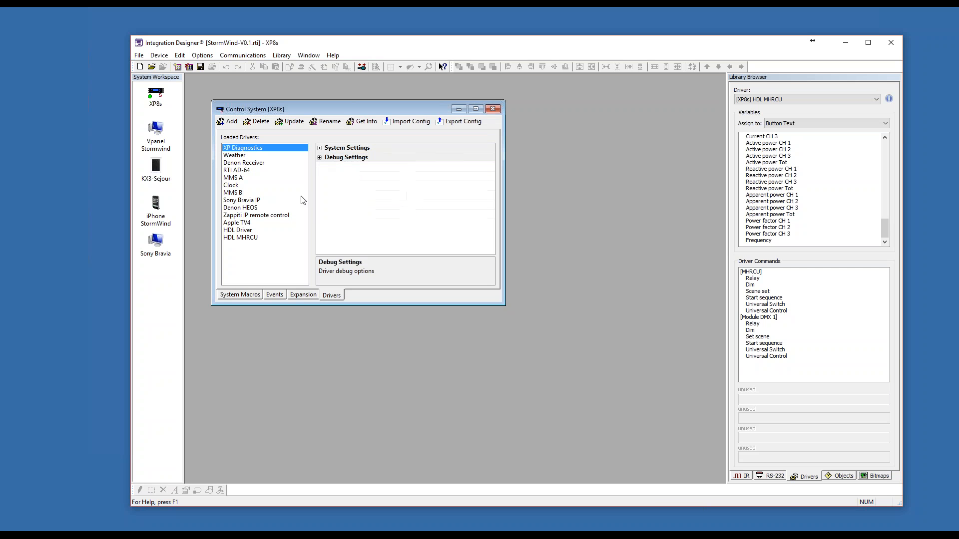
left_click(255, 237)
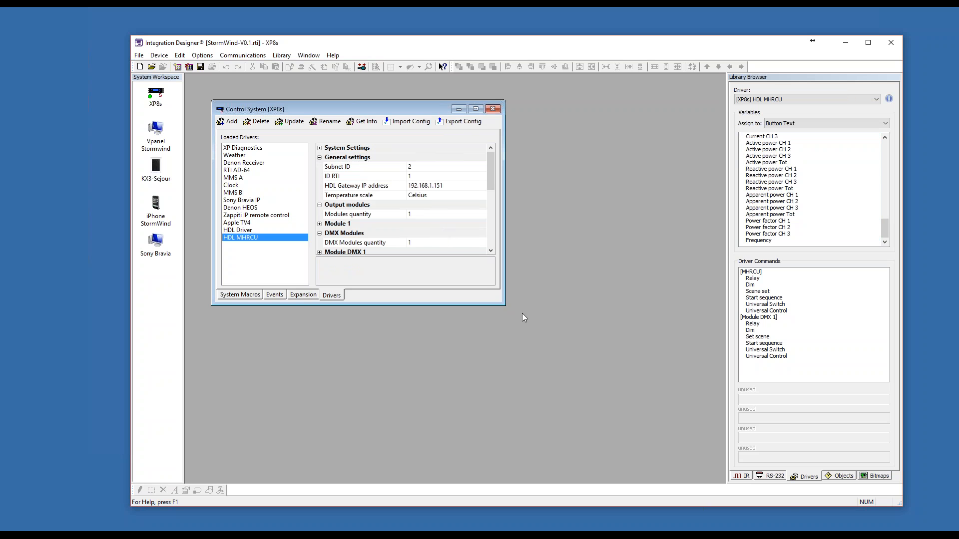
left_click_drag(501, 307, 700, 438)
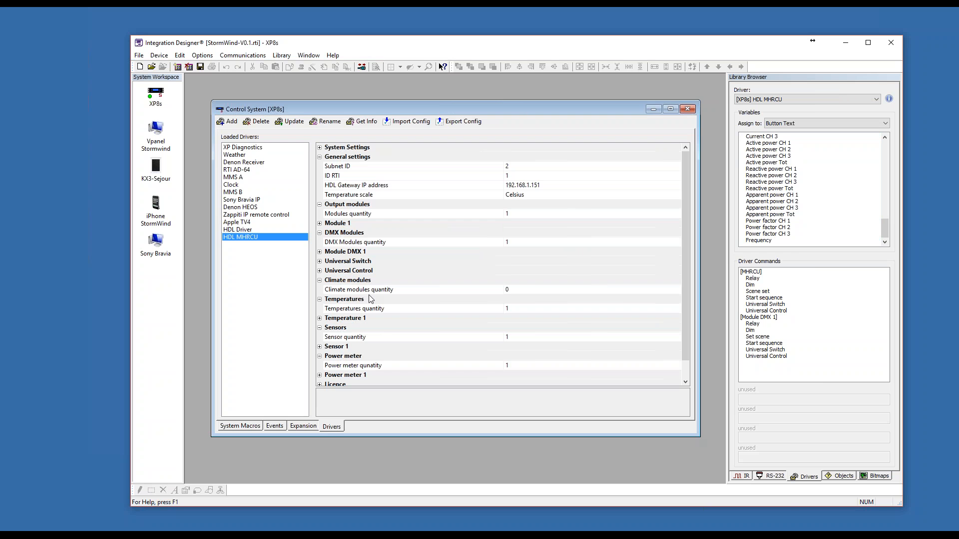
Open the HDL MHRCU driver information, read its description line, and close it.
left_click(362, 120)
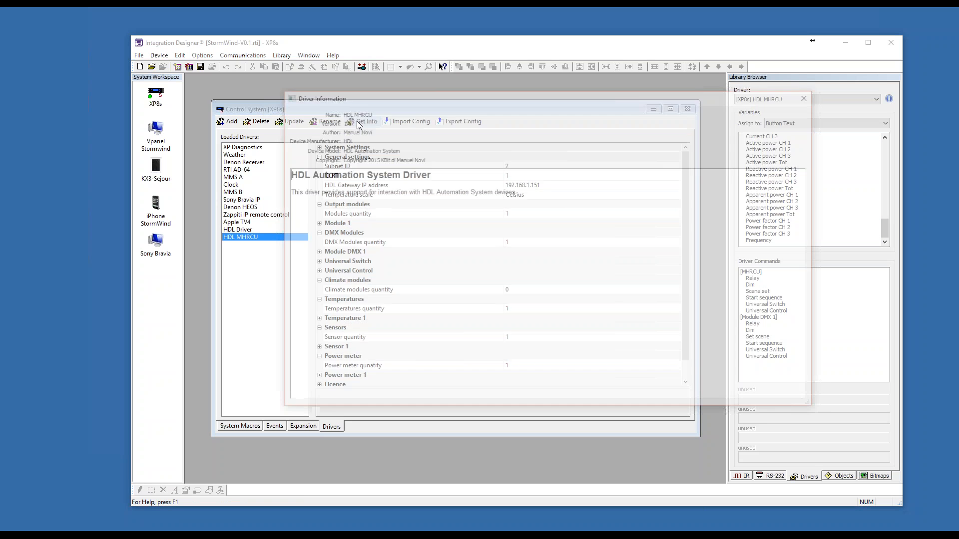
left_click_drag(286, 189, 520, 191)
left_click(521, 191)
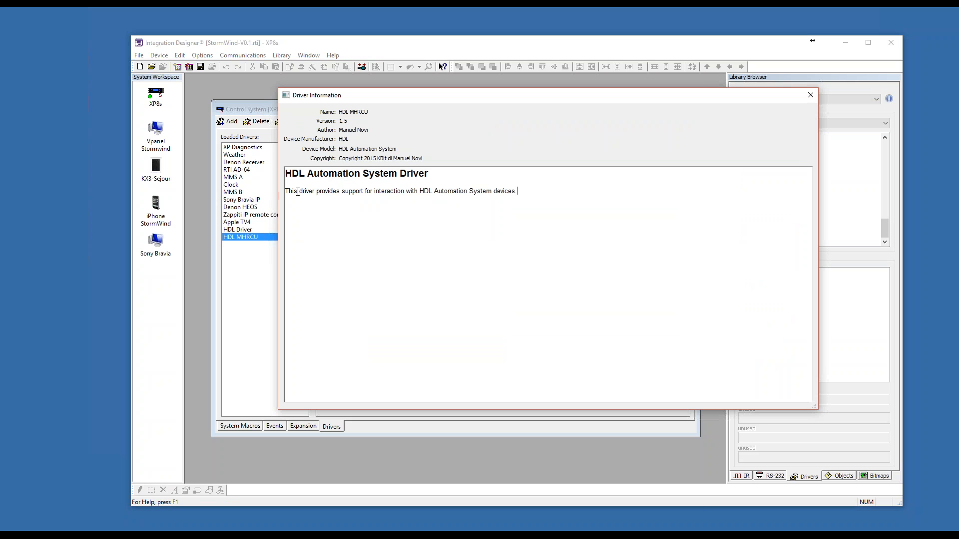
left_click_drag(285, 194, 551, 191)
left_click(541, 192)
left_click(810, 95)
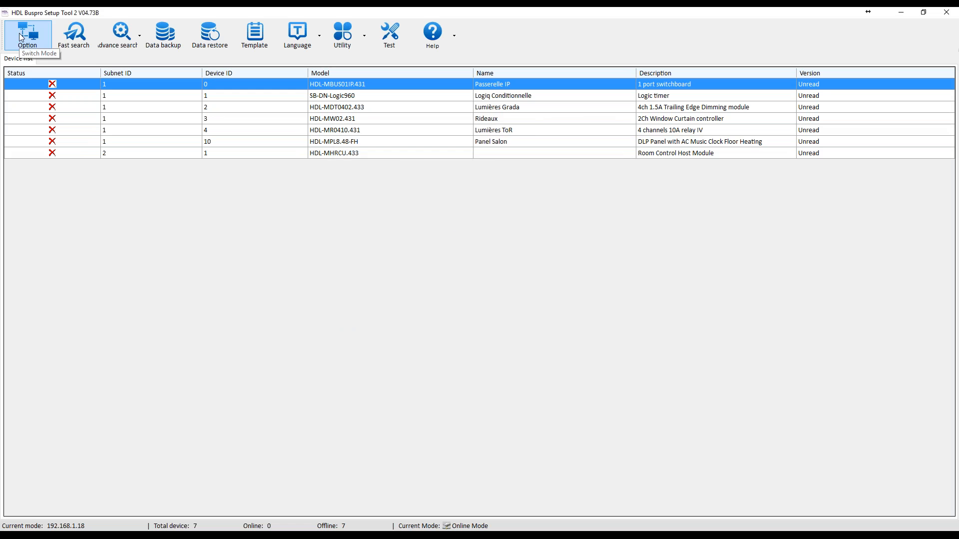
Switch to HDL Buspro Setup Tool and examine the remote access options for connection type, server address and work group.
left_click(22, 37)
left_click(379, 138)
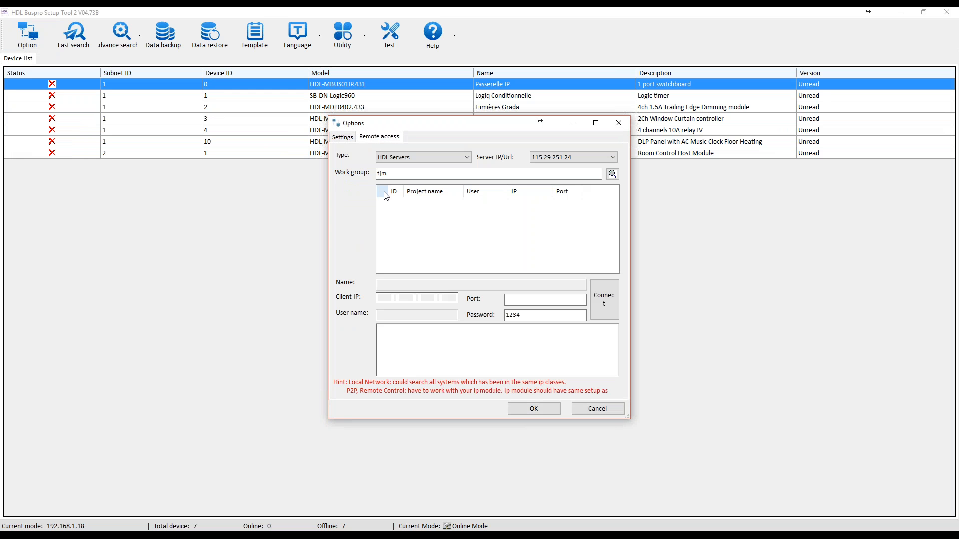
left_click(405, 158)
left_click(404, 160)
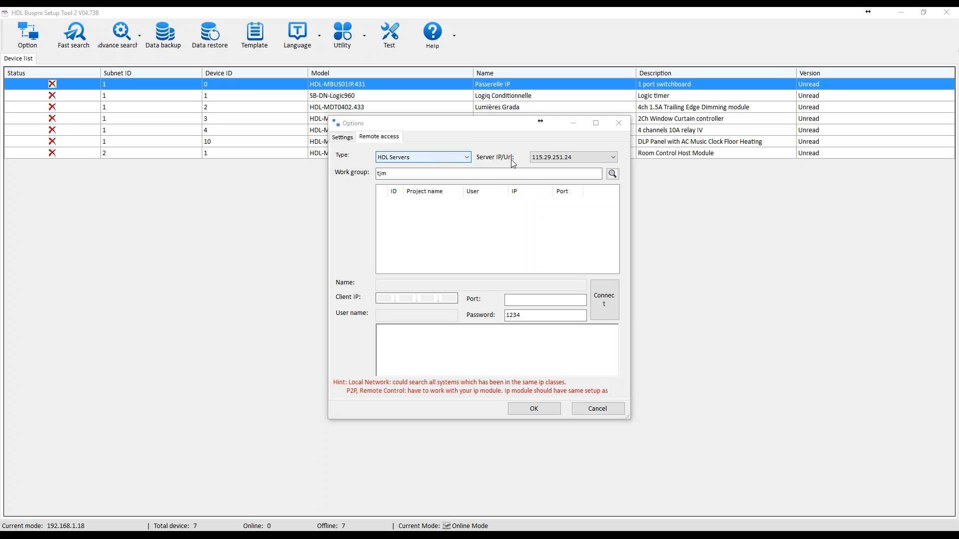
left_click(553, 158)
left_click(559, 157)
left_click(444, 175)
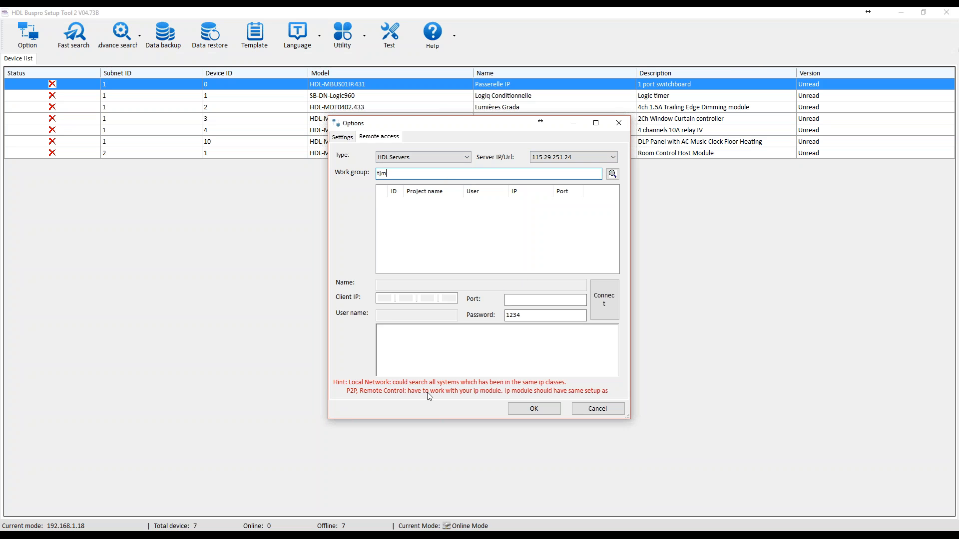
left_click(455, 228)
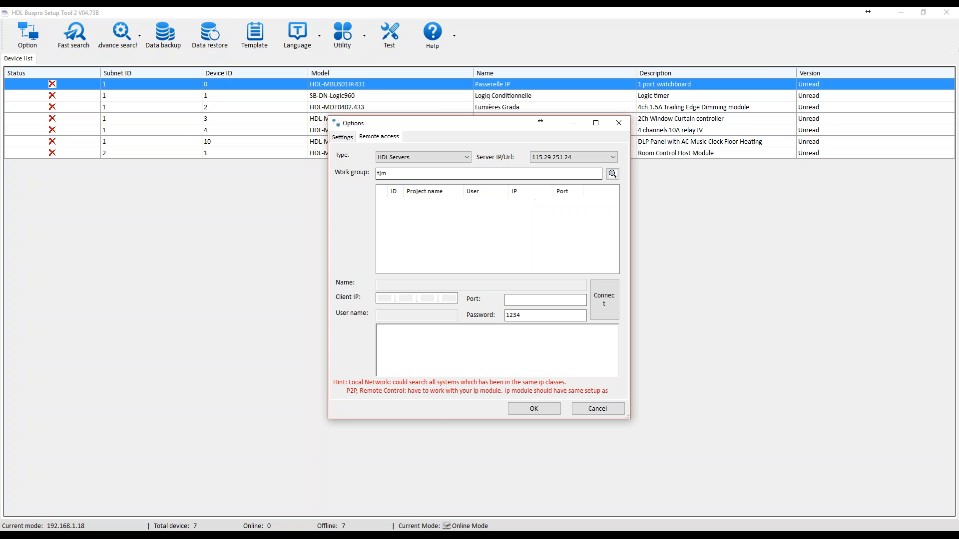
View the general connection settings in the options dialog and return to the remote access options.
left_click(344, 138)
left_click(375, 139)
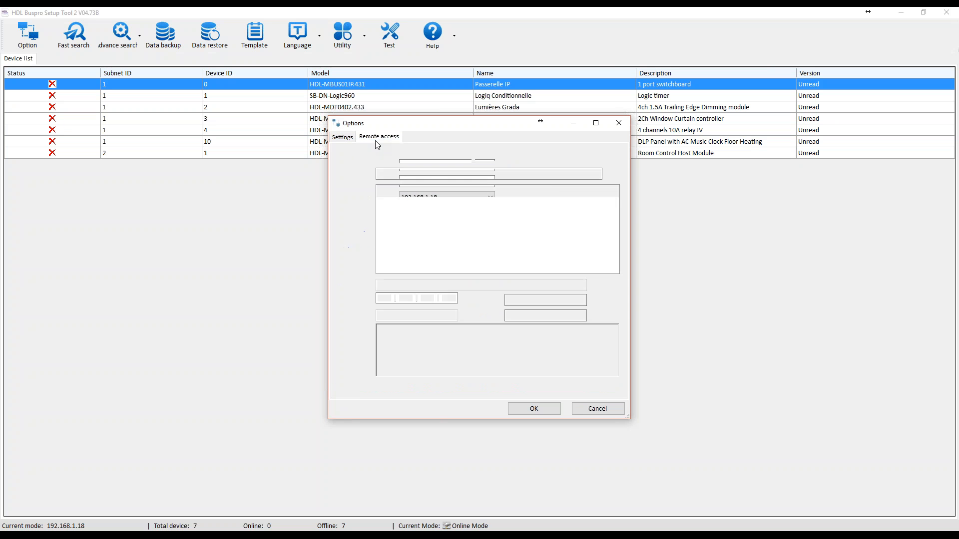
left_click(342, 139)
left_click(364, 140)
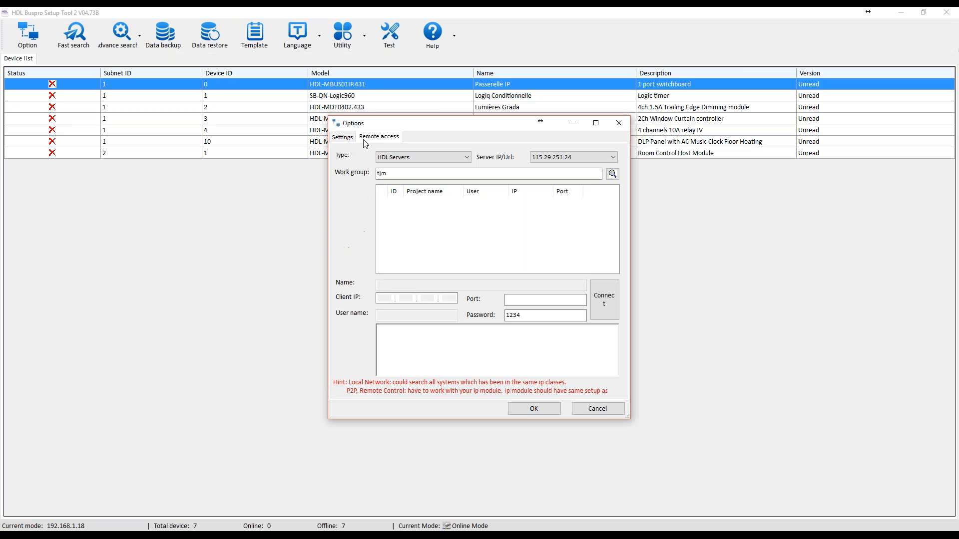